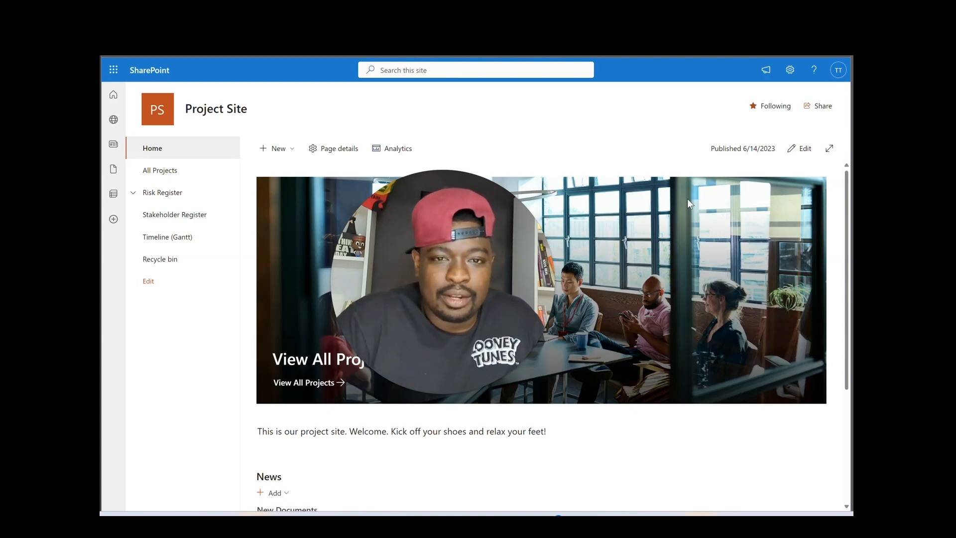
pyautogui.moveTo(475, 259); pyautogui.dragTo(313, 315)
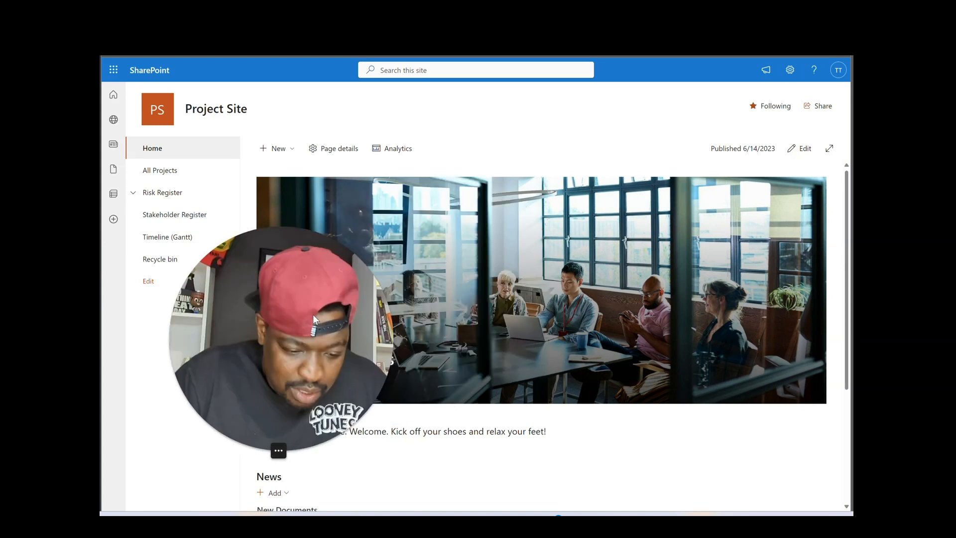
pyautogui.moveTo(318, 410)
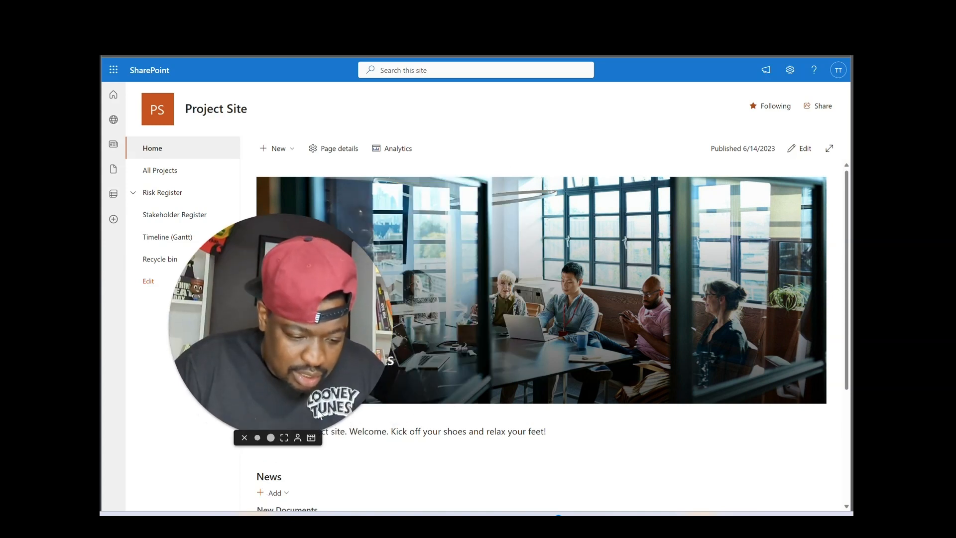
pyautogui.click(259, 438)
pyautogui.moveTo(206, 380); pyautogui.dragTo(113, 459)
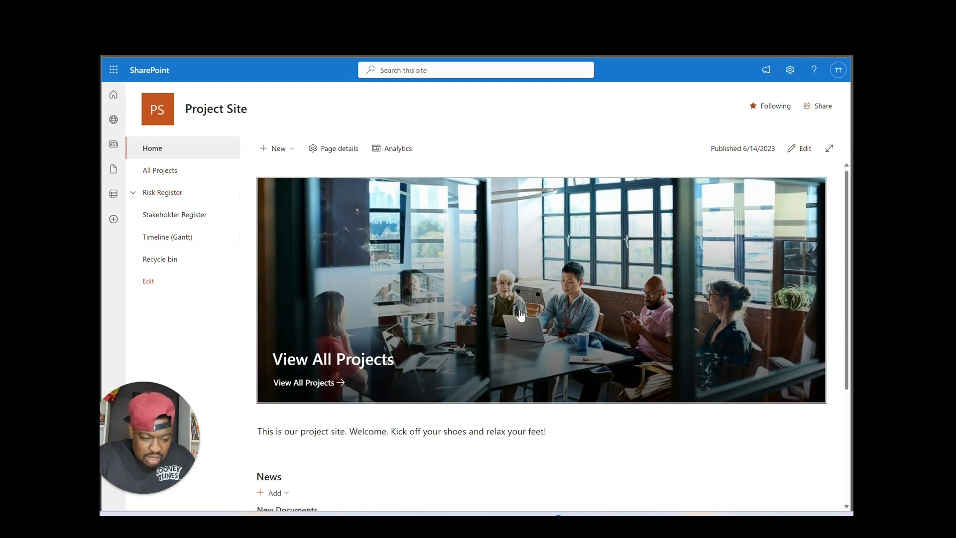
# Open the full project list from the Project Site home page banner and dismiss the Teams window
pyautogui.click(318, 345)
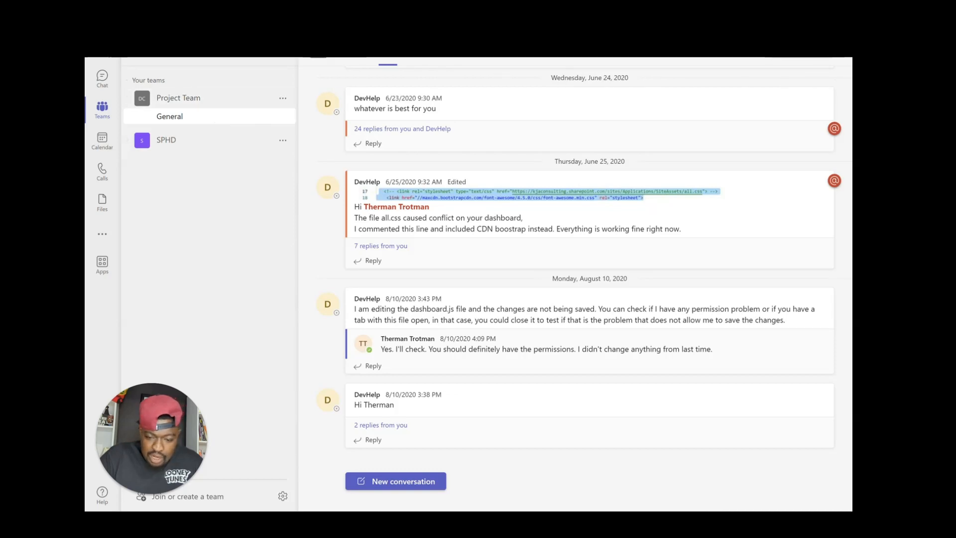
pyautogui.click(847, 49)
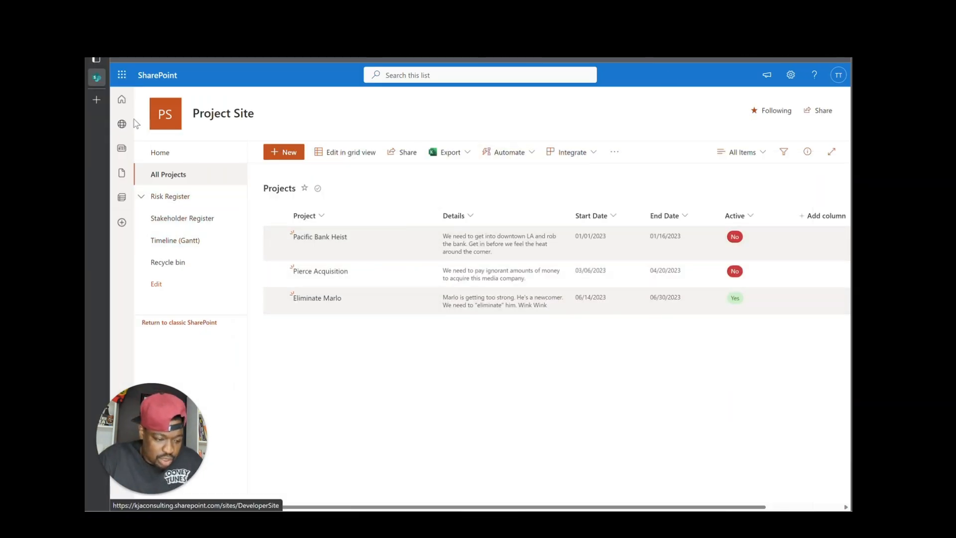
# Examine the site types offered for a new site from the SharePoint start page, and close the options without creating a site
pyautogui.click(155, 76)
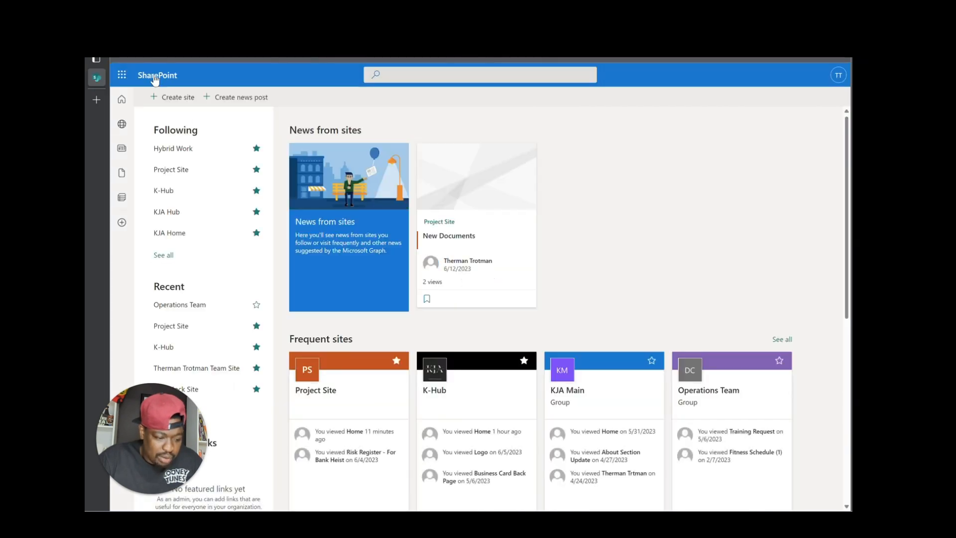
pyautogui.click(121, 76)
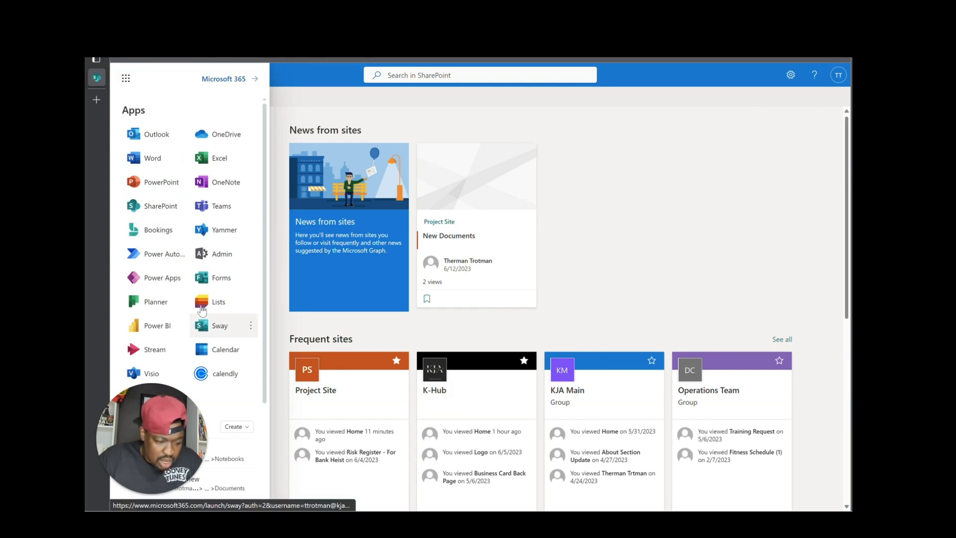
pyautogui.click(165, 206)
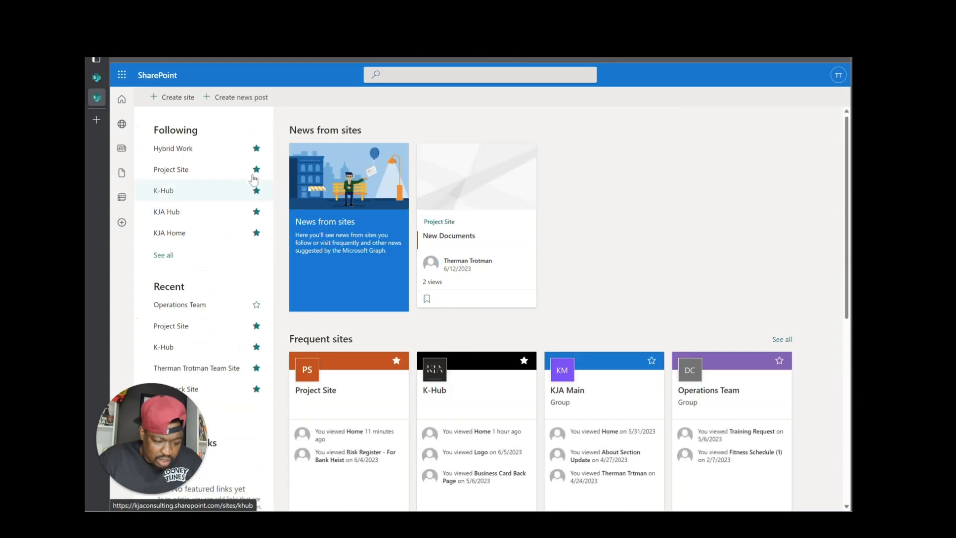
pyautogui.click(183, 98)
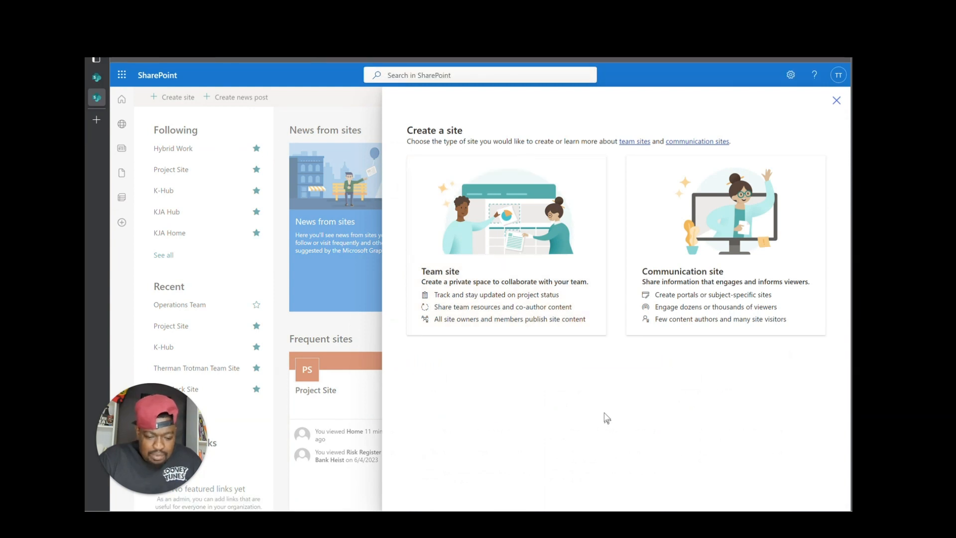
pyautogui.click(837, 100)
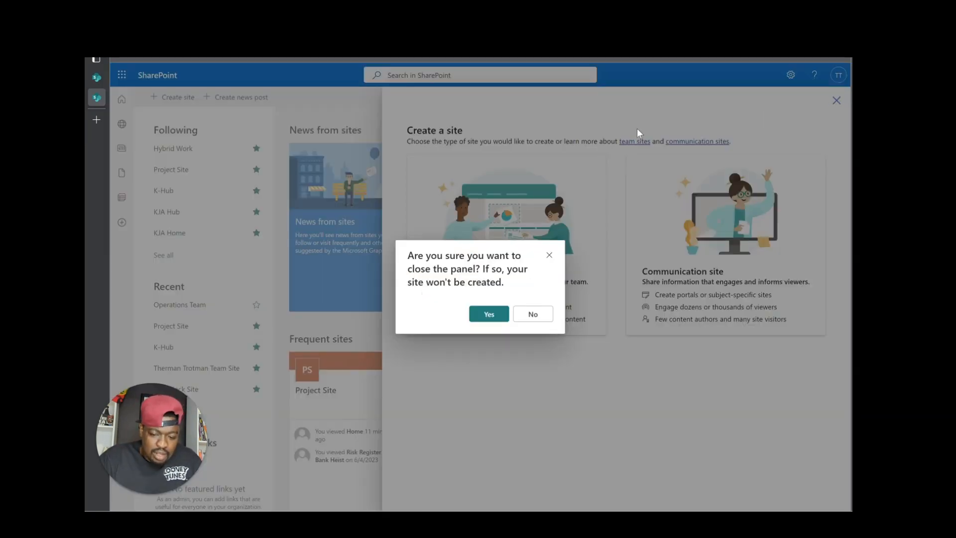
pyautogui.click(489, 313)
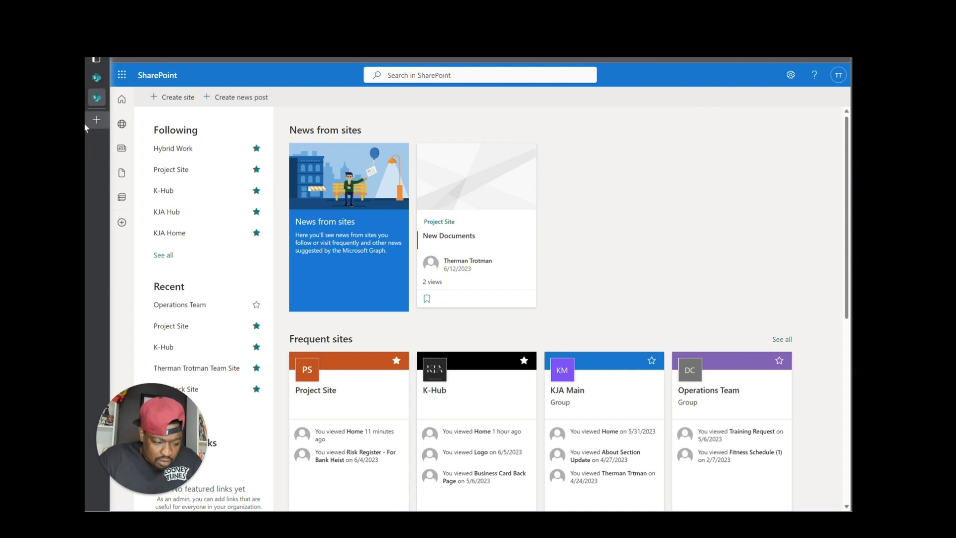
# Open the Projects list of the Project Site and add a Count total to its Project column
pyautogui.moveTo(87, 124)
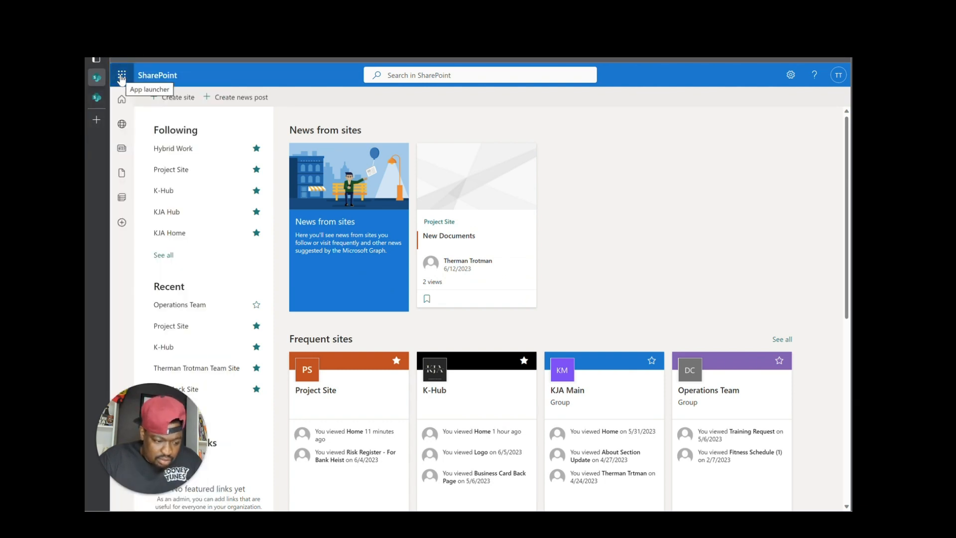
pyautogui.click(364, 414)
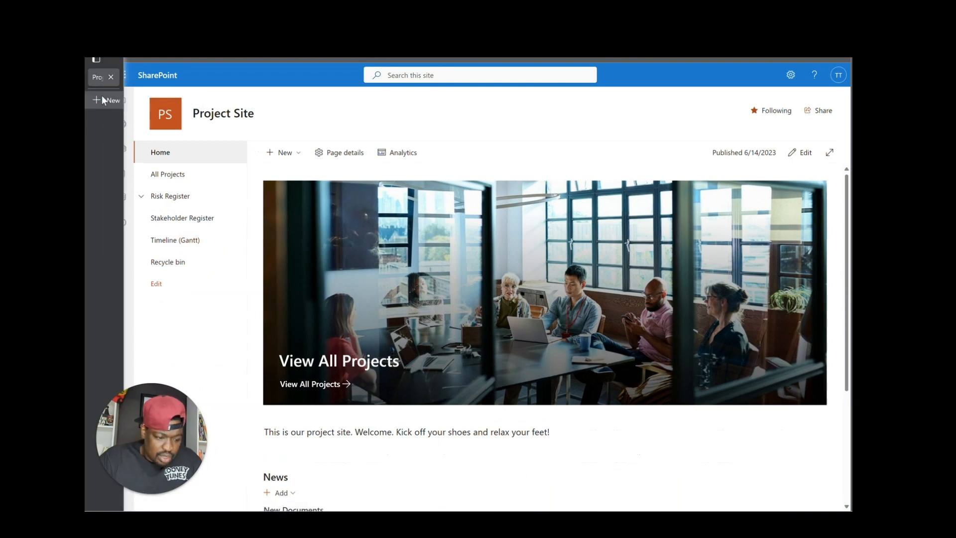
pyautogui.moveTo(103, 101)
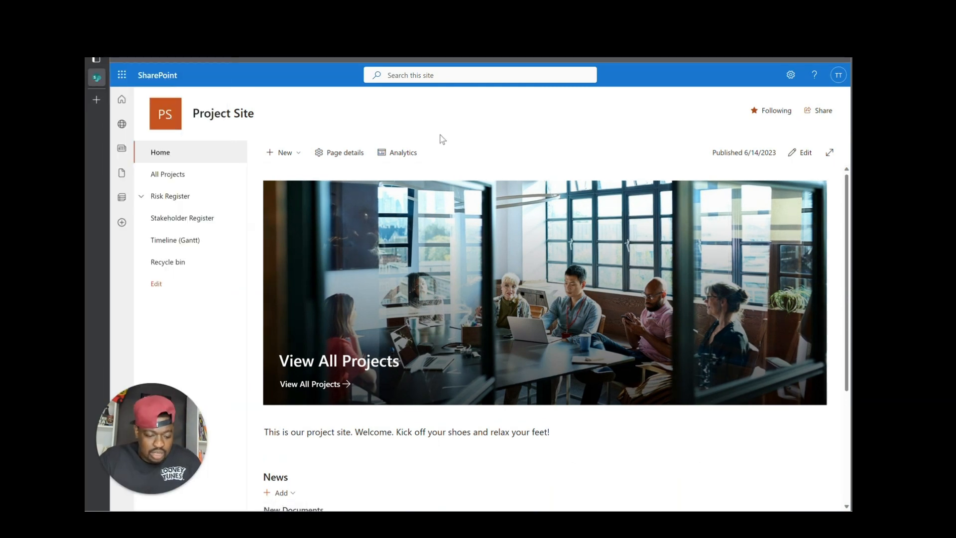
pyautogui.click(330, 369)
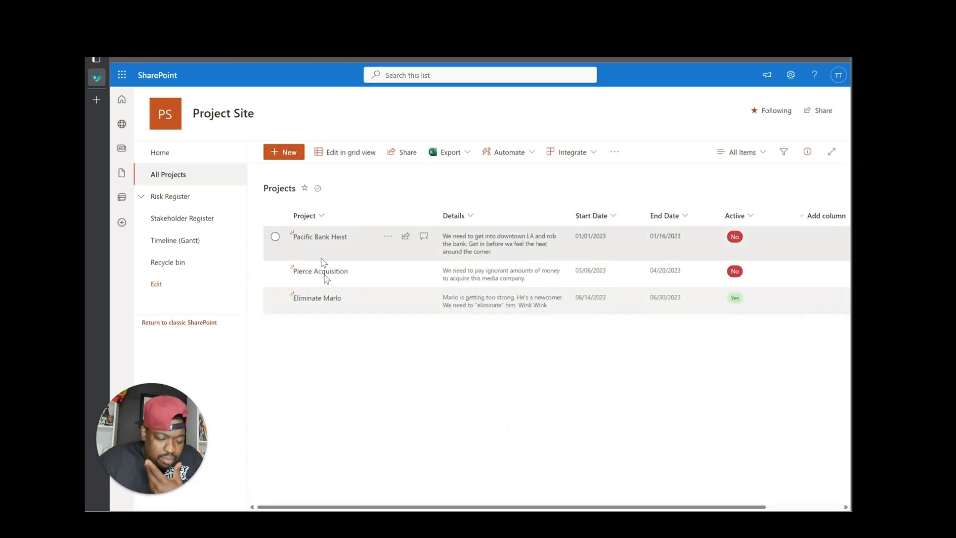
pyautogui.click(329, 214)
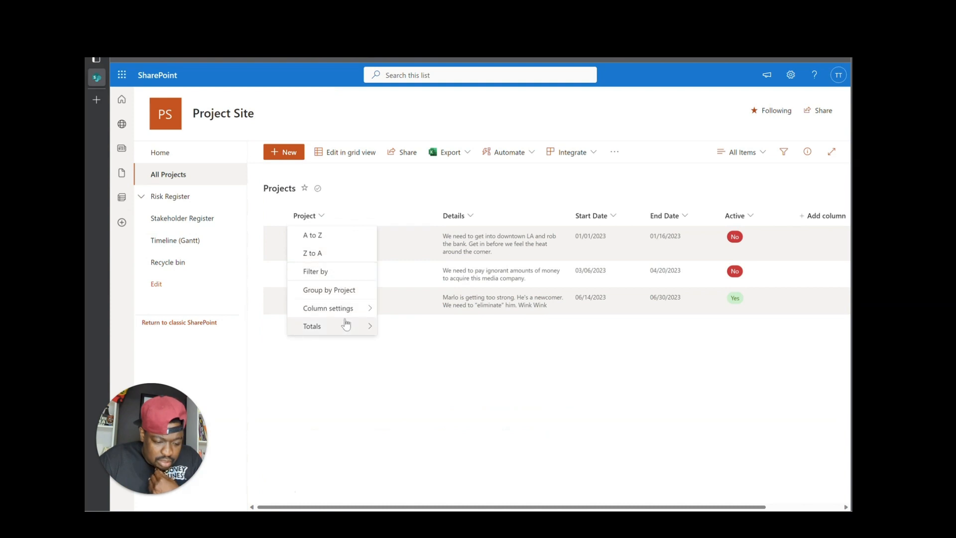
pyautogui.moveTo(347, 324)
pyautogui.click(396, 342)
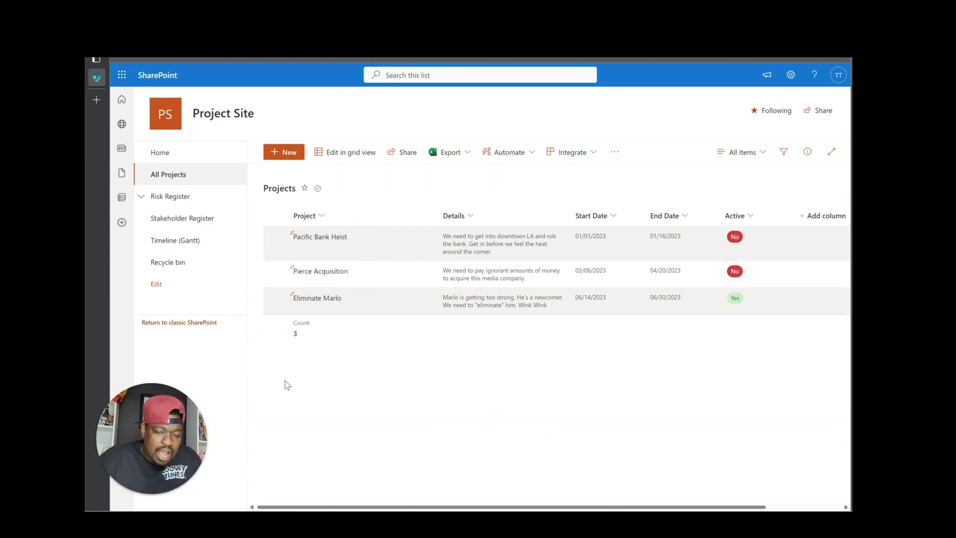
# Create a blank list named Action Log on the Project Site, leaving it out of the site navigation
pyautogui.click(160, 152)
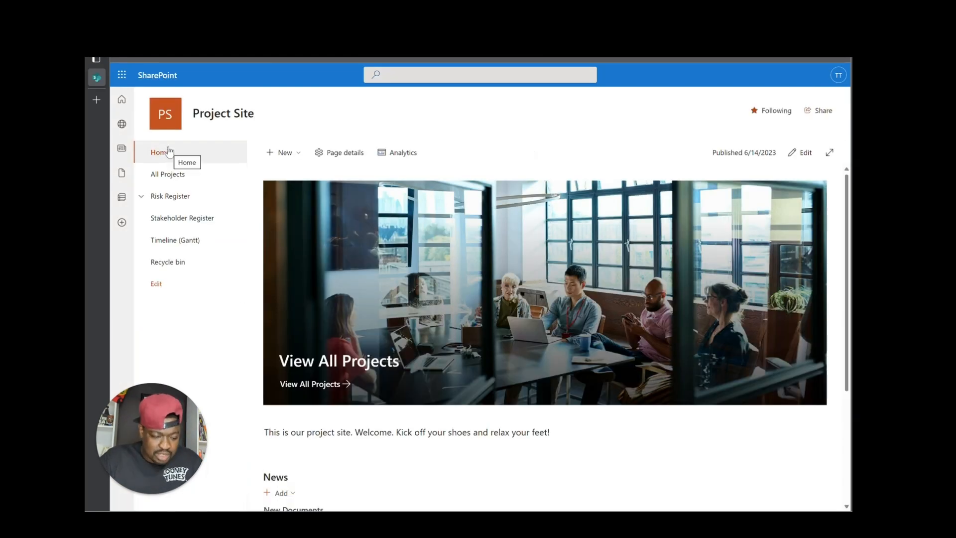
pyautogui.click(283, 155)
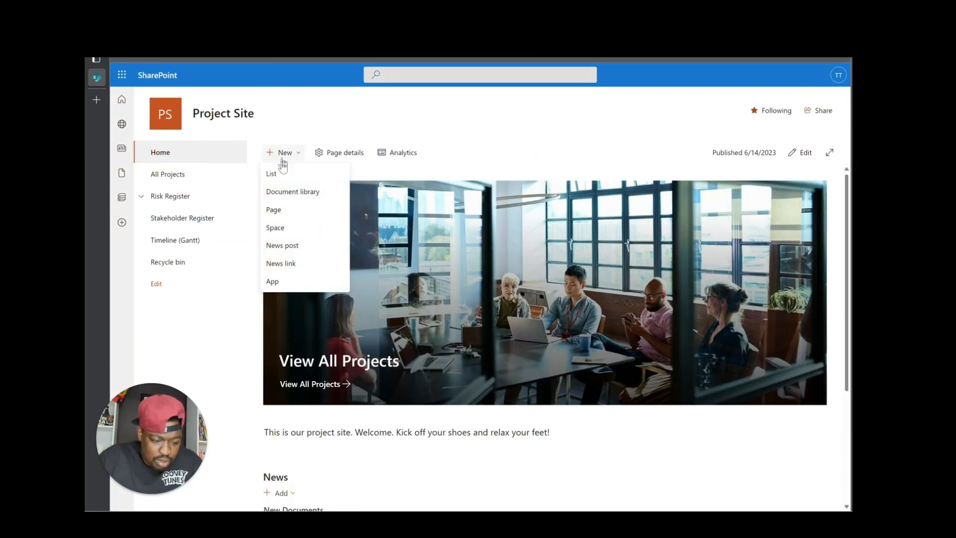
pyautogui.click(282, 179)
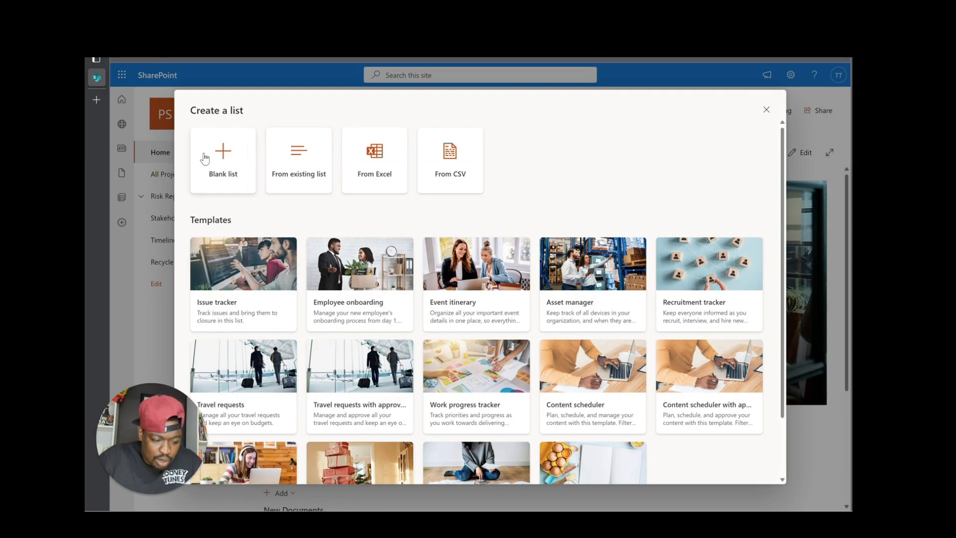
pyautogui.click(205, 158)
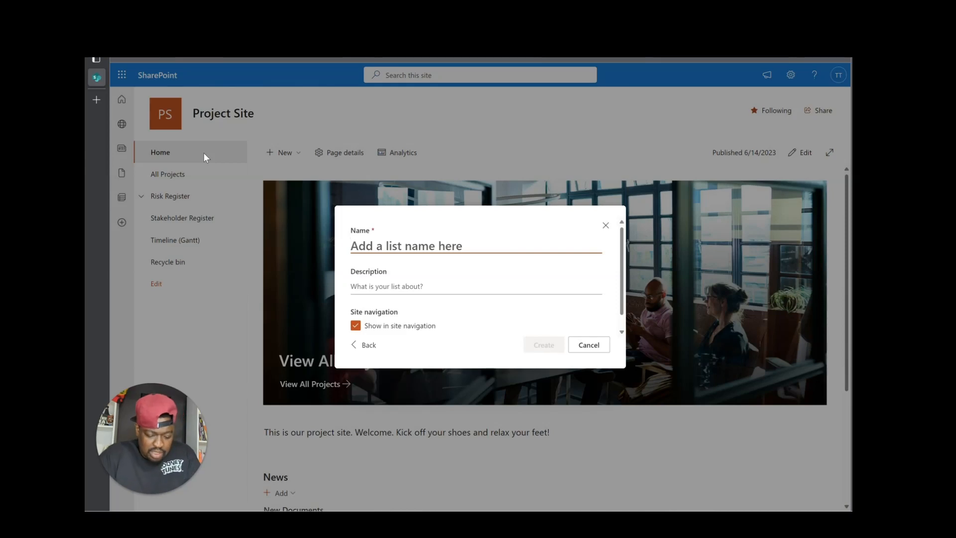
pyautogui.write('Action Log')
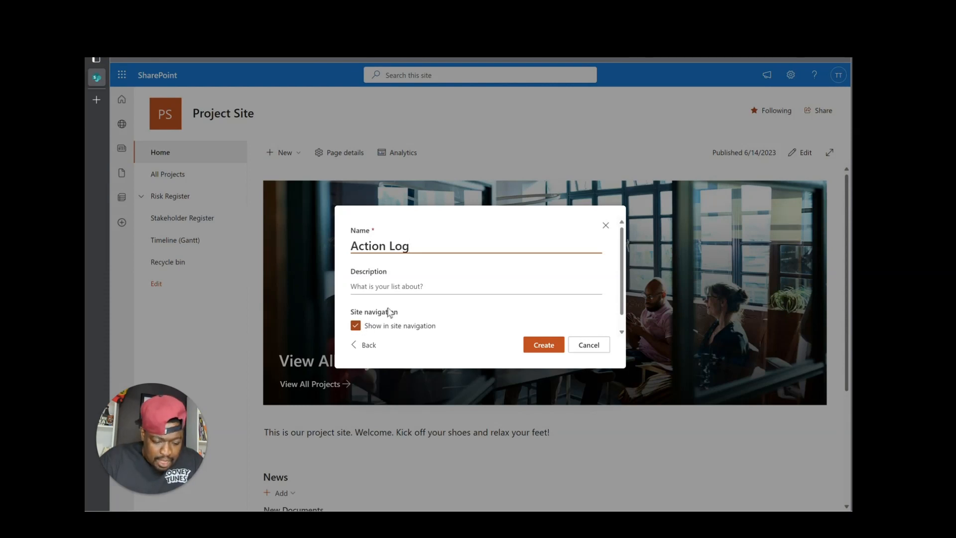
pyautogui.click(360, 327)
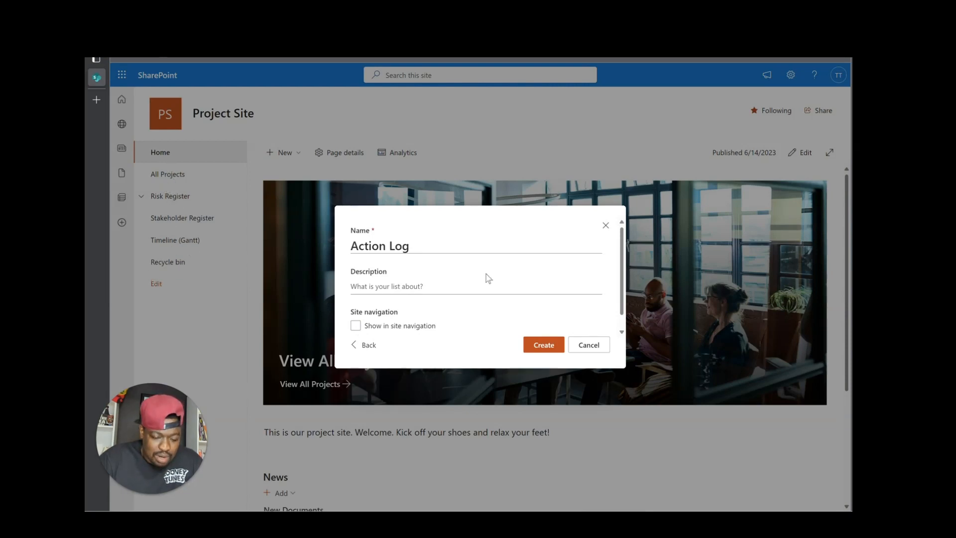
pyautogui.click(540, 339)
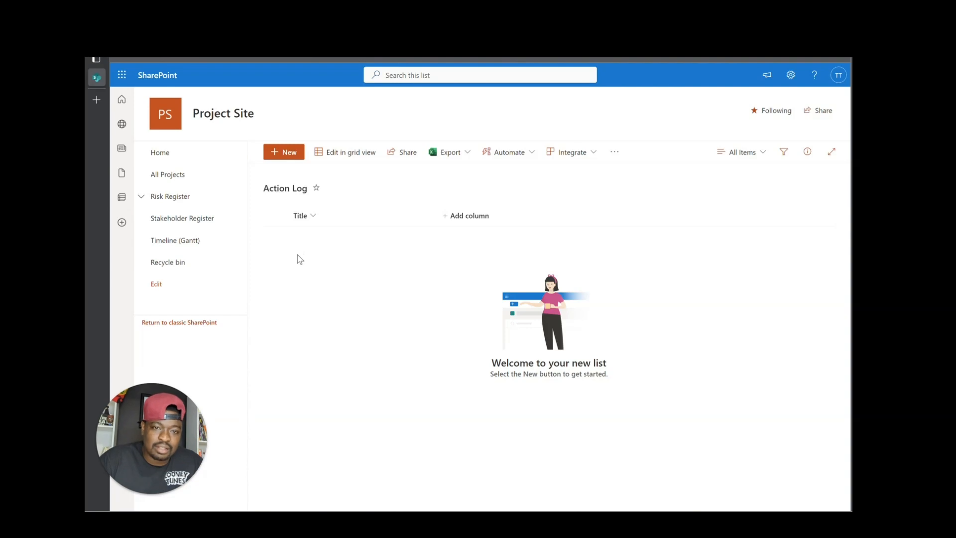
# Show the ID column in the Action Log view and place it before the Title column
pyautogui.click(319, 215)
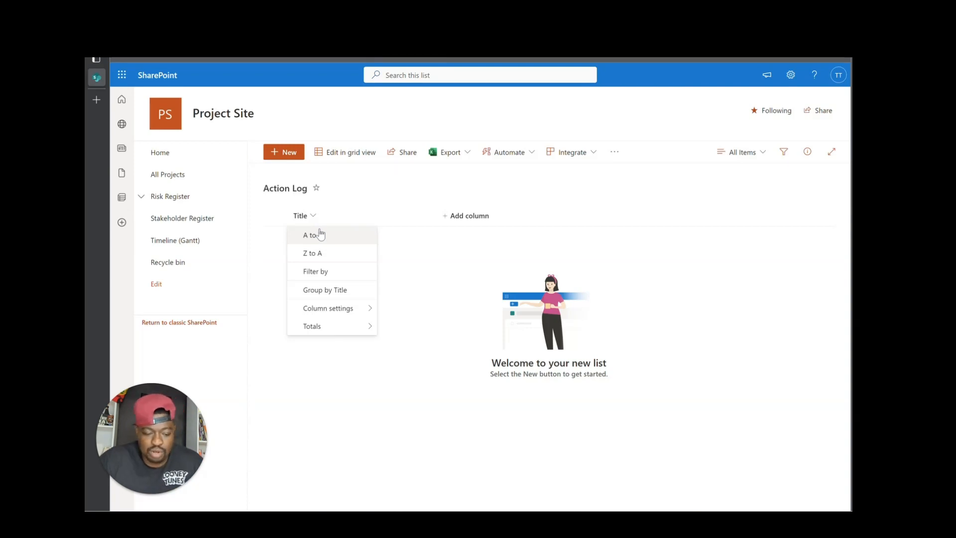
pyautogui.moveTo(351, 311)
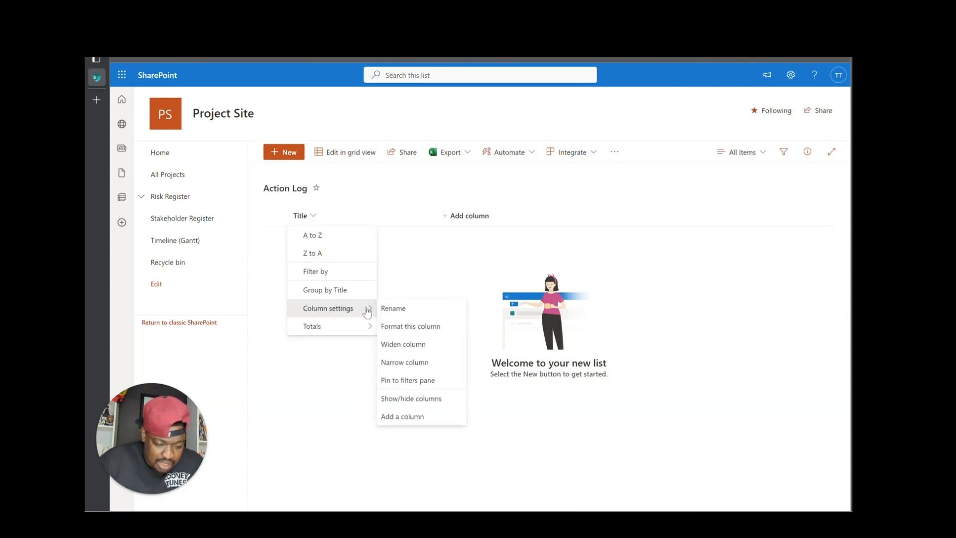
pyautogui.click(403, 399)
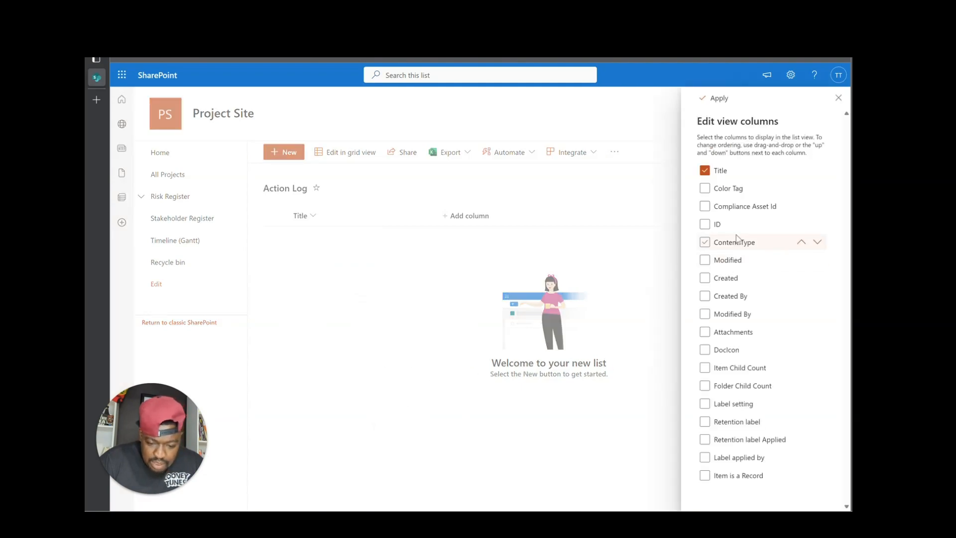
pyautogui.click(717, 224)
pyautogui.moveTo(748, 215); pyautogui.dragTo(744, 177)
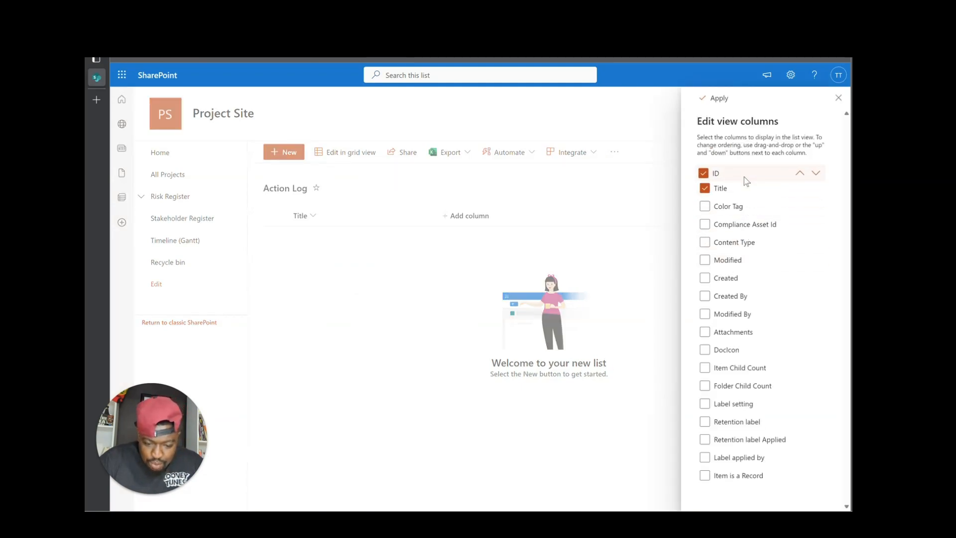
pyautogui.click(719, 97)
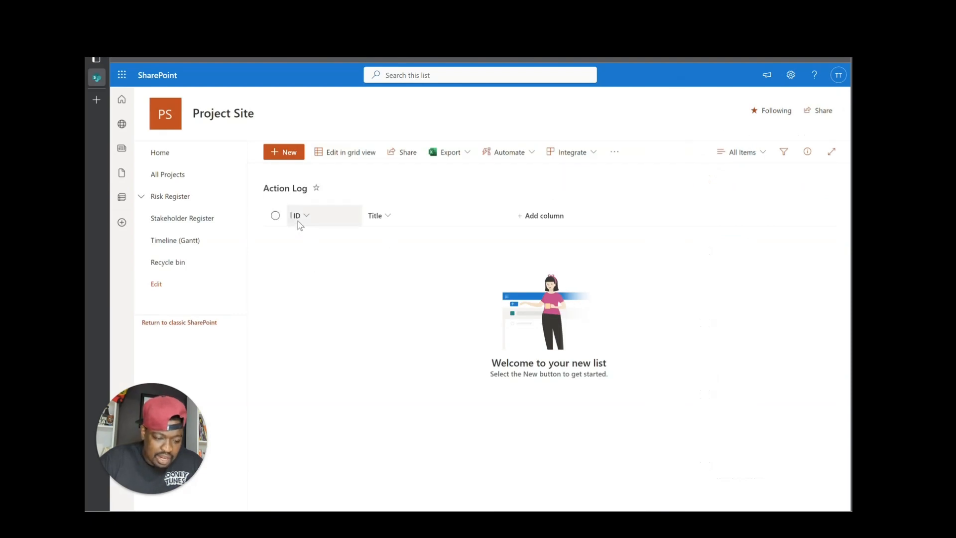
# Rename the Title column of the Action Log list to Action
pyautogui.click(389, 218)
pyautogui.moveTo(412, 310)
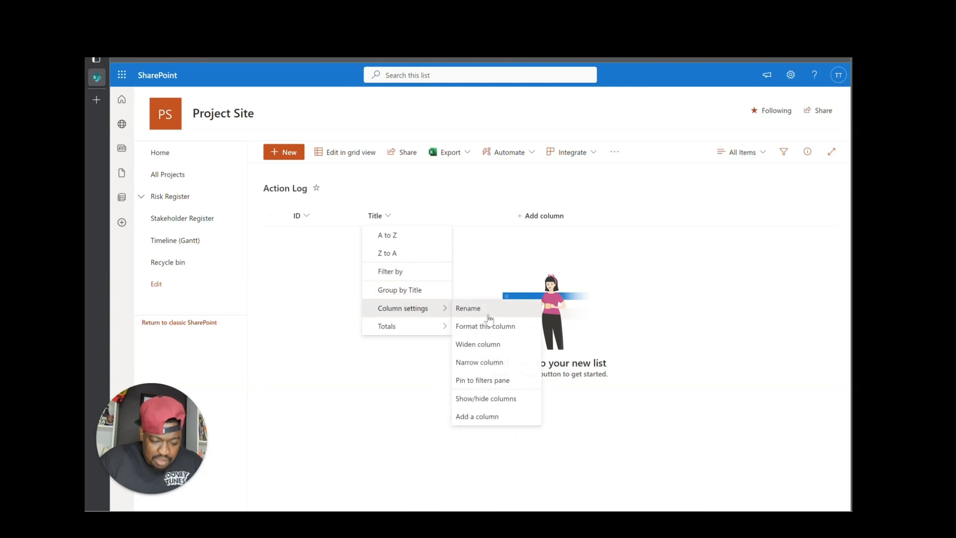
pyautogui.click(463, 308)
pyautogui.write('Action')
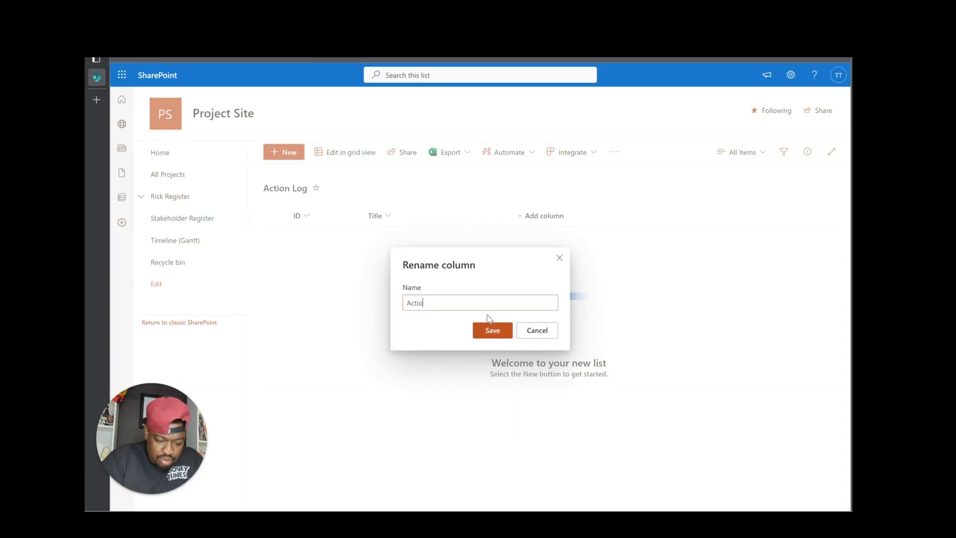
pyautogui.press('Return')
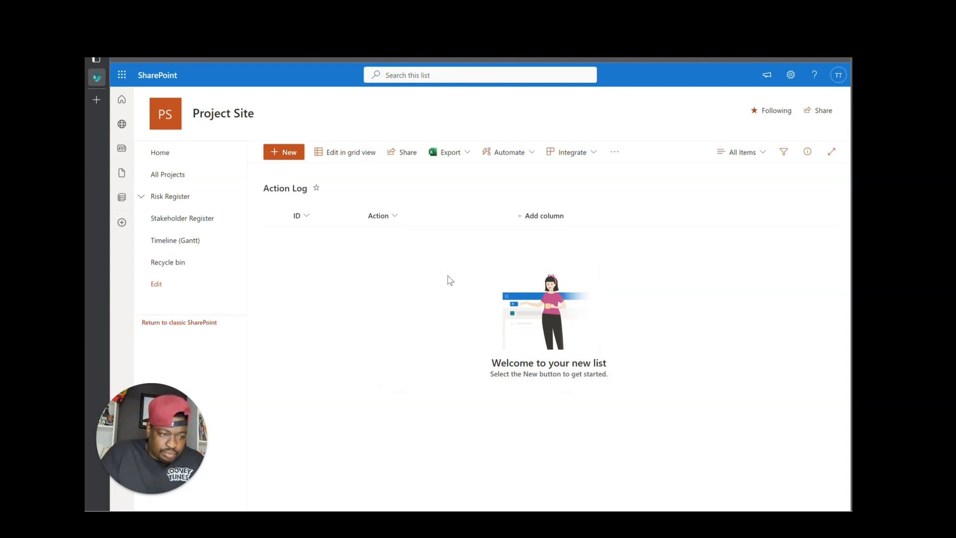
# Start a new Lookup column named Project in the Action Log list
pyautogui.click(548, 224)
pyautogui.scroll(-3, 569, 311)
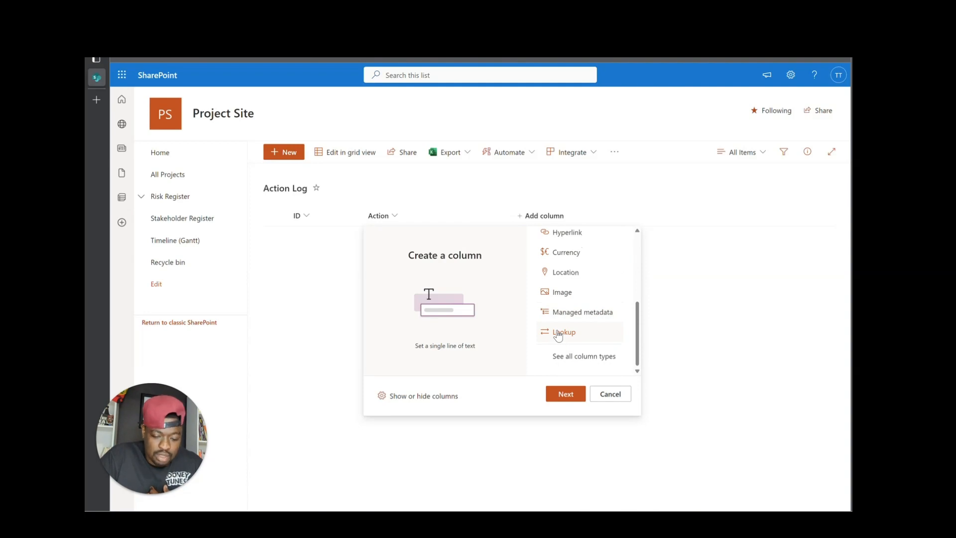
pyautogui.click(557, 332)
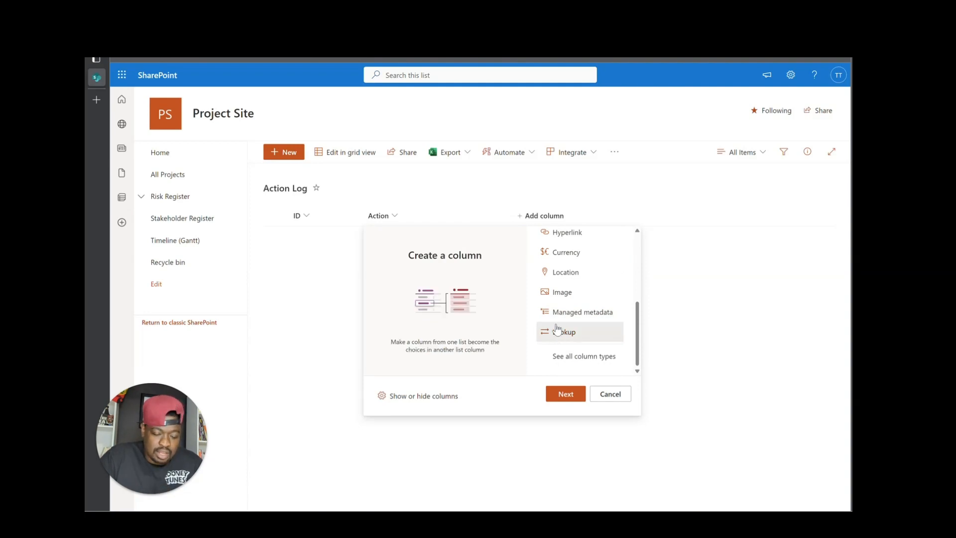
pyautogui.click(565, 394)
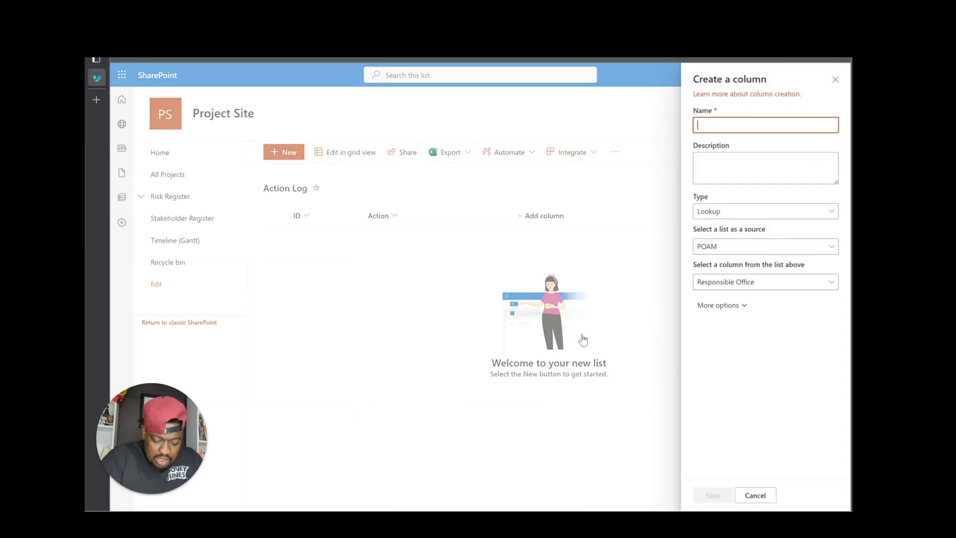
pyautogui.write('Project')
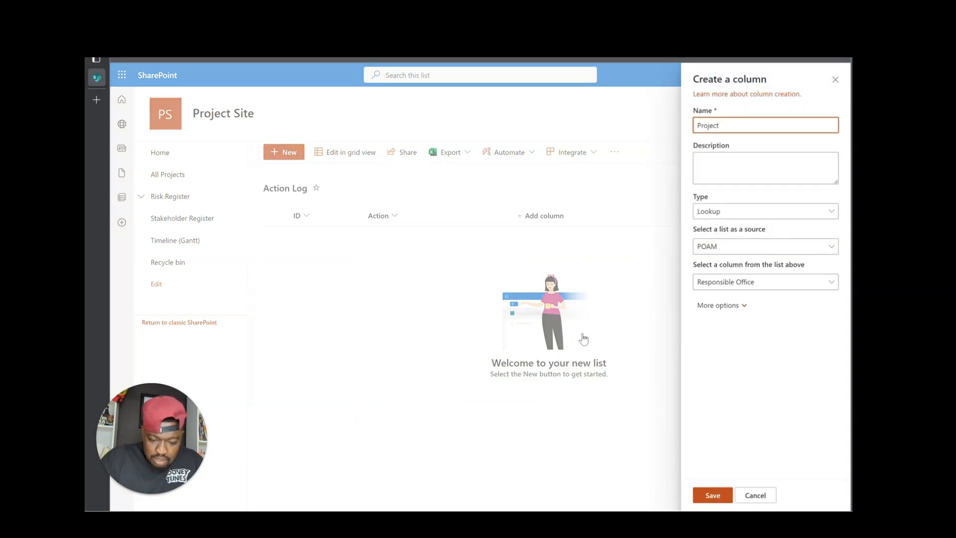
# Source the Project lookup from the Title column of the Projects list and save the column
pyautogui.click(745, 247)
pyautogui.scroll(-1, 641, 309)
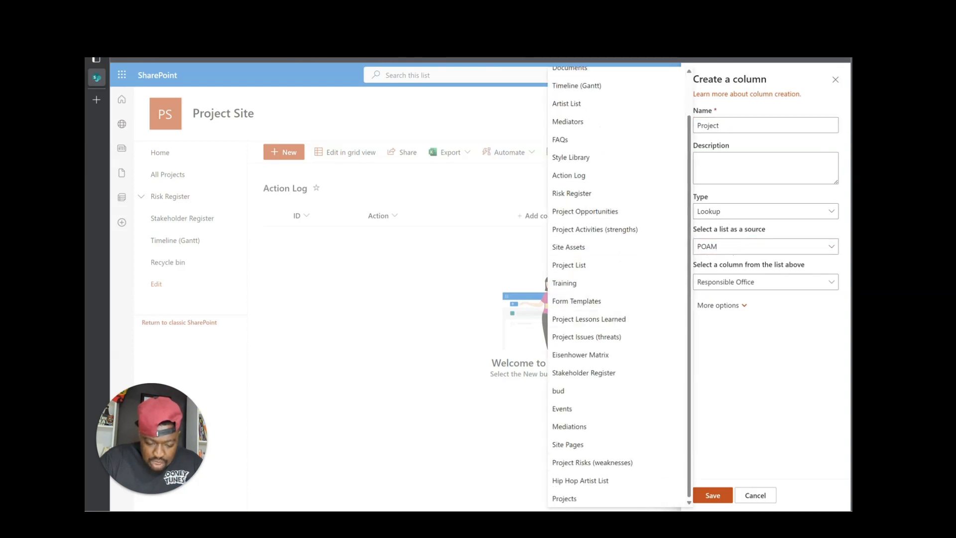
pyautogui.click(583, 498)
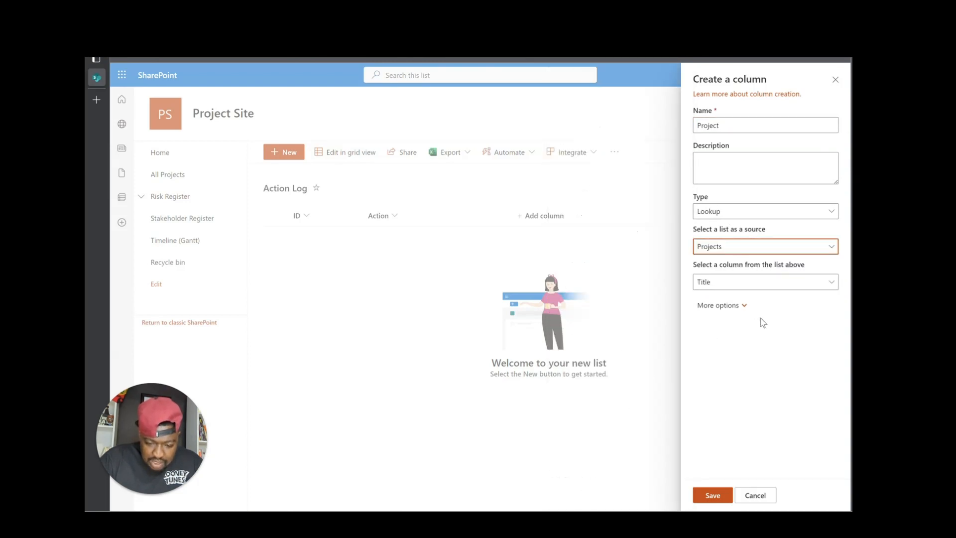
pyautogui.click(754, 286)
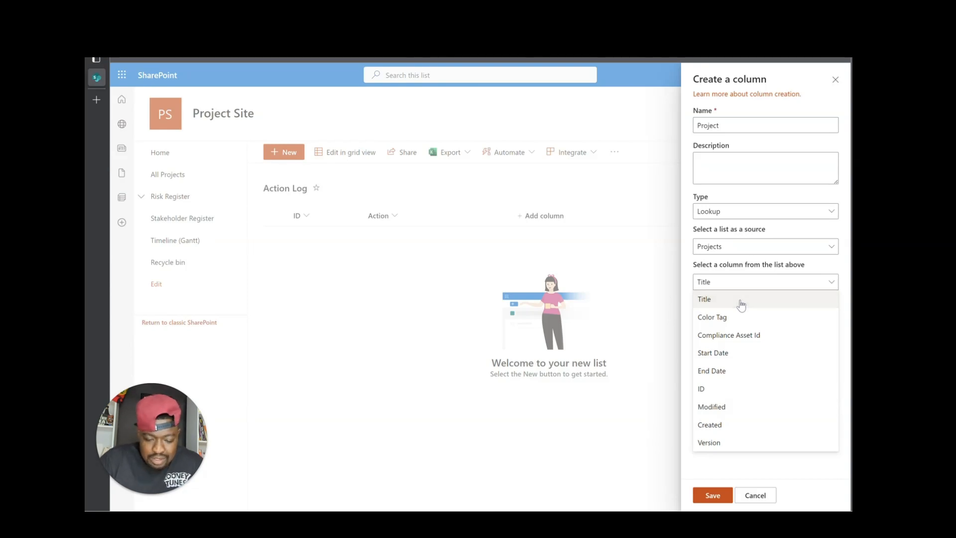
pyautogui.click(741, 302)
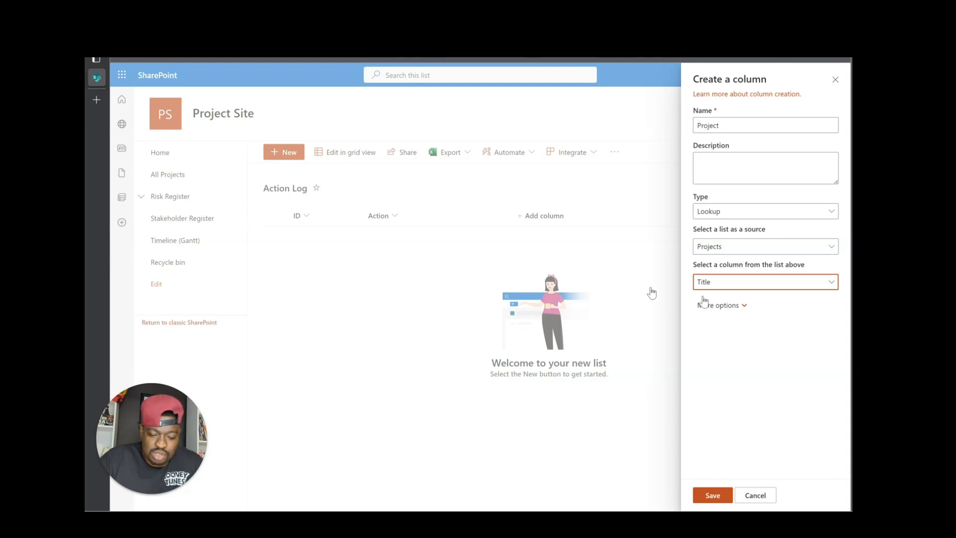
pyautogui.click(733, 305)
pyautogui.scroll(-4, 728, 351)
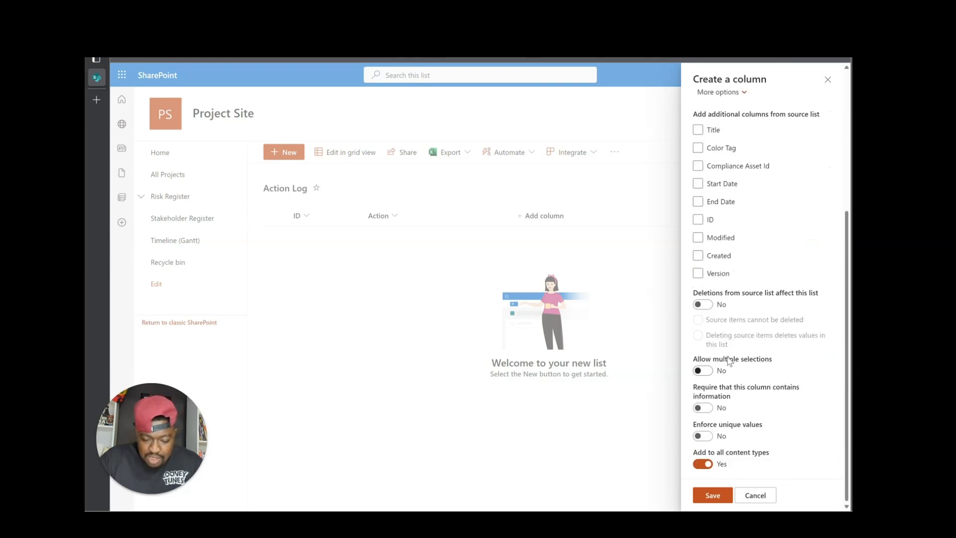
pyautogui.scroll(4, 730, 361)
pyautogui.click(731, 294)
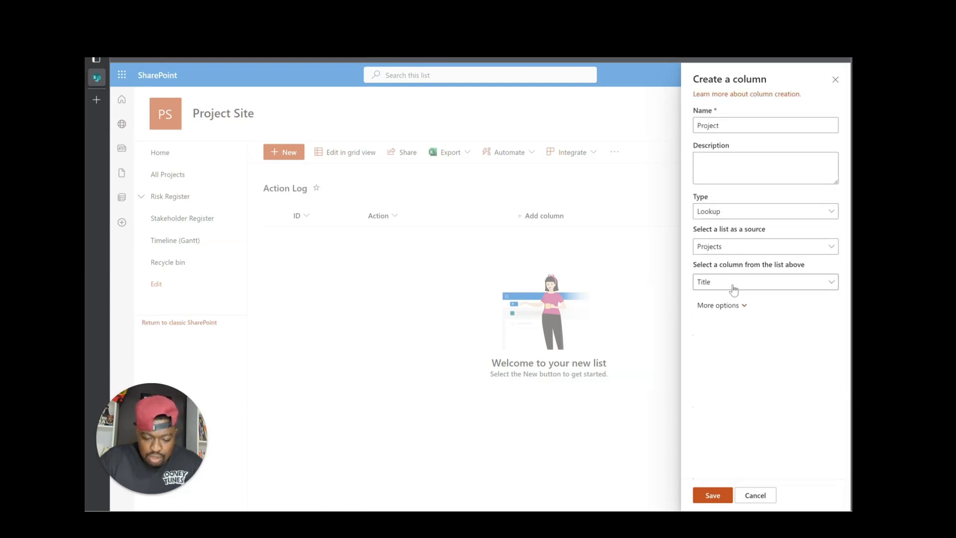
pyautogui.click(718, 495)
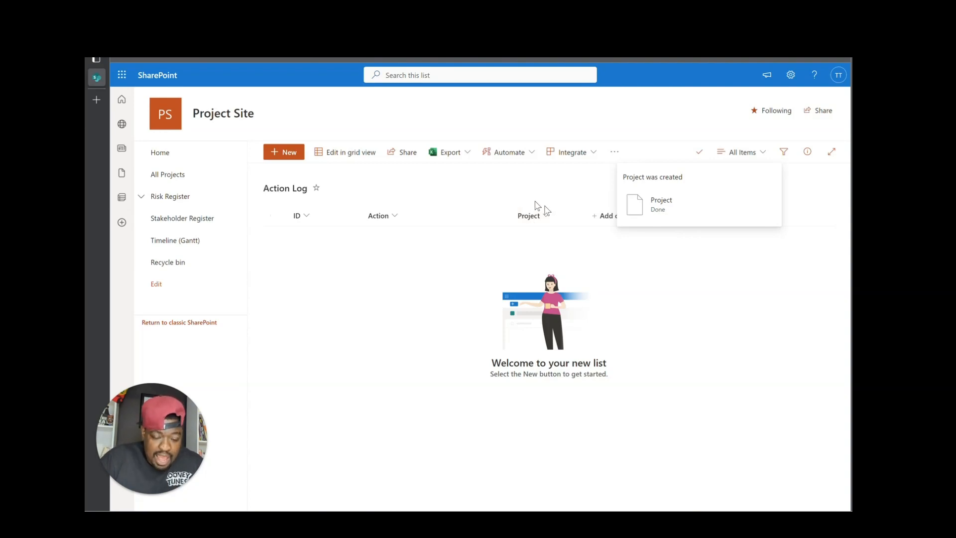
# Add a Person column named Owner to the Action Log list and dismiss the creation progress details
pyautogui.click(605, 218)
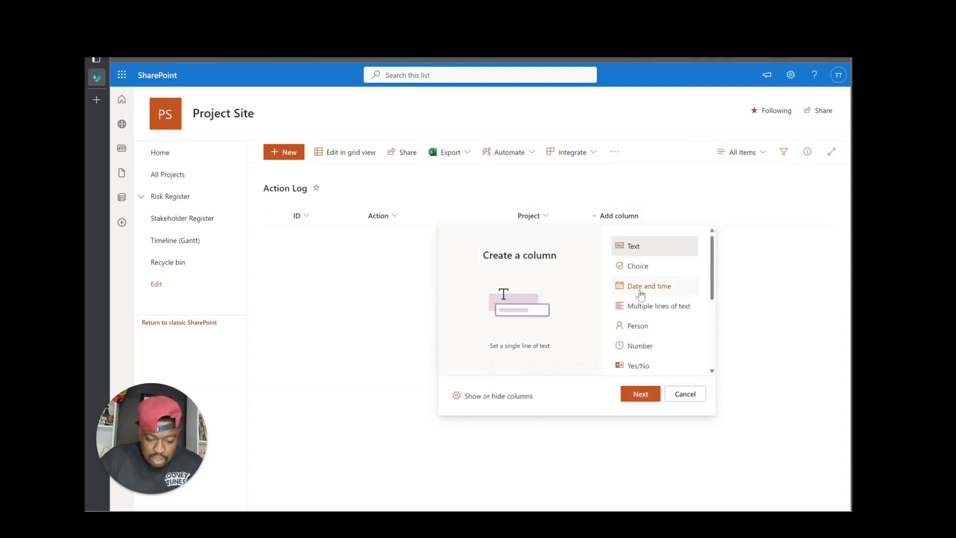
pyautogui.scroll(-1, 635, 289)
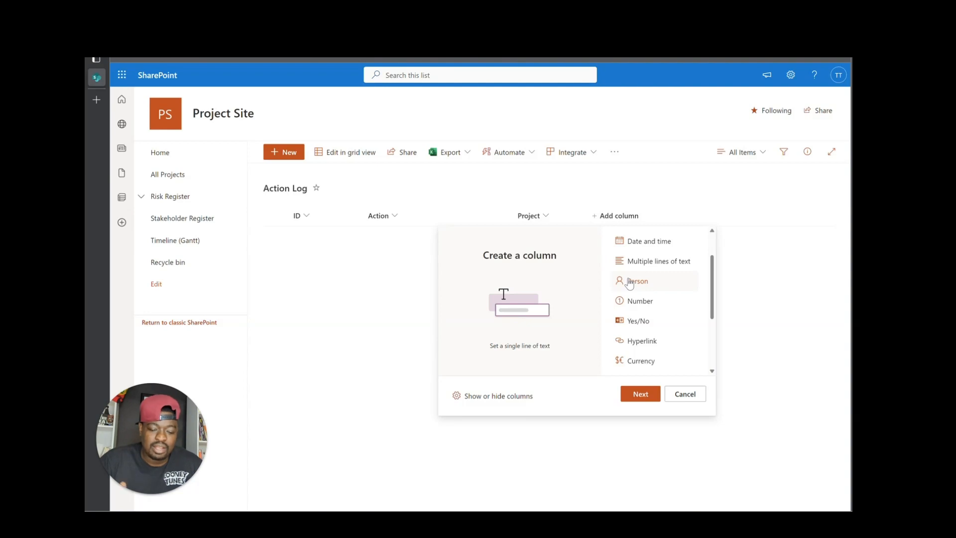
pyautogui.click(629, 282)
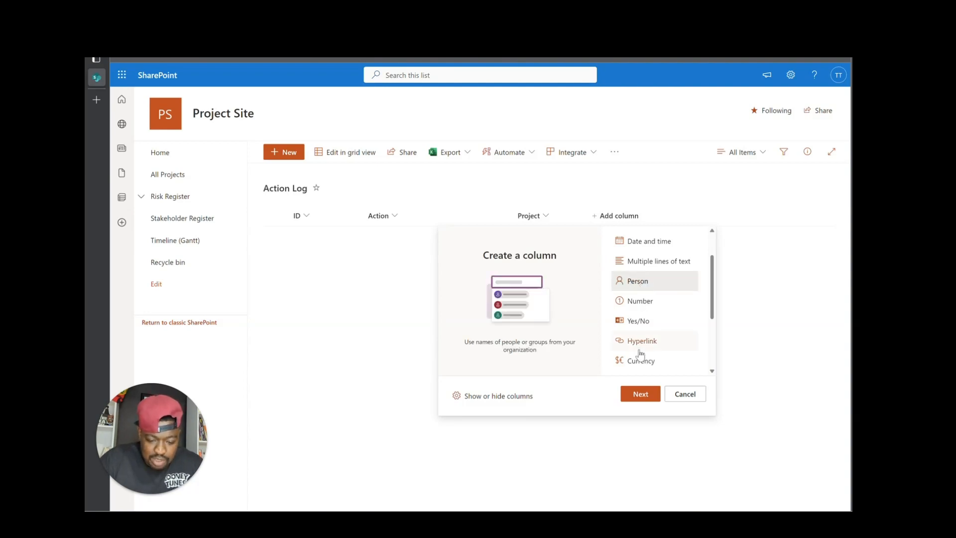
pyautogui.click(641, 395)
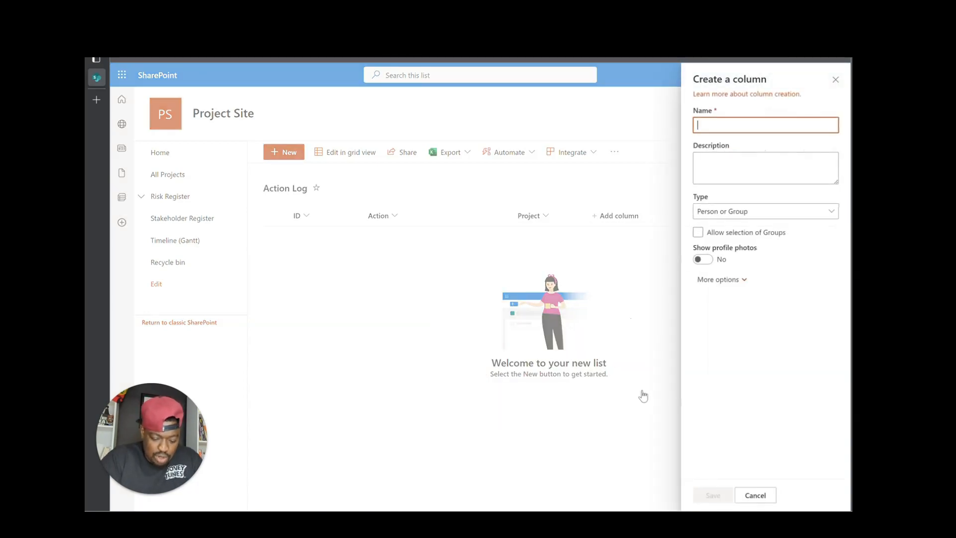
pyautogui.write('Owner')
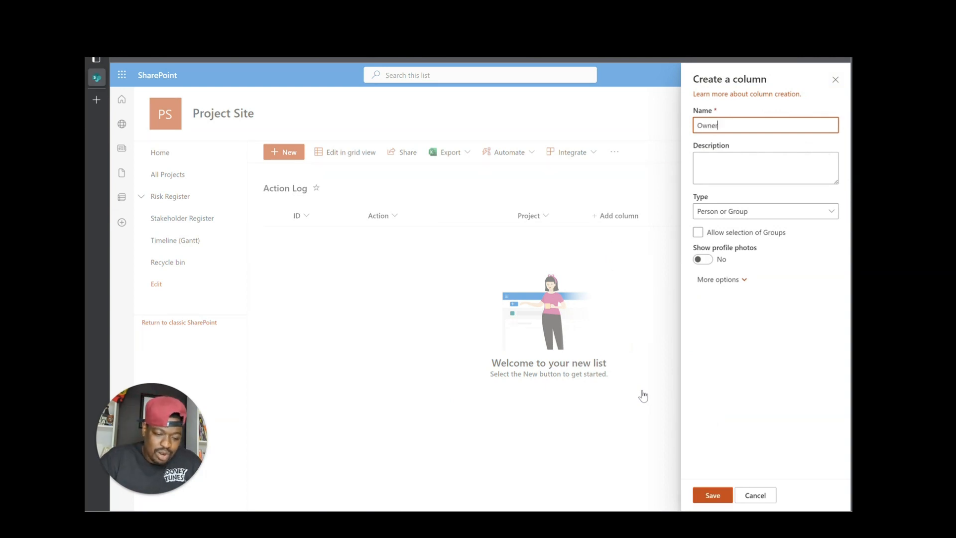
pyautogui.click(712, 494)
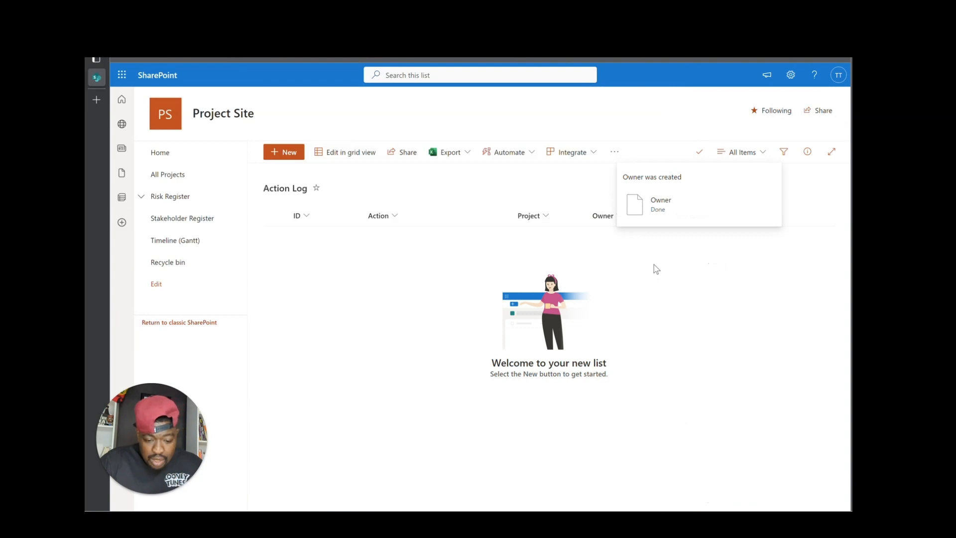
pyautogui.click(698, 154)
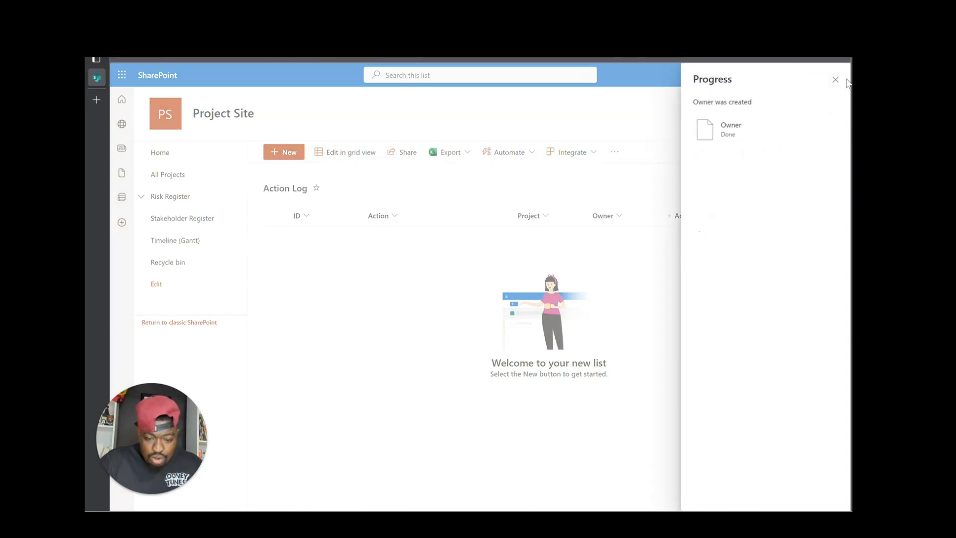
pyautogui.click(836, 78)
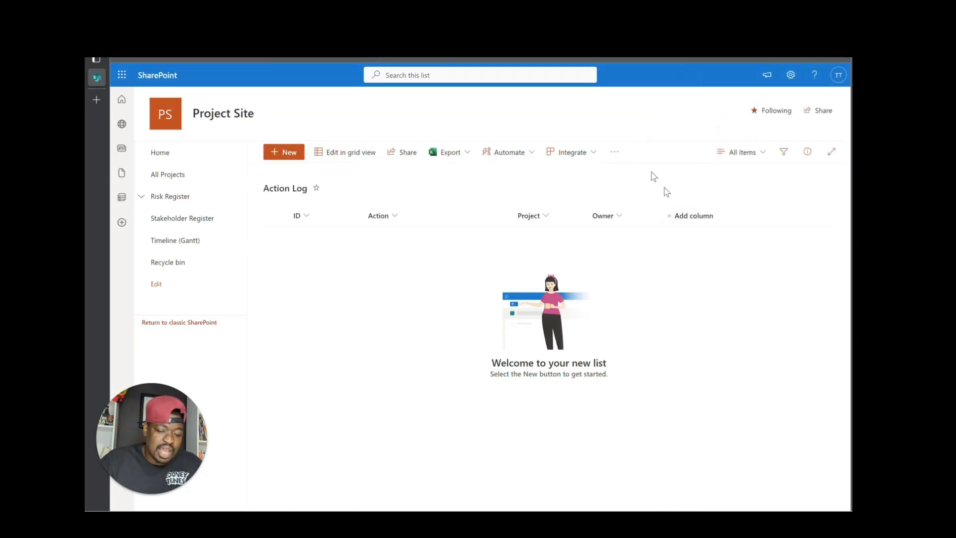
# Start a new Choice column named Status in the Action Log list
pyautogui.click(689, 217)
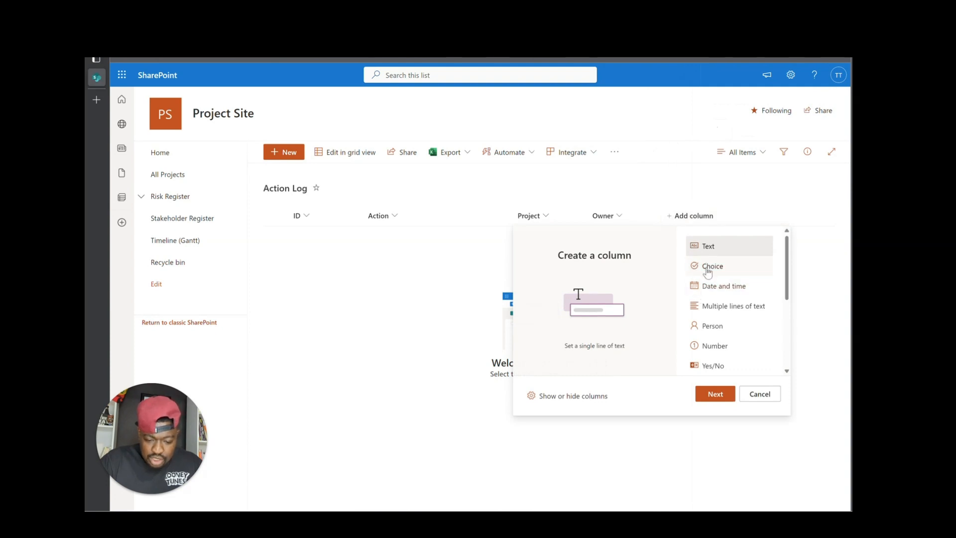
pyautogui.click(708, 270)
pyautogui.click(715, 393)
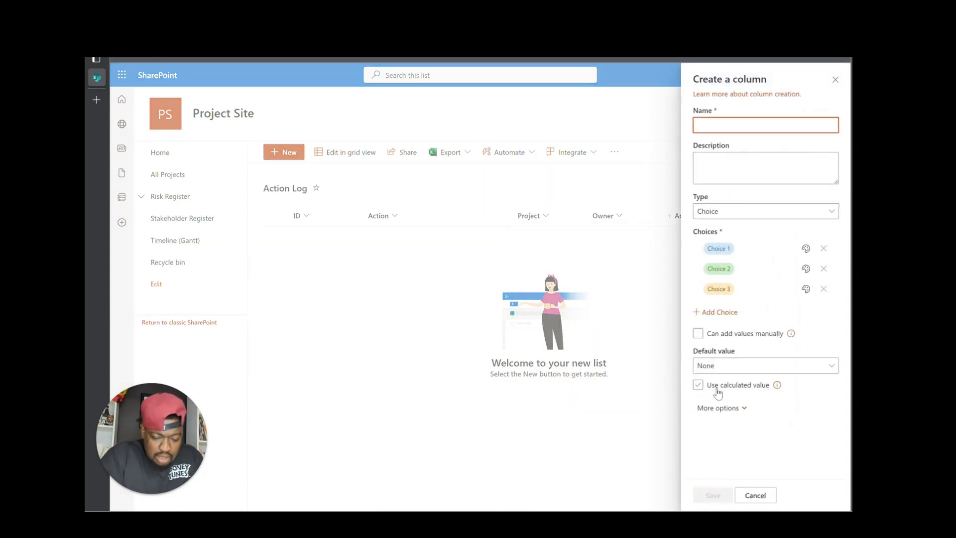
pyautogui.write('Stau')
pyautogui.press('BackSpace')
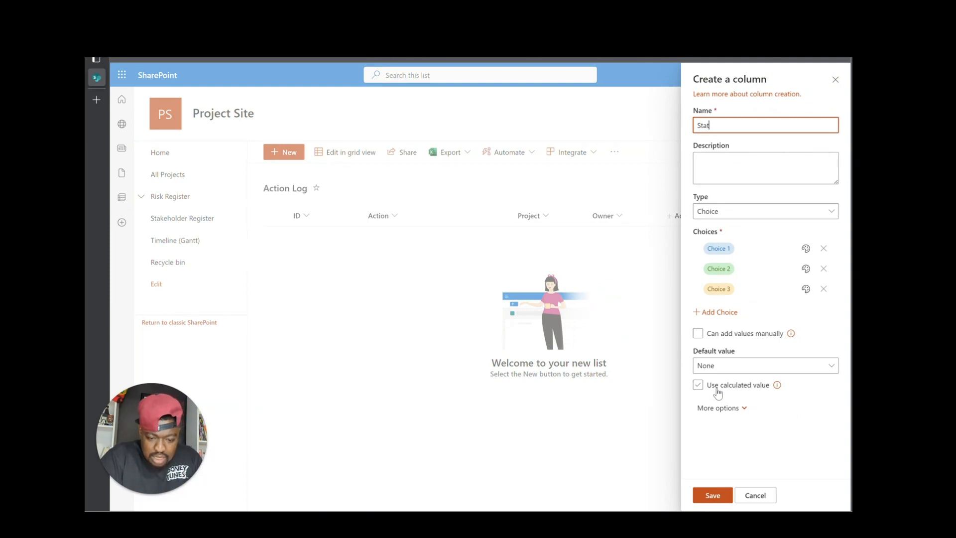
pyautogui.write('tus')
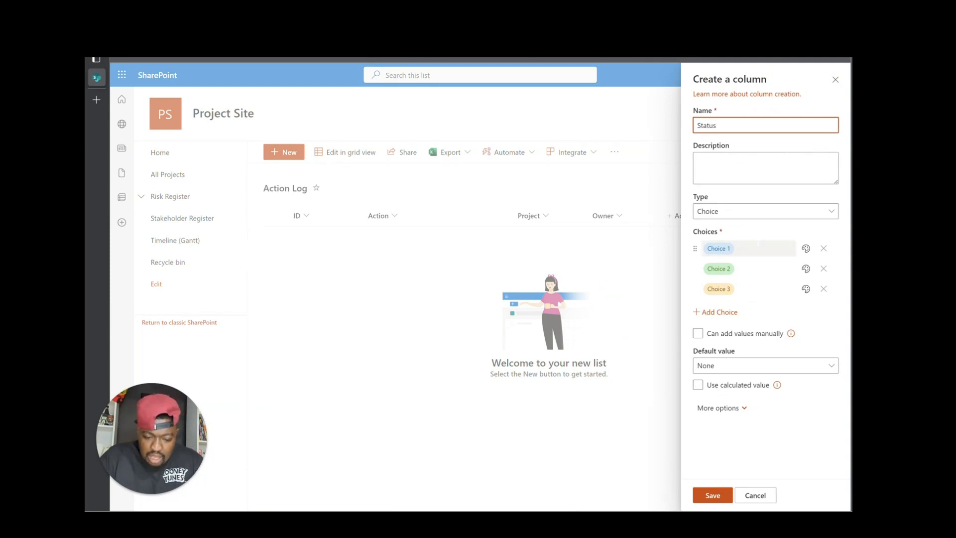
# Rename the three default choices of the Status column to Open, In Progress and Complete
pyautogui.click(765, 249)
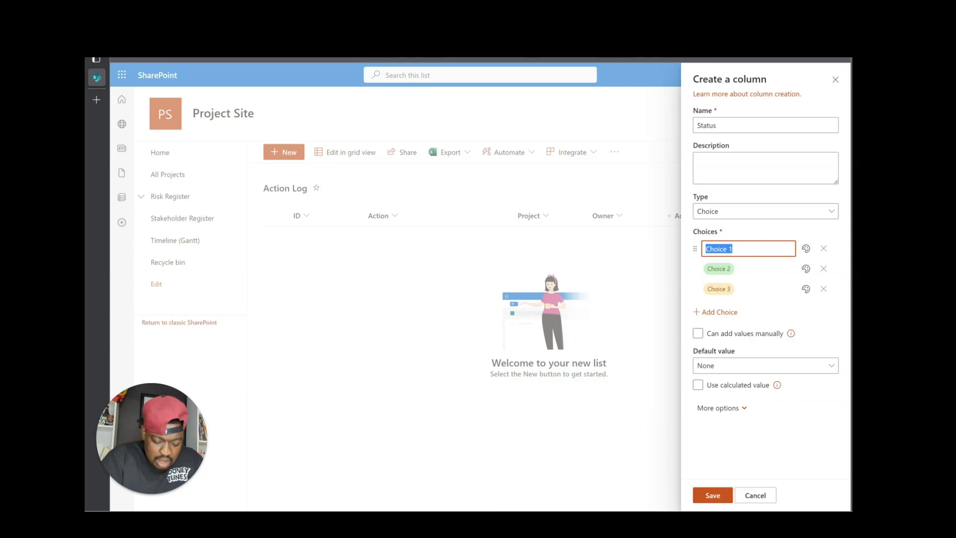
pyautogui.write('Open')
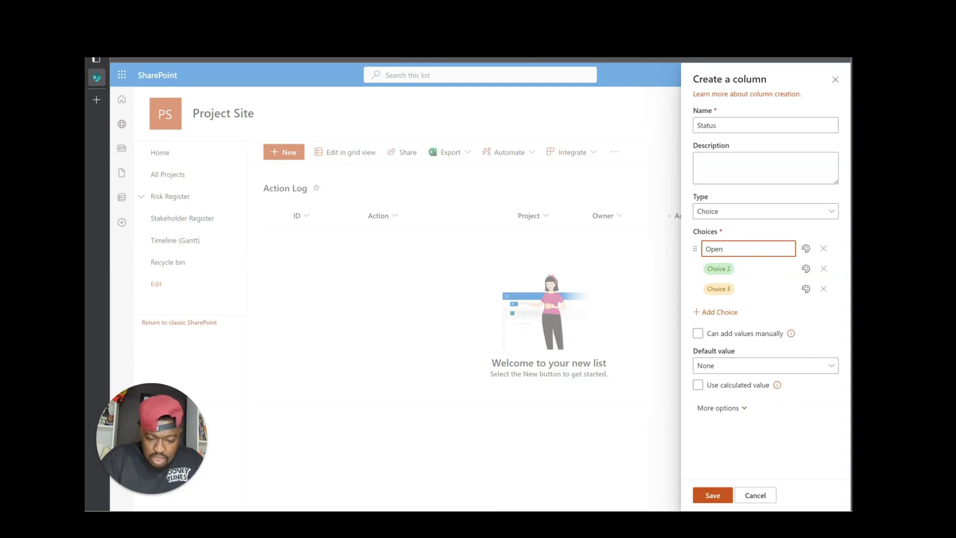
pyautogui.click(758, 269)
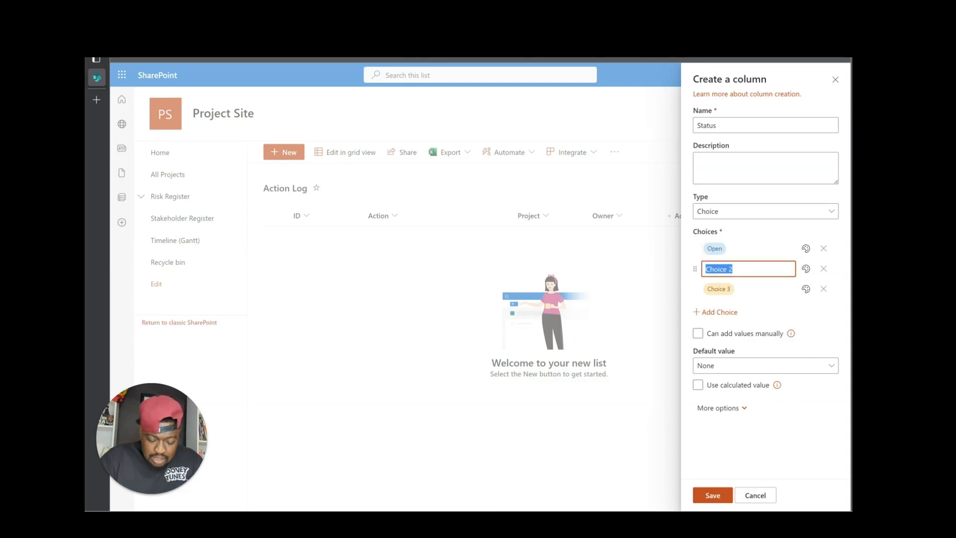
pyautogui.write('In Projgr')
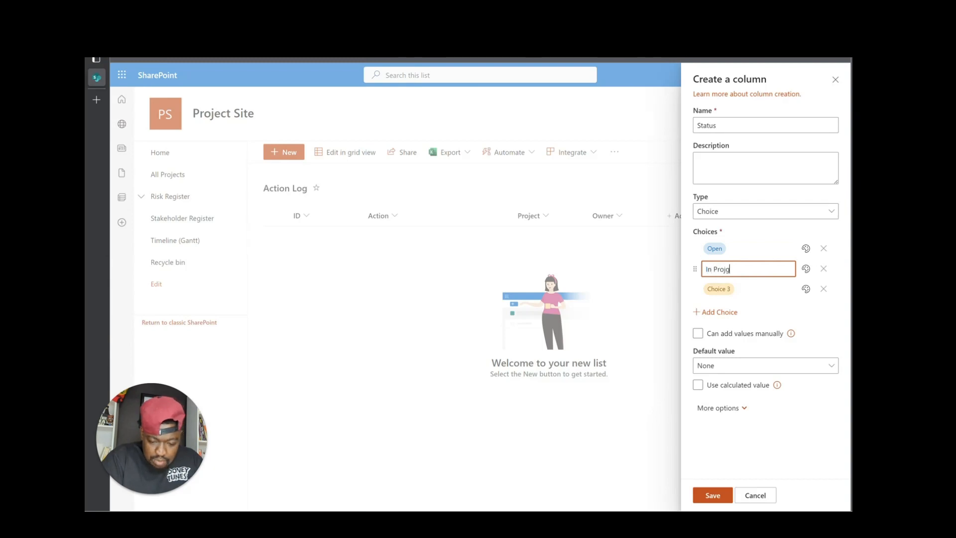
pyautogui.press('BackSpace')
pyautogui.press('BackSpace')
pyautogui.press('BackSpace')
pyautogui.write('gress')
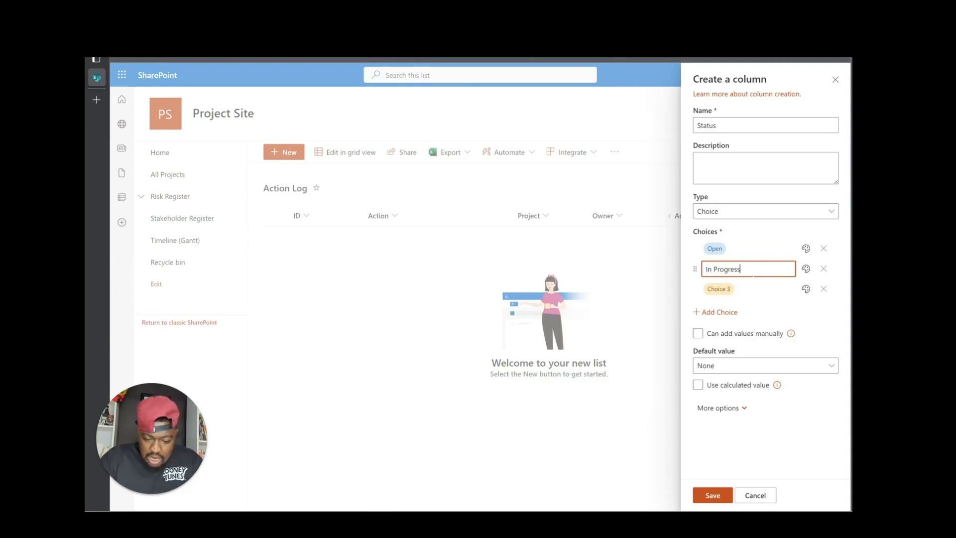
pyautogui.press('Return')
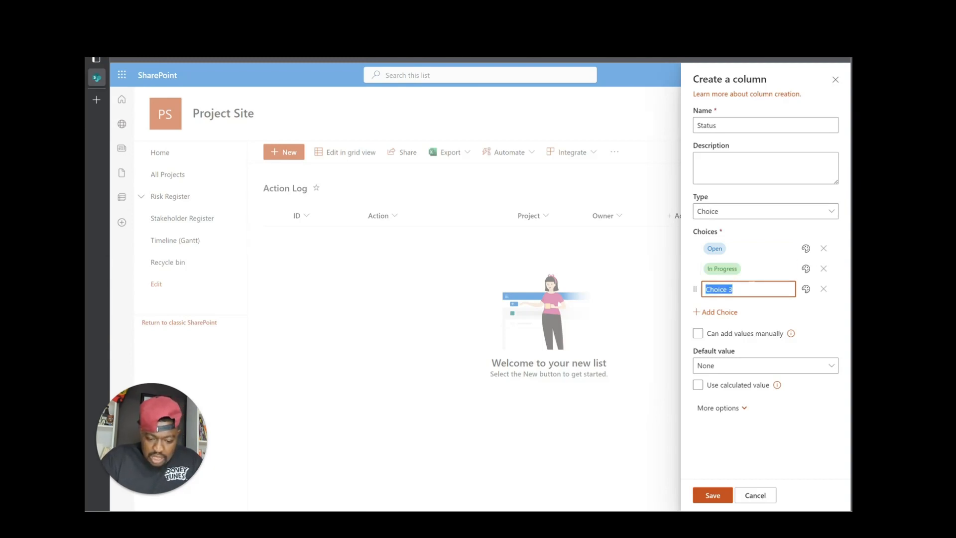
pyautogui.write('Complete')
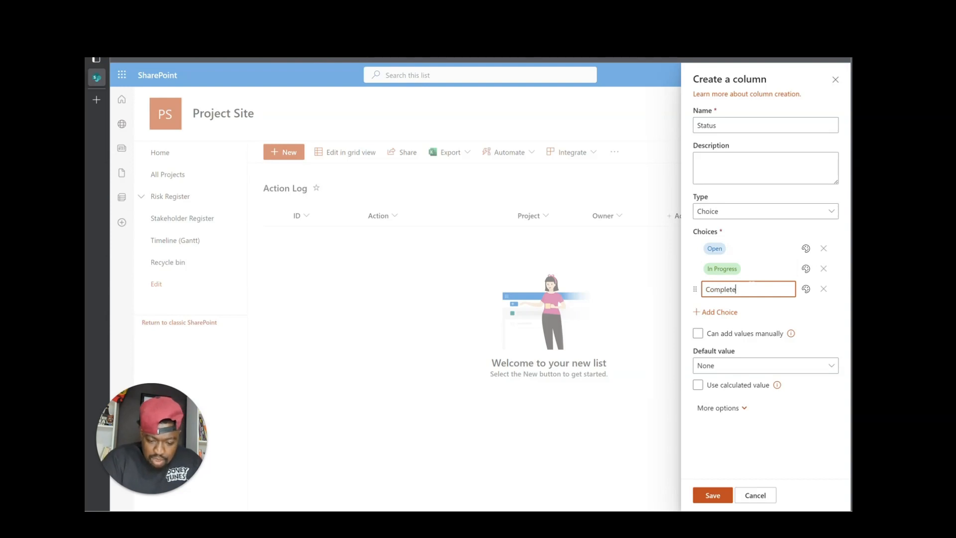
# Set the fill color of the Open choice to light yellow and of the Complete choice to light green
pyautogui.click(753, 251)
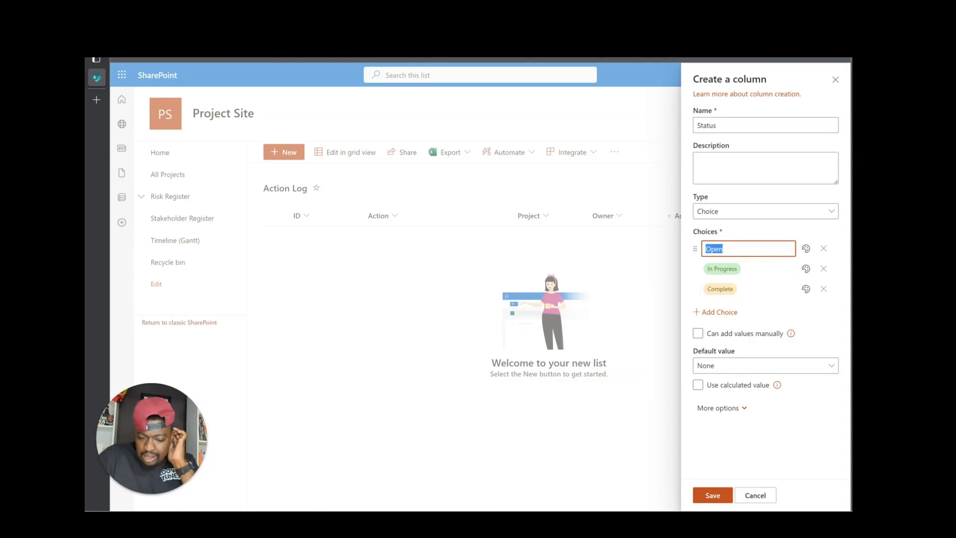
pyautogui.click(806, 248)
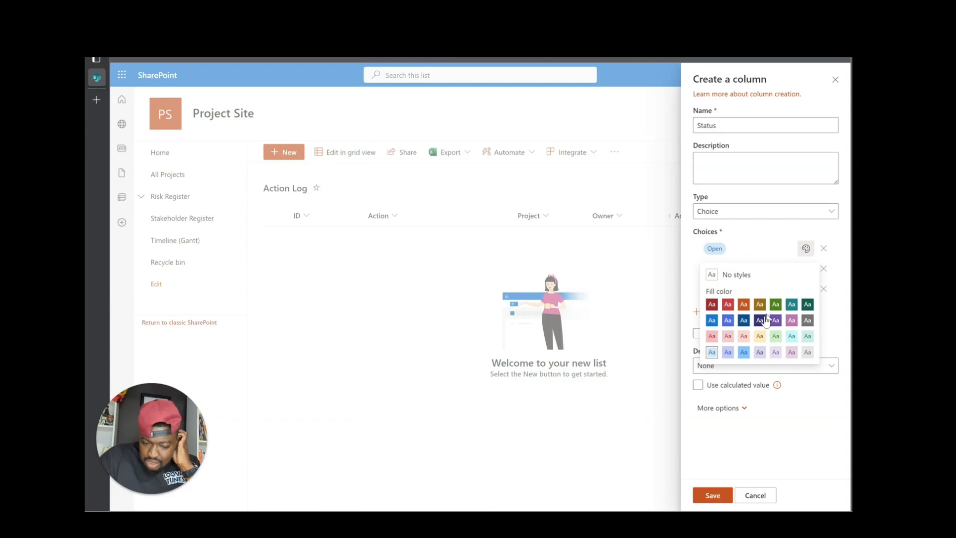
pyautogui.click(760, 336)
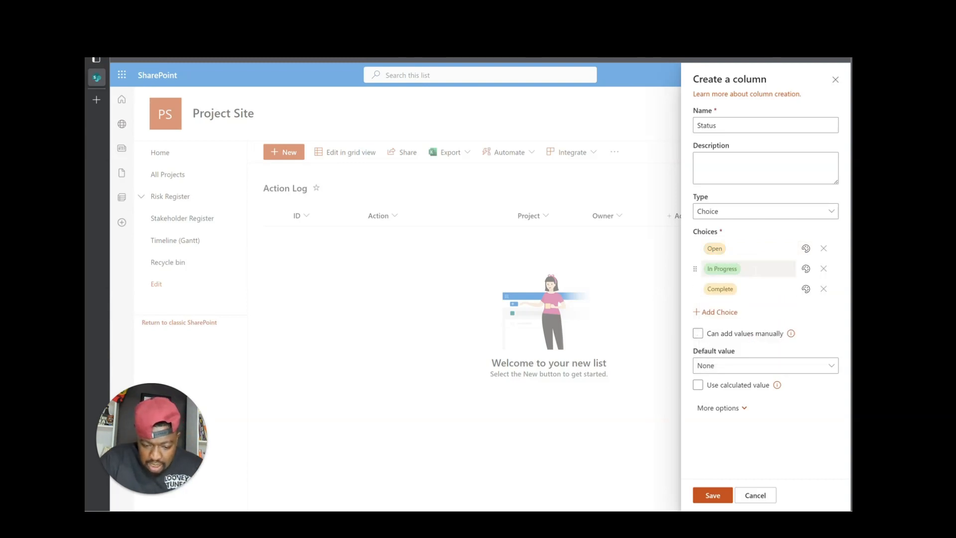
pyautogui.click(806, 289)
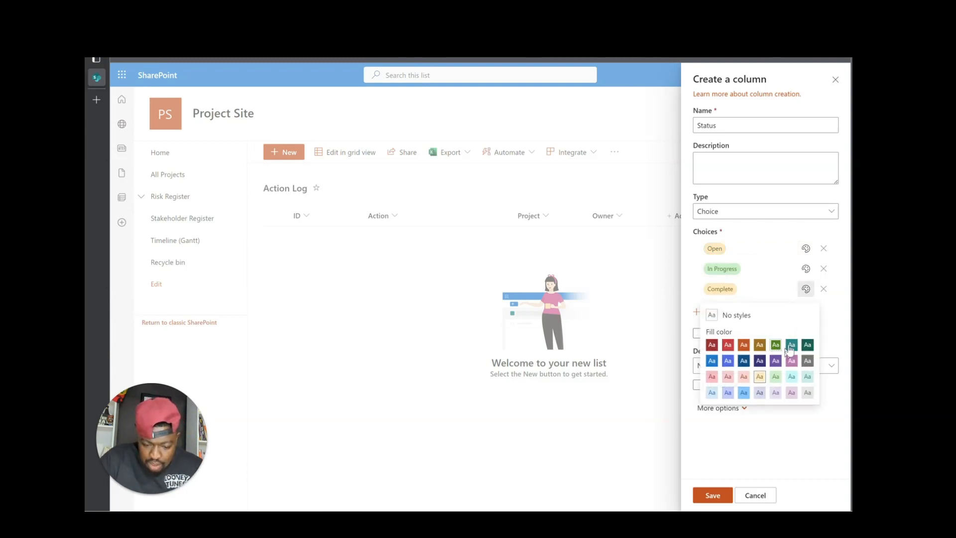
pyautogui.click(775, 376)
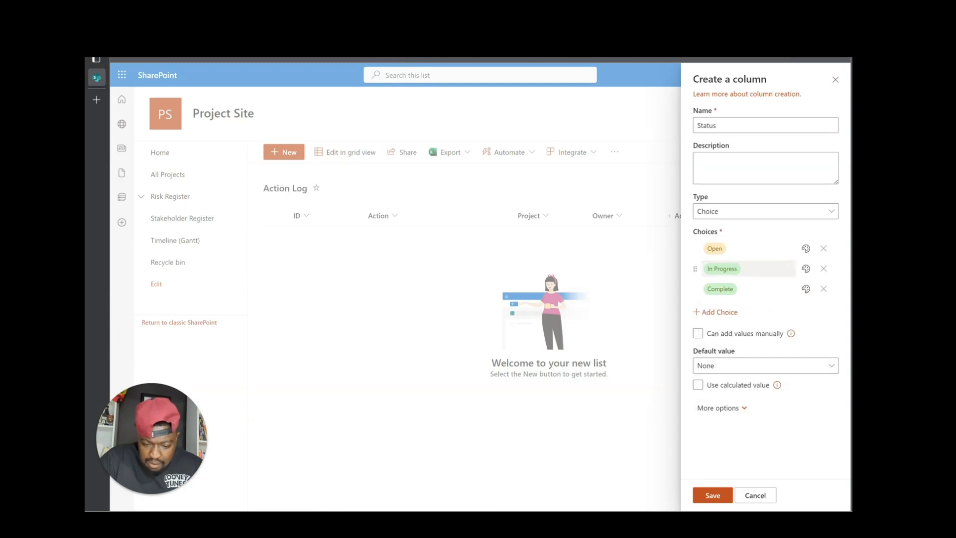
# Set the fill color of the In Progress choice to light blue and the Status column's default value to Open
pyautogui.click(806, 269)
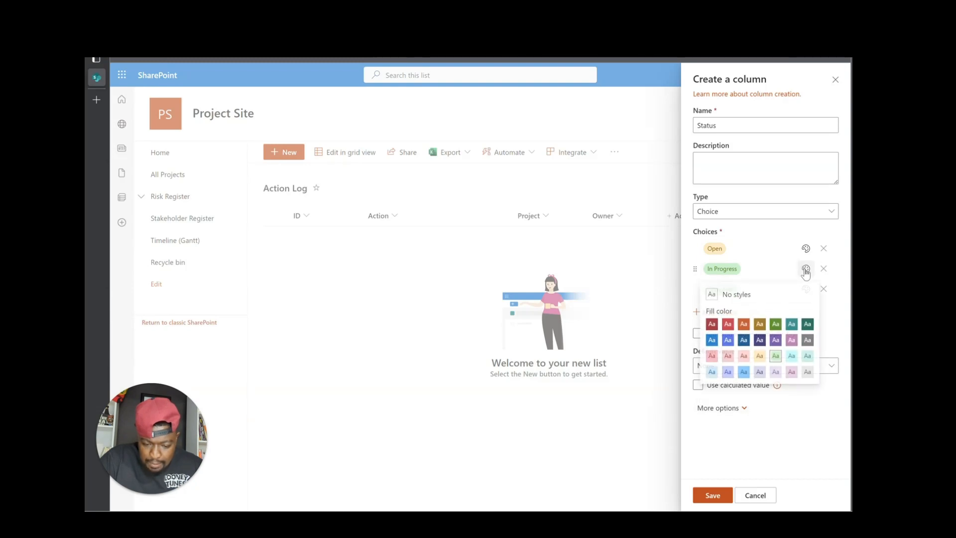
pyautogui.click(744, 372)
pyautogui.click(806, 269)
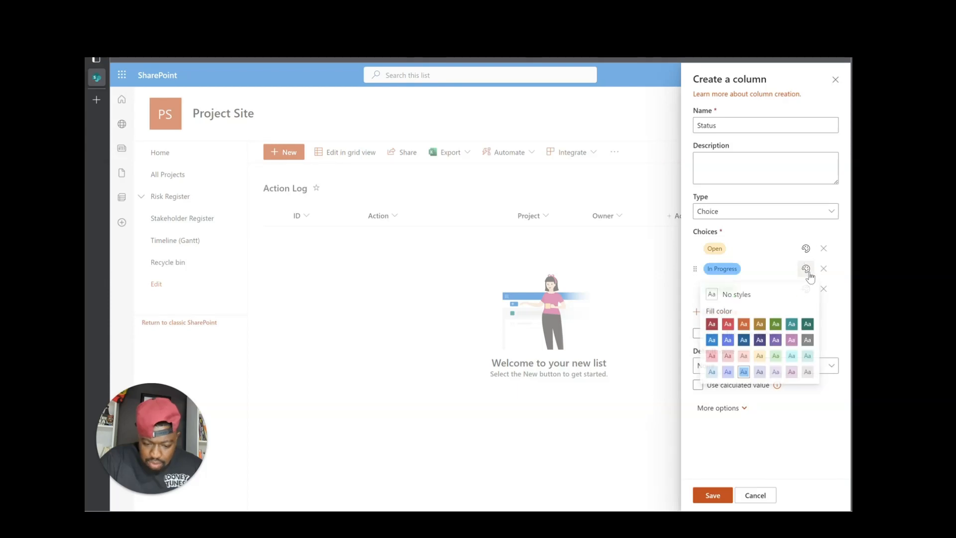
pyautogui.click(711, 374)
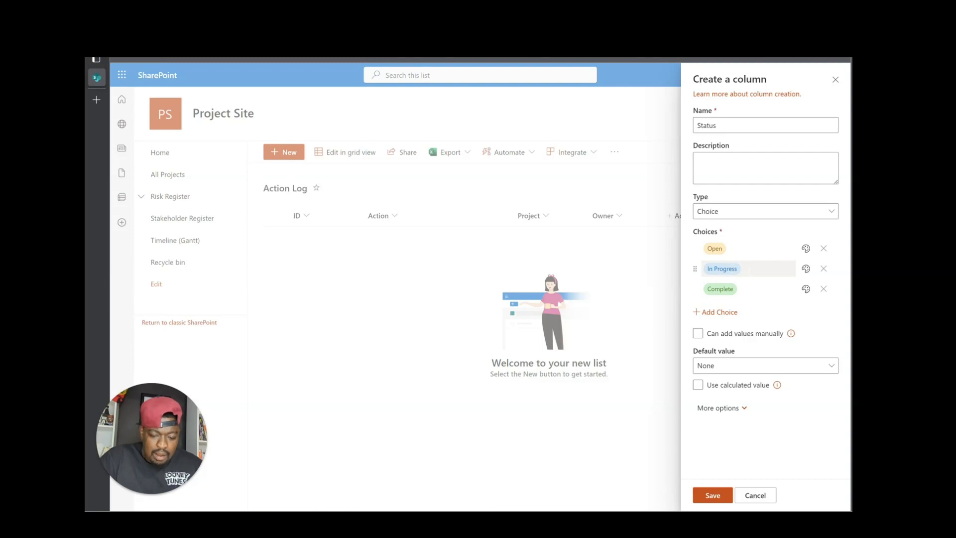
pyautogui.click(735, 368)
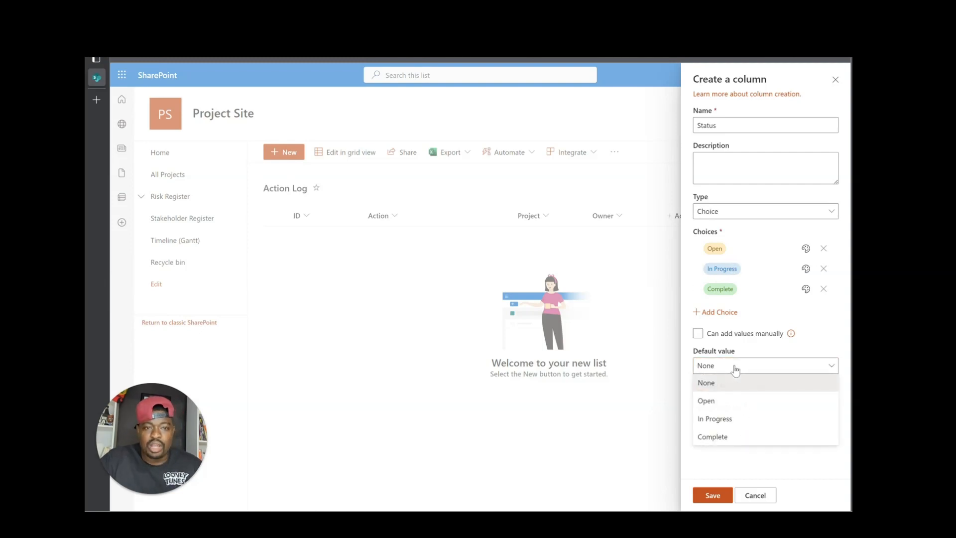
pyautogui.click(731, 401)
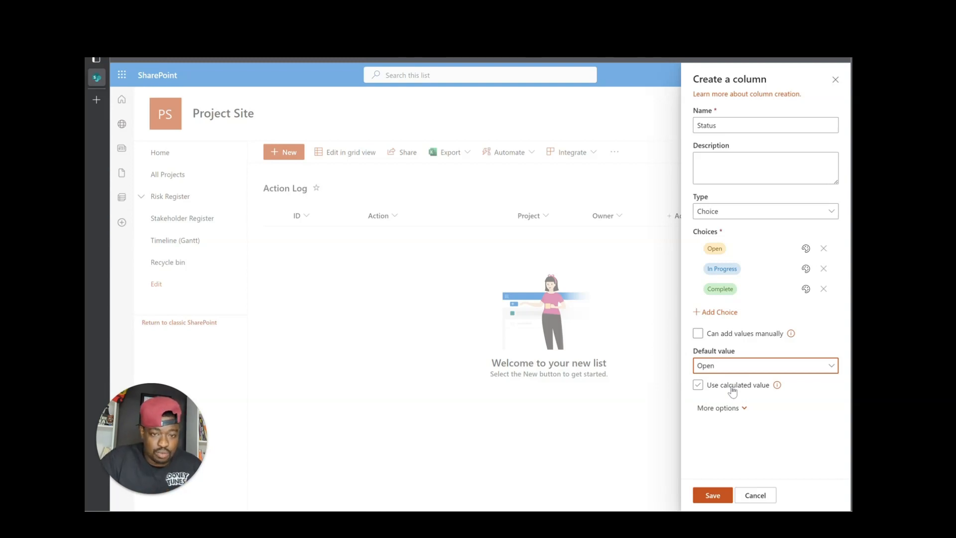
pyautogui.click(722, 408)
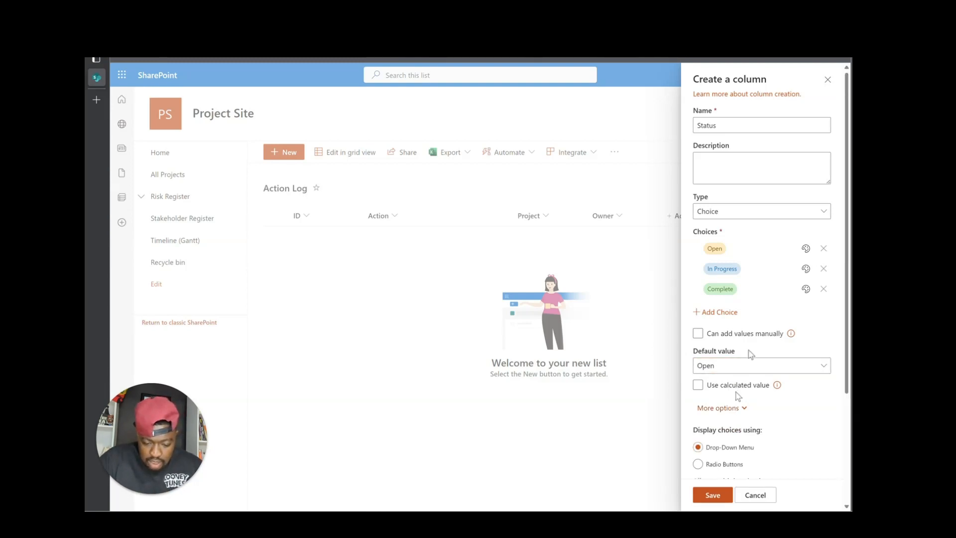
pyautogui.scroll(-3, 769, 288)
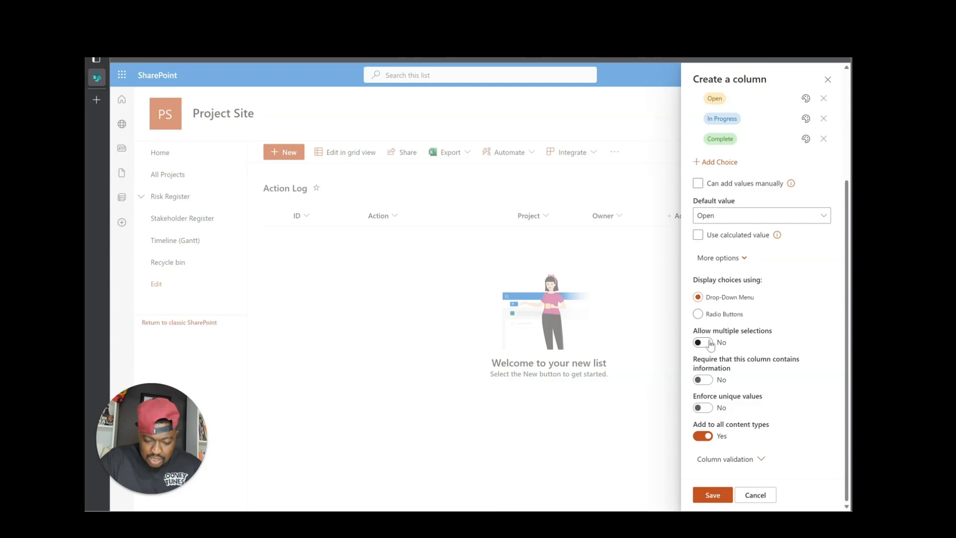
pyautogui.click(704, 381)
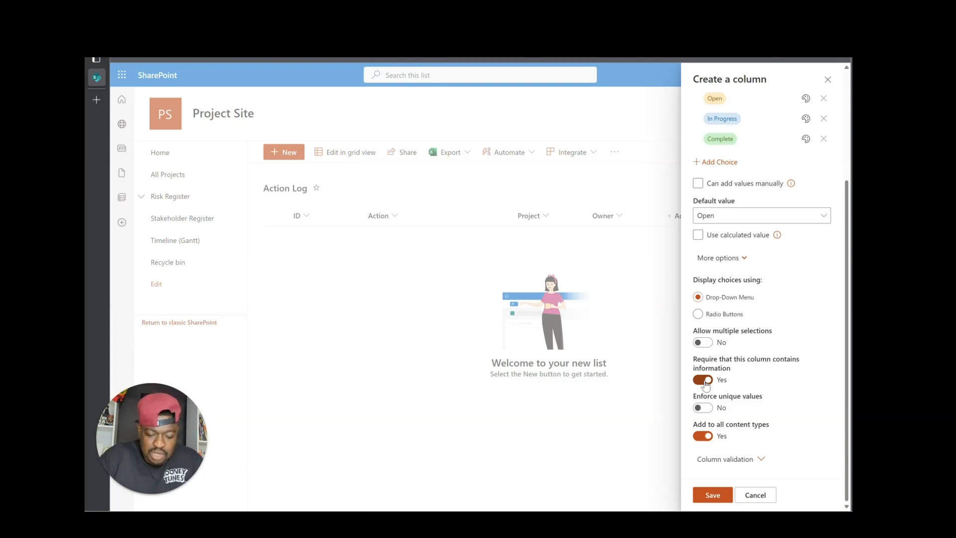
pyautogui.click(705, 382)
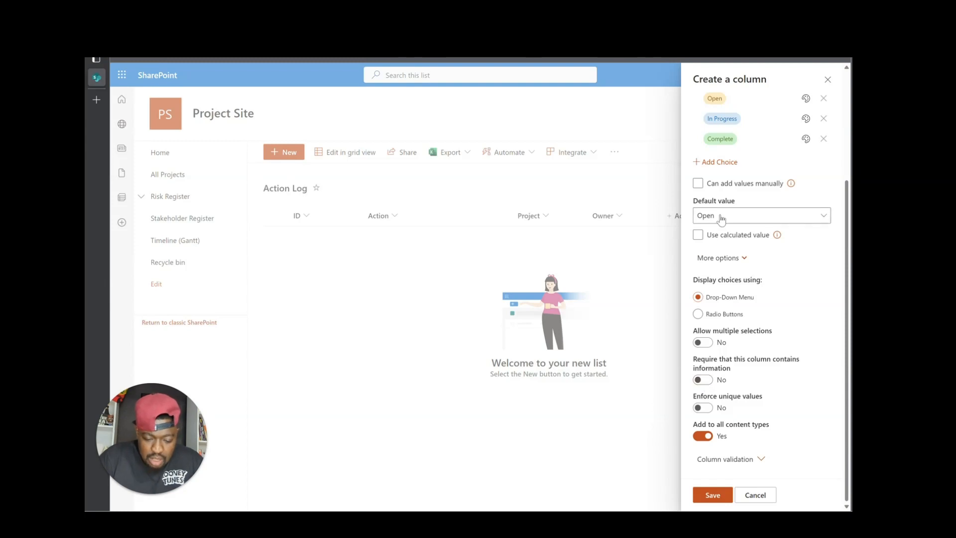
pyautogui.click(788, 218)
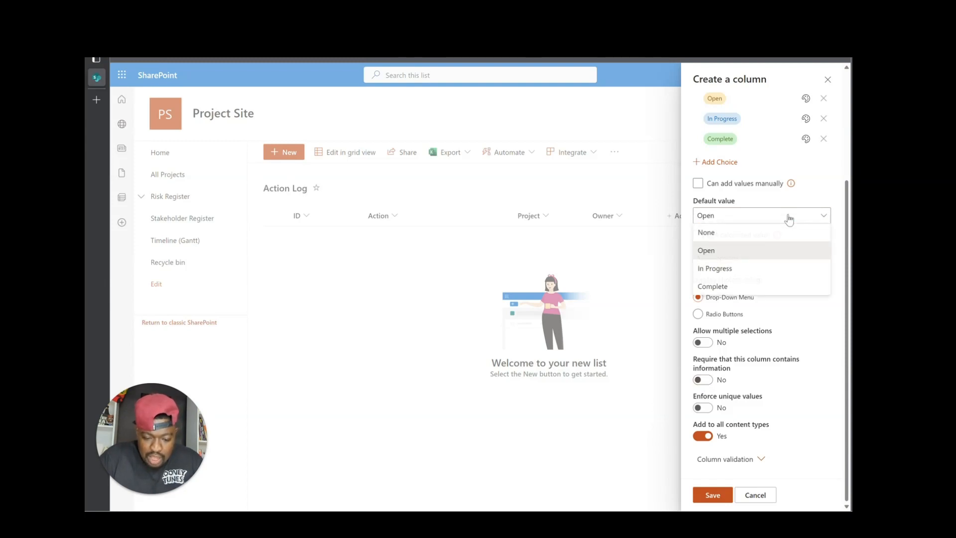
pyautogui.click(720, 237)
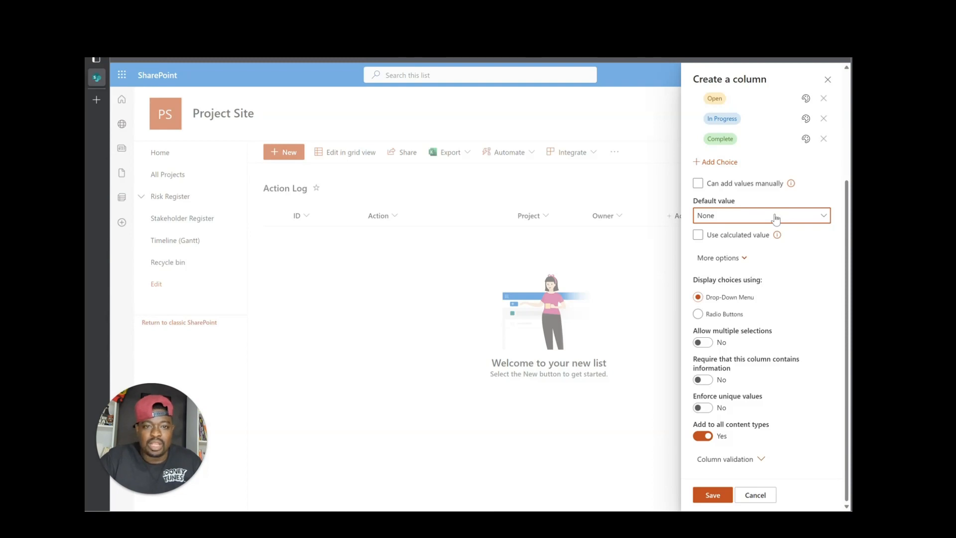
pyautogui.click(776, 219)
pyautogui.click(737, 251)
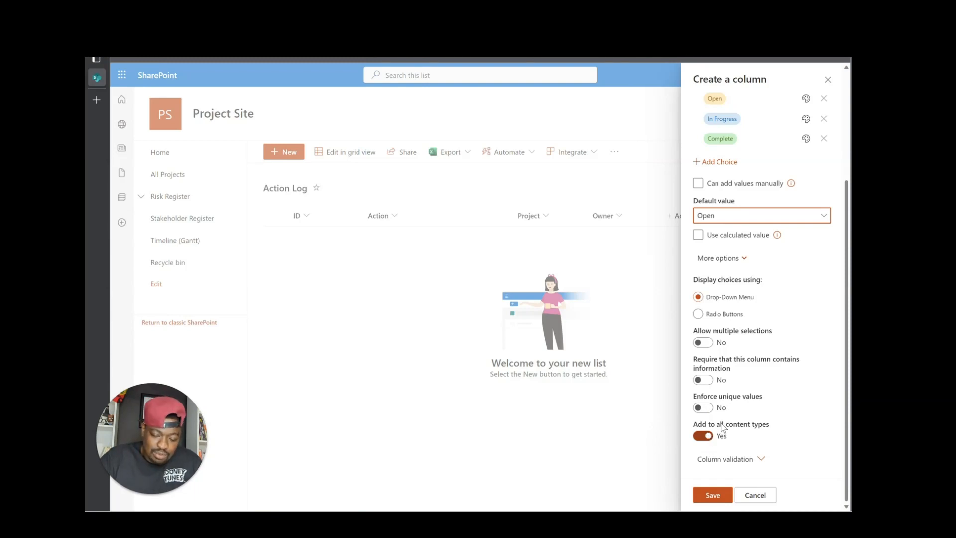
# Save the Status column to the Action Log list
pyautogui.click(712, 495)
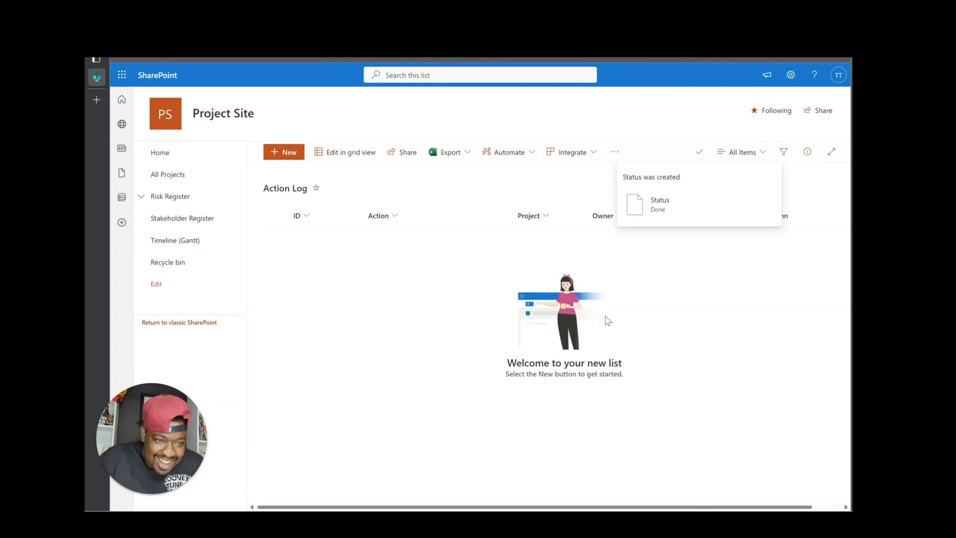
pyautogui.click(716, 155)
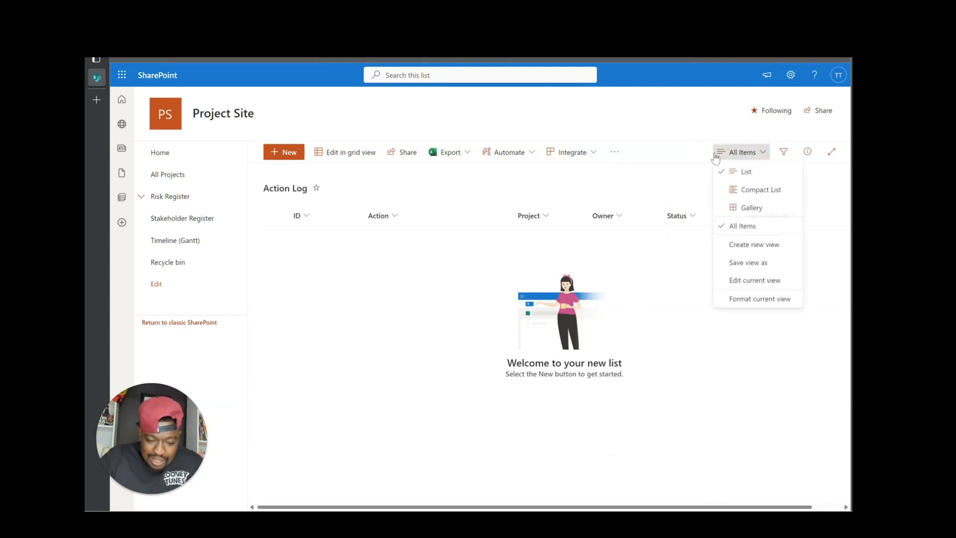
pyautogui.click(691, 146)
# Start a new Date and time column named Due Date in the Action Log list
pyautogui.click(716, 215)
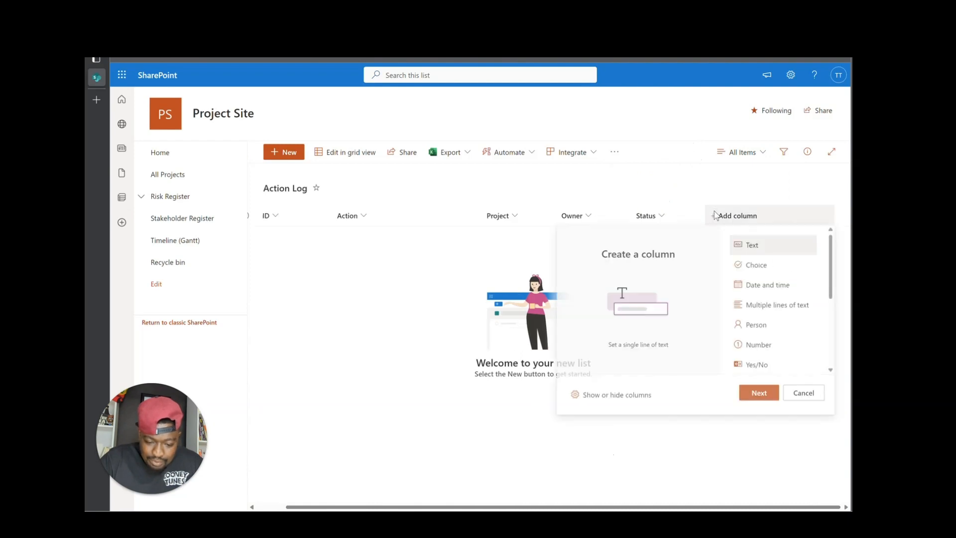
pyautogui.click(758, 292)
pyautogui.click(759, 394)
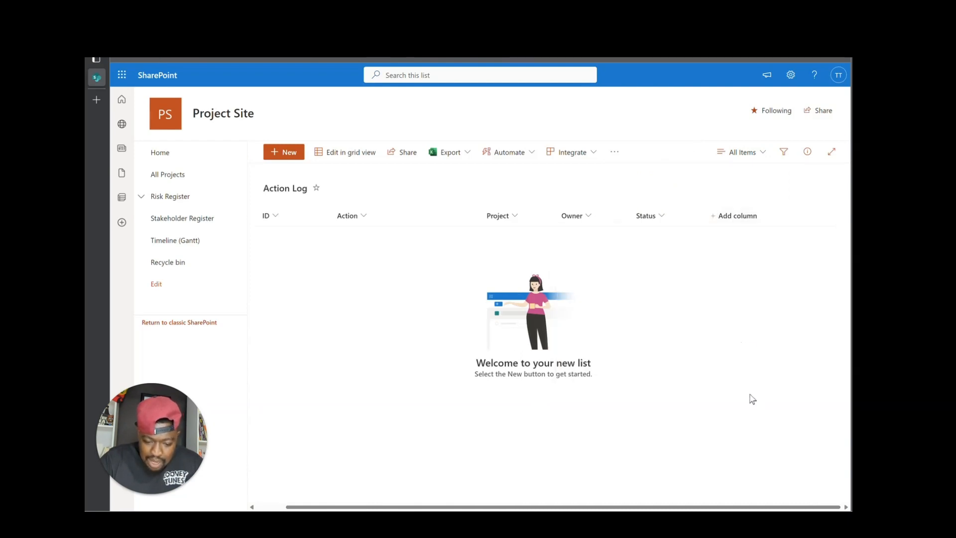
pyautogui.write('Due Da')
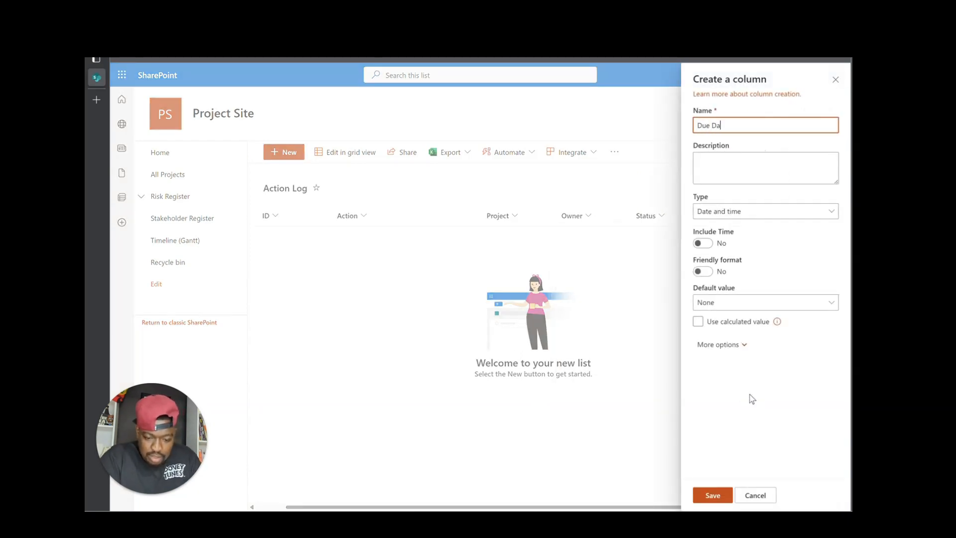
pyautogui.write('te')
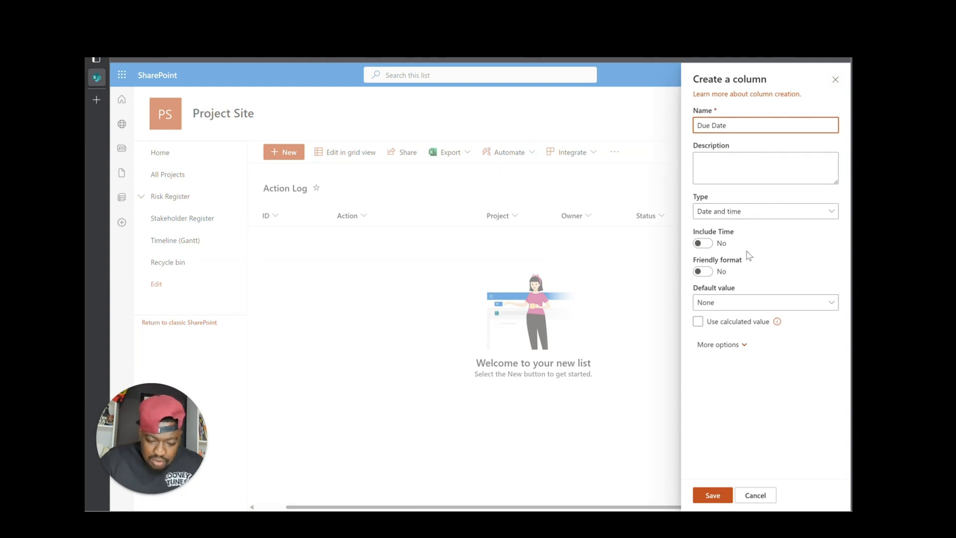
pyautogui.click(718, 324)
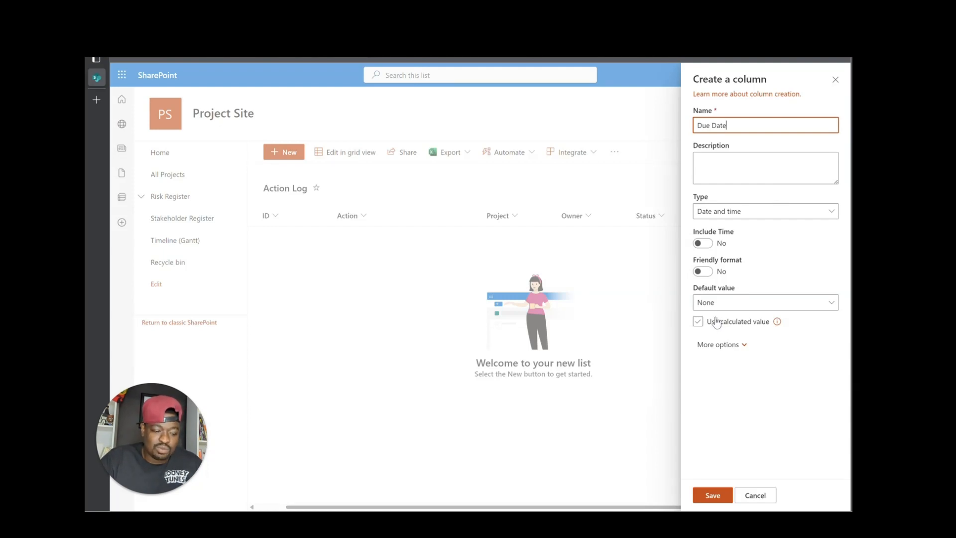
pyautogui.click(717, 321)
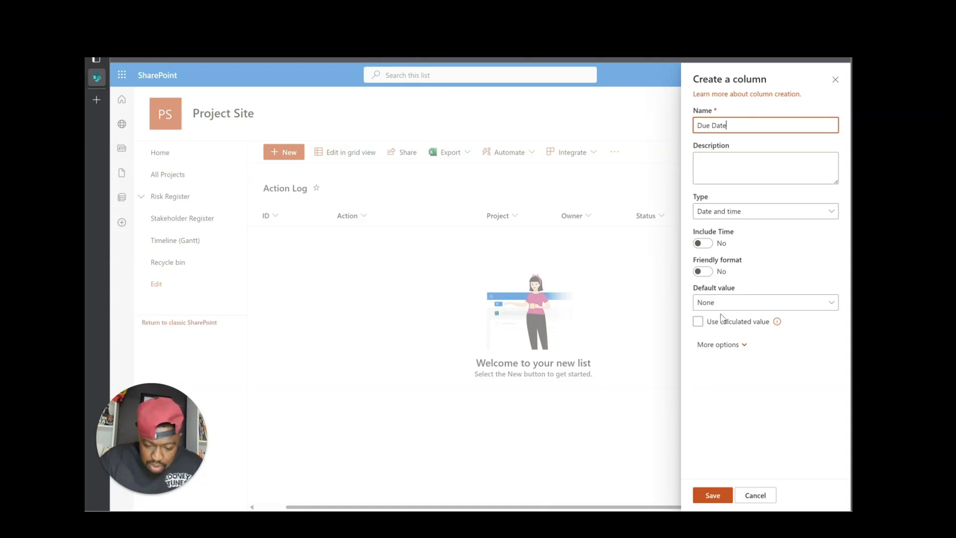
pyautogui.click(743, 303)
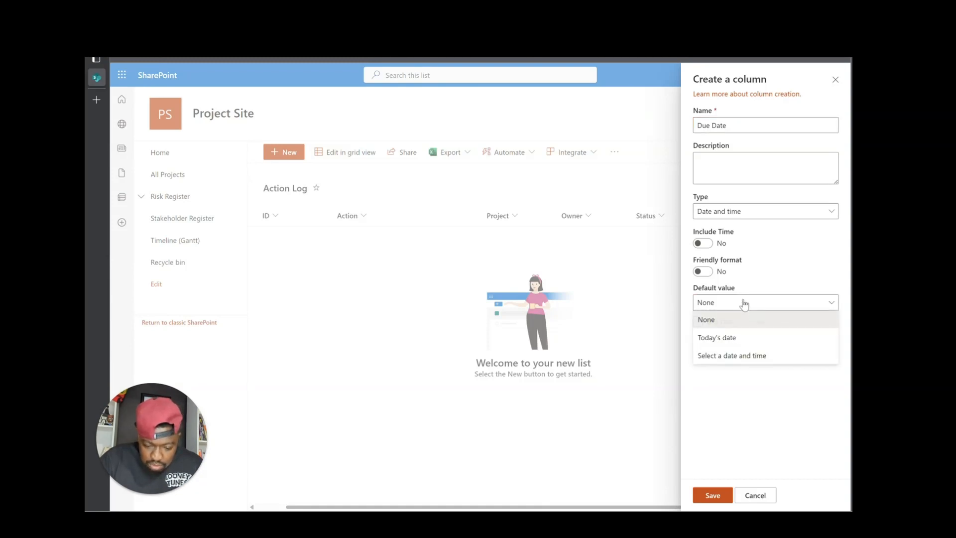
pyautogui.click(725, 390)
# Require the Due Date column to contain information, save it and dismiss the creation progress details
pyautogui.click(725, 345)
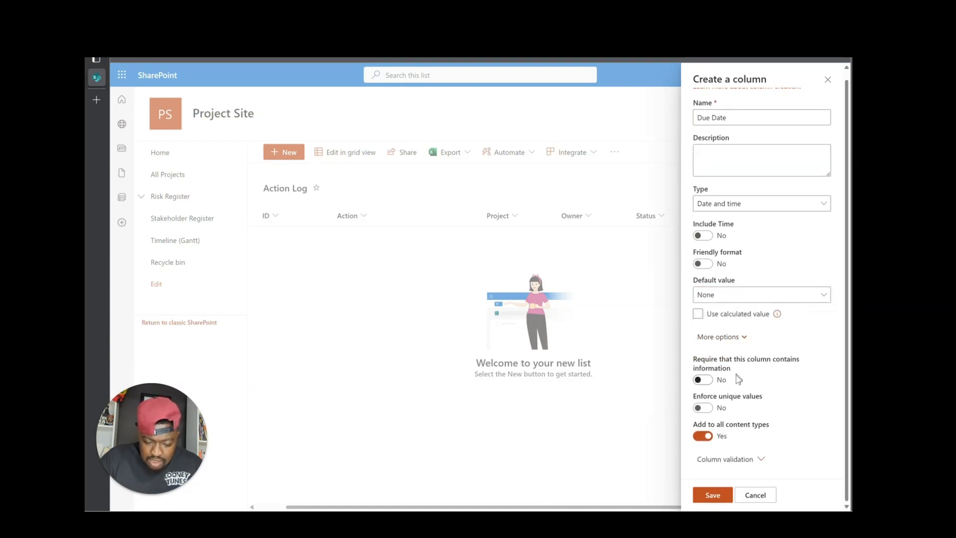
pyautogui.click(704, 380)
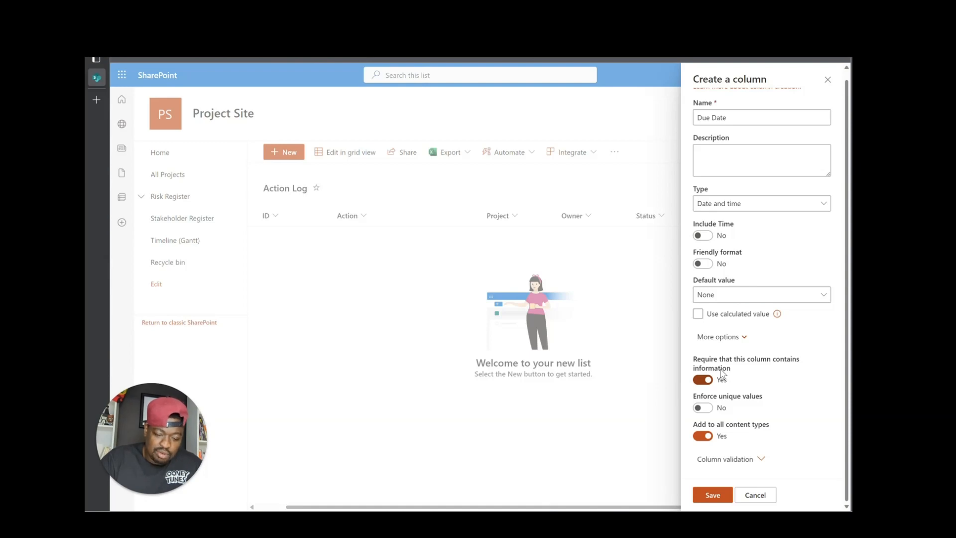
pyautogui.click(711, 494)
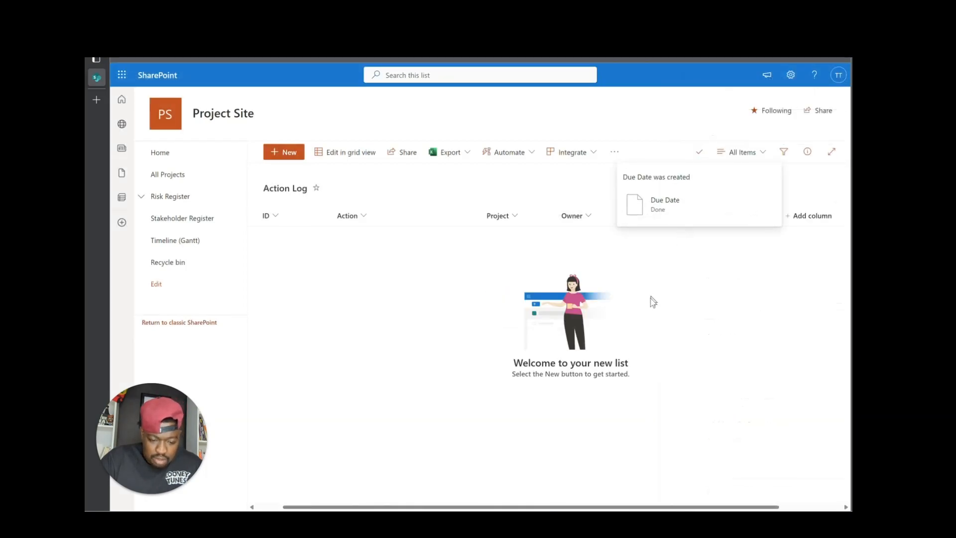
pyautogui.click(700, 152)
pyautogui.click(649, 127)
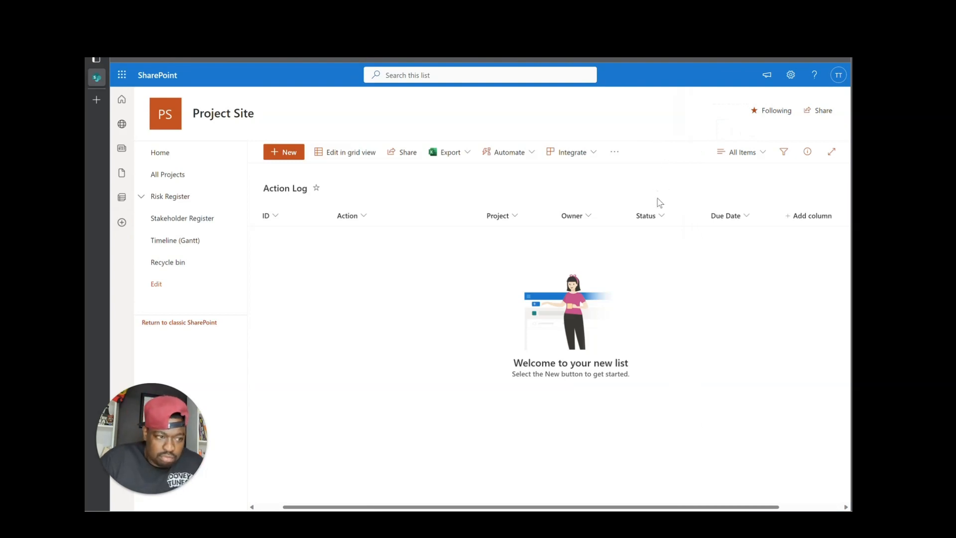
# Add a Multiple lines of text column named Comments to the Action Log list and dismiss the creation progress details
pyautogui.click(800, 216)
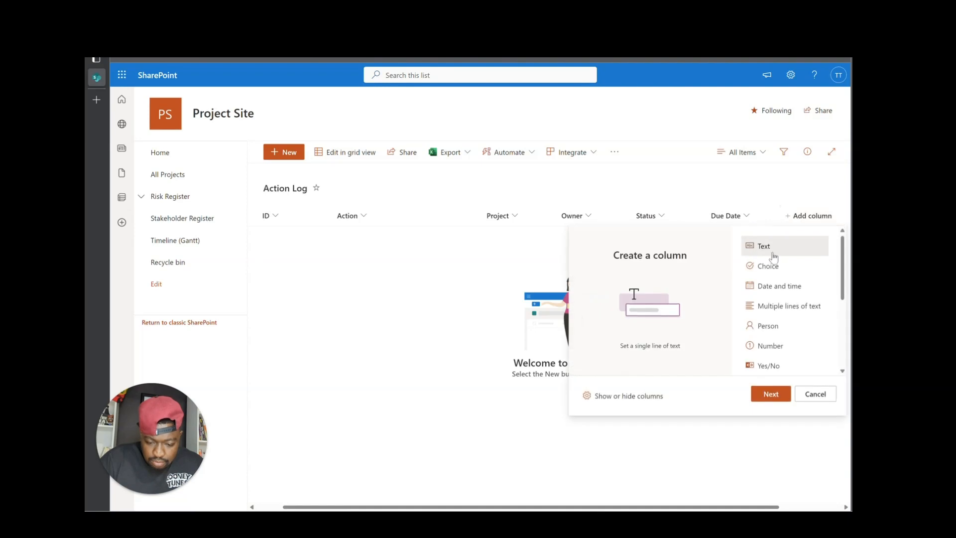
pyautogui.click(769, 305)
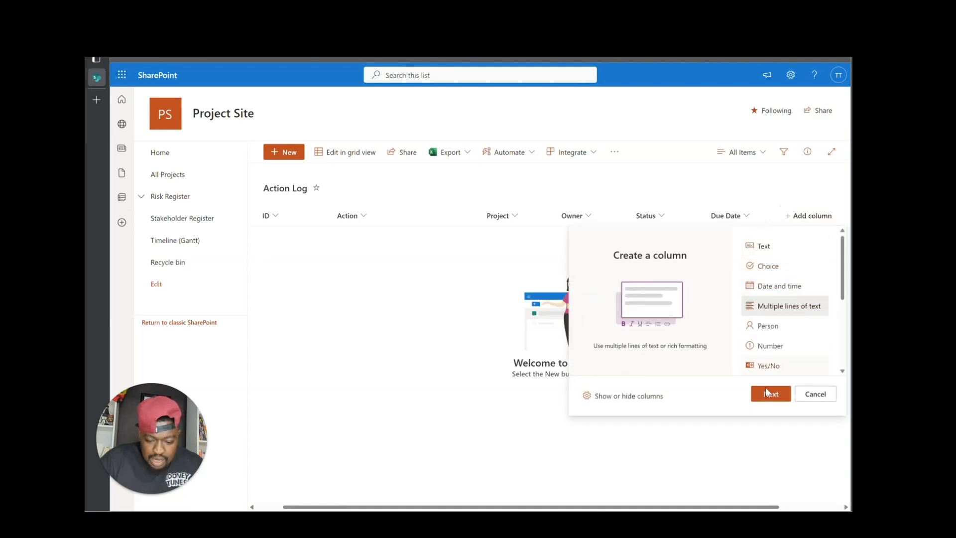
pyautogui.click(767, 391)
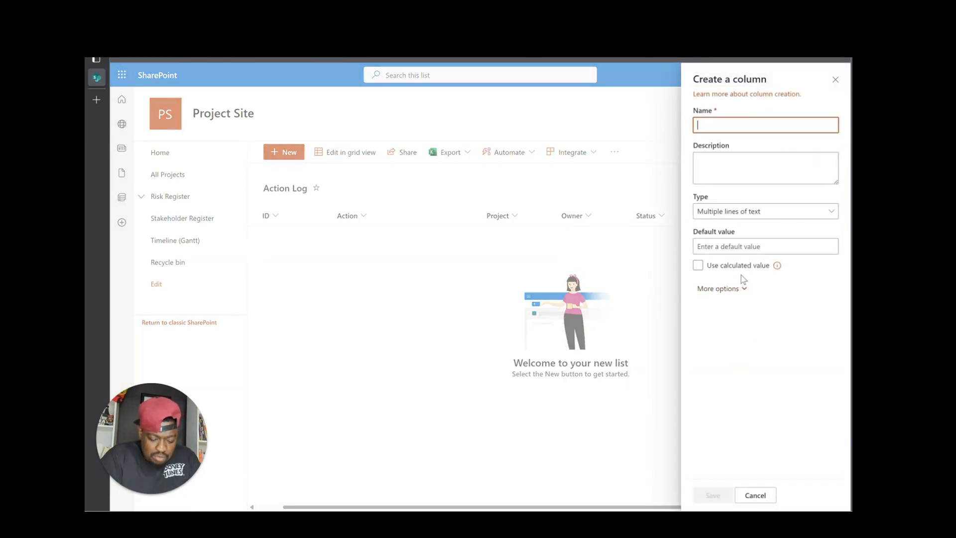
pyautogui.write('Commen')
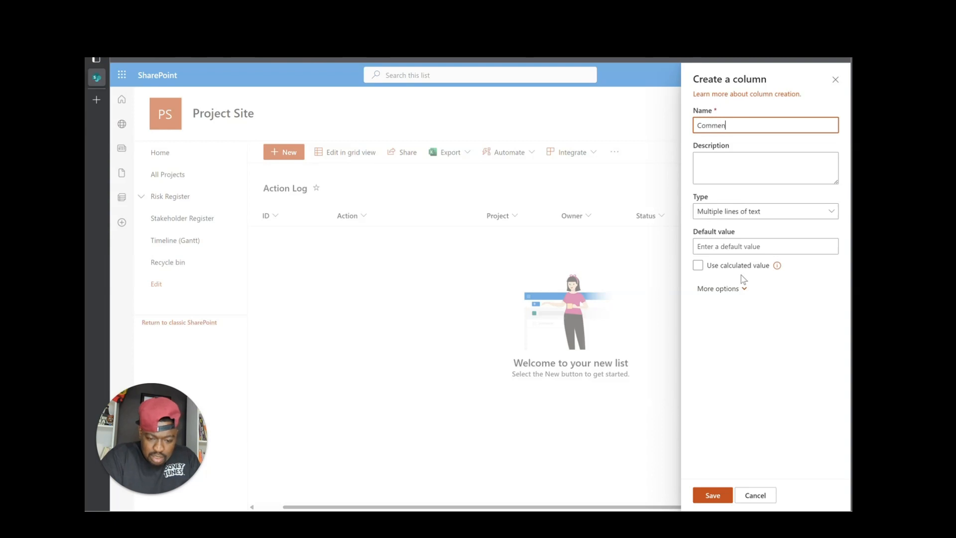
pyautogui.write('ts')
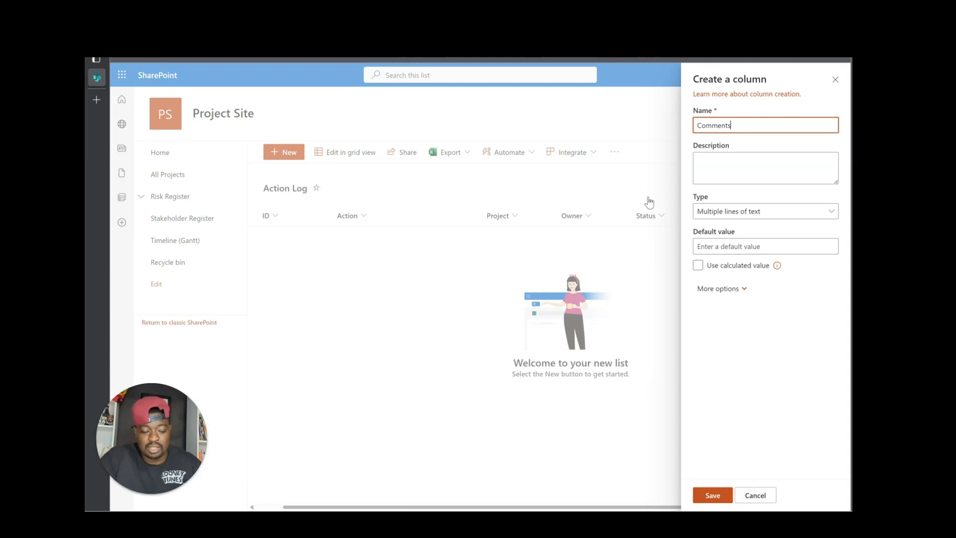
pyautogui.click(713, 496)
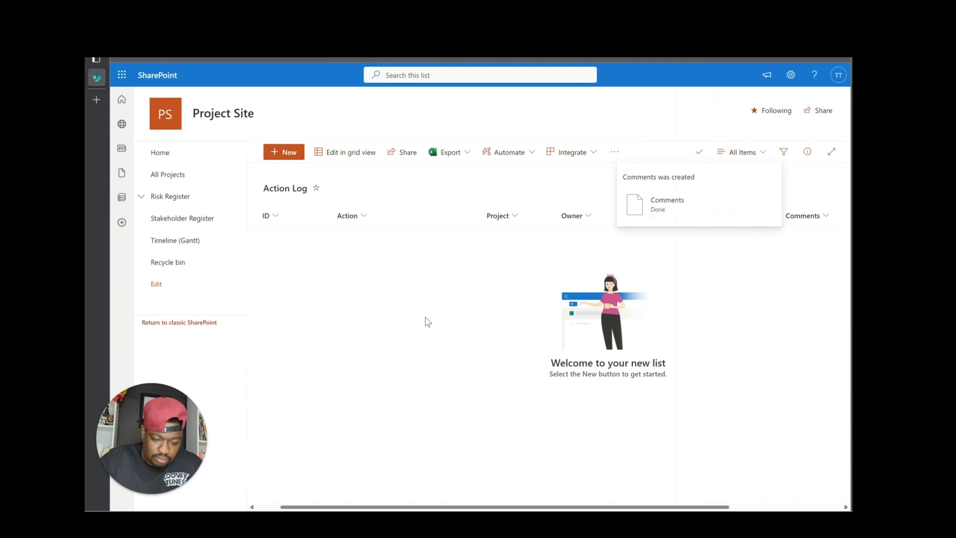
pyautogui.click(691, 158)
pyautogui.click(663, 134)
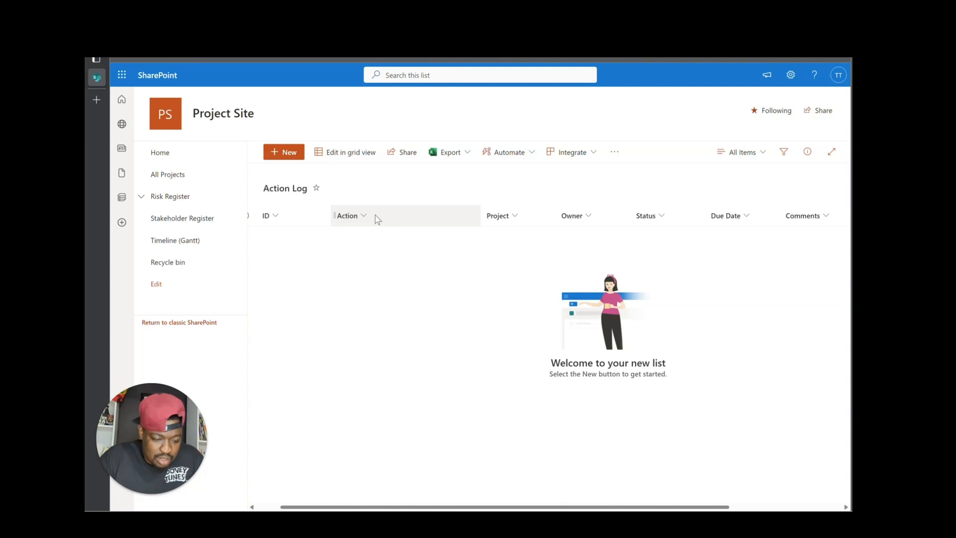
# In grid view, add an Action Log item with the action "Hold a confidential meeting with top lieutenants to discuss Marlo's presence and influence"
pyautogui.click(336, 152)
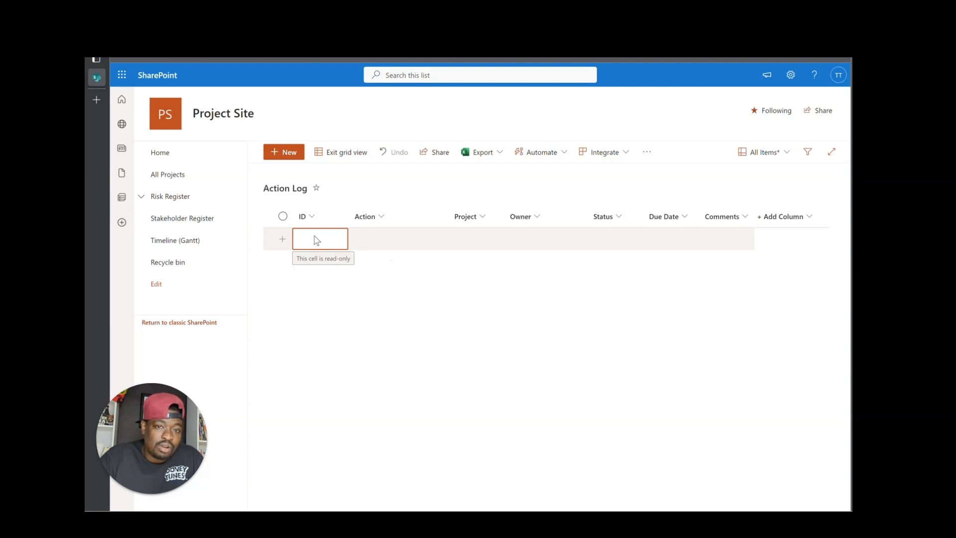
pyautogui.click(391, 241)
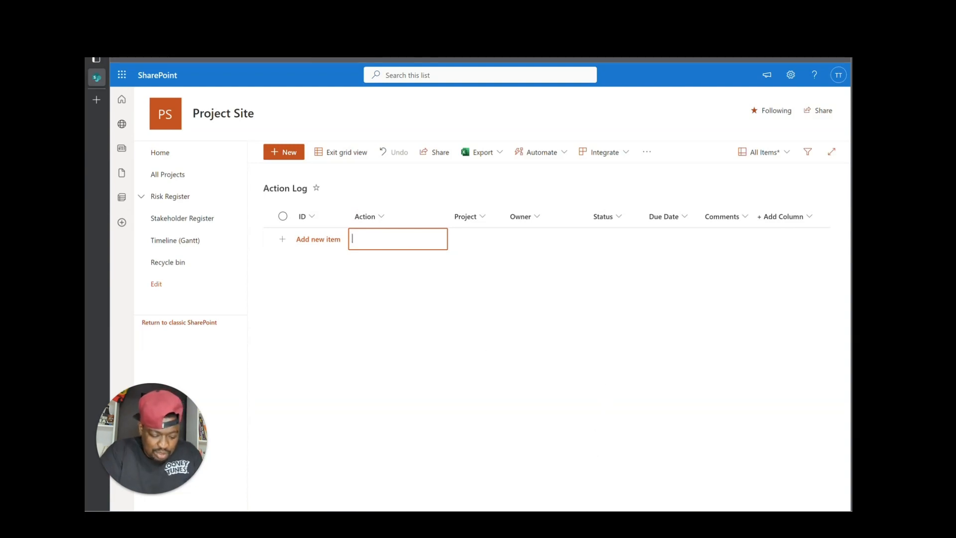
pyautogui.write('Hold a')
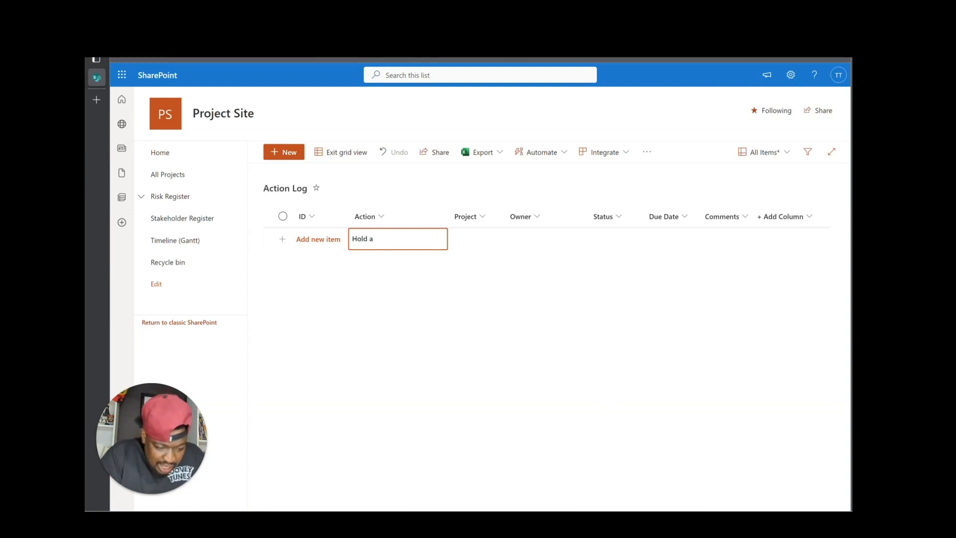
pyautogui.write(' confidential')
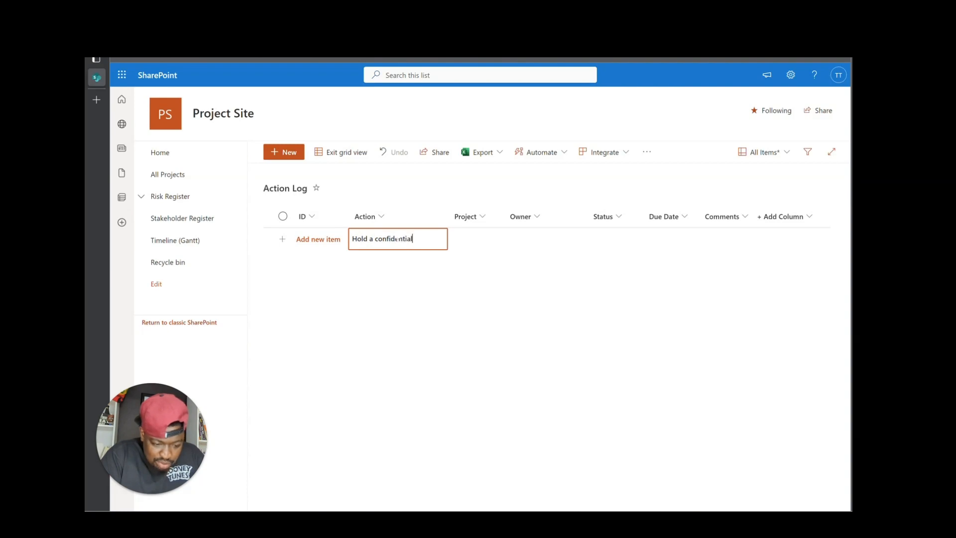
pyautogui.write(' meeting with')
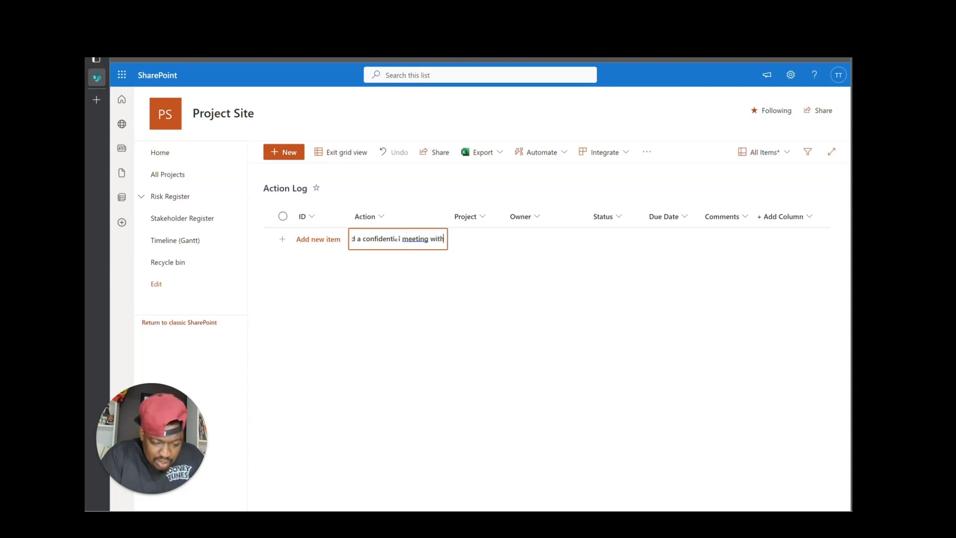
pyautogui.write(' top ')
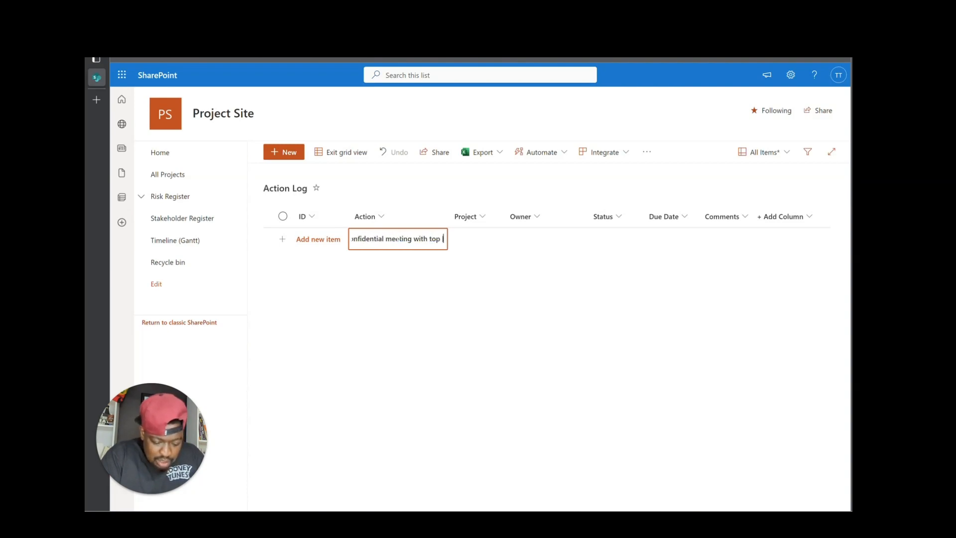
pyautogui.write('lie')
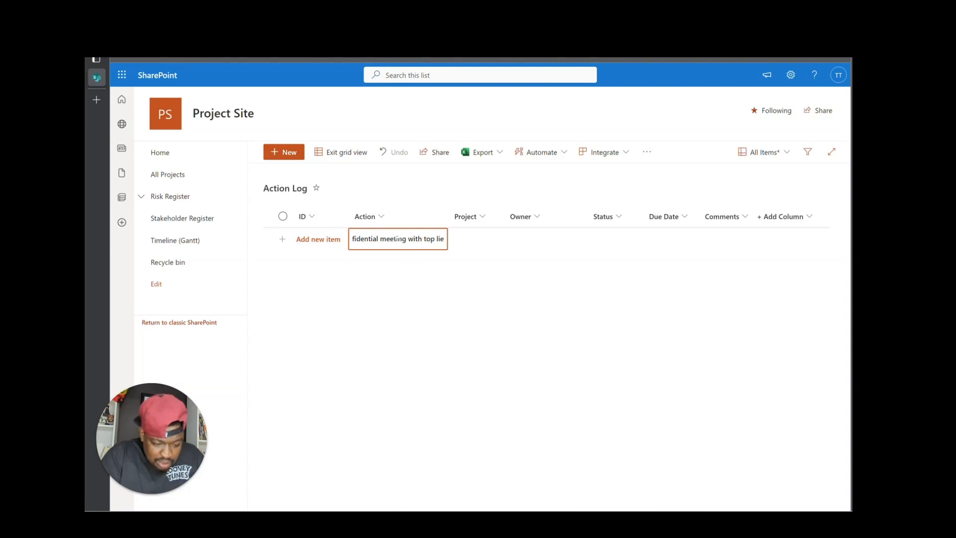
pyautogui.write('uten')
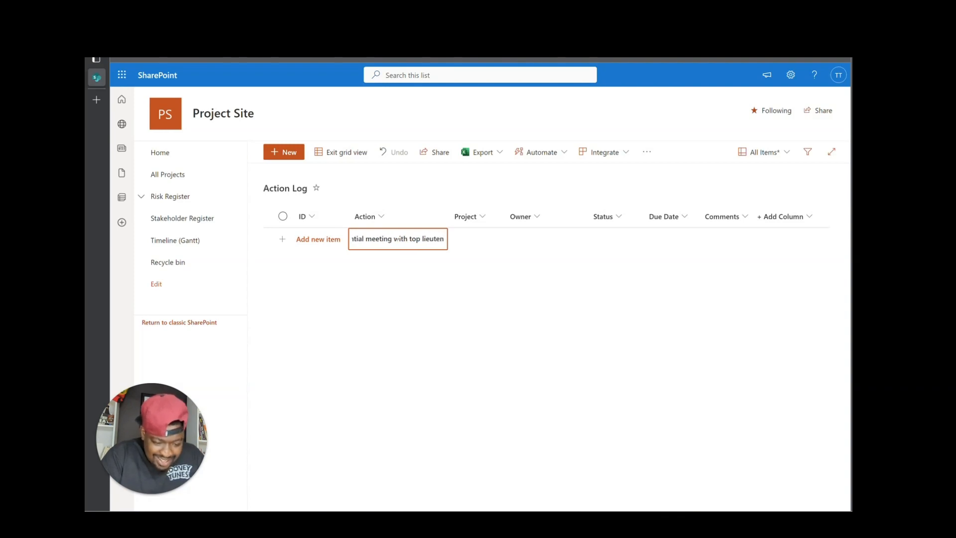
pyautogui.write('ants')
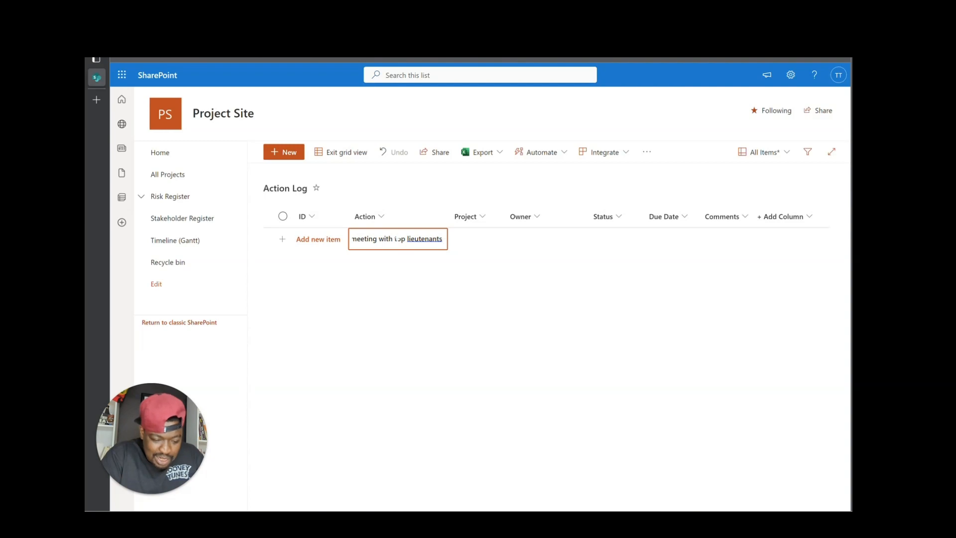
pyautogui.write(' to dis')
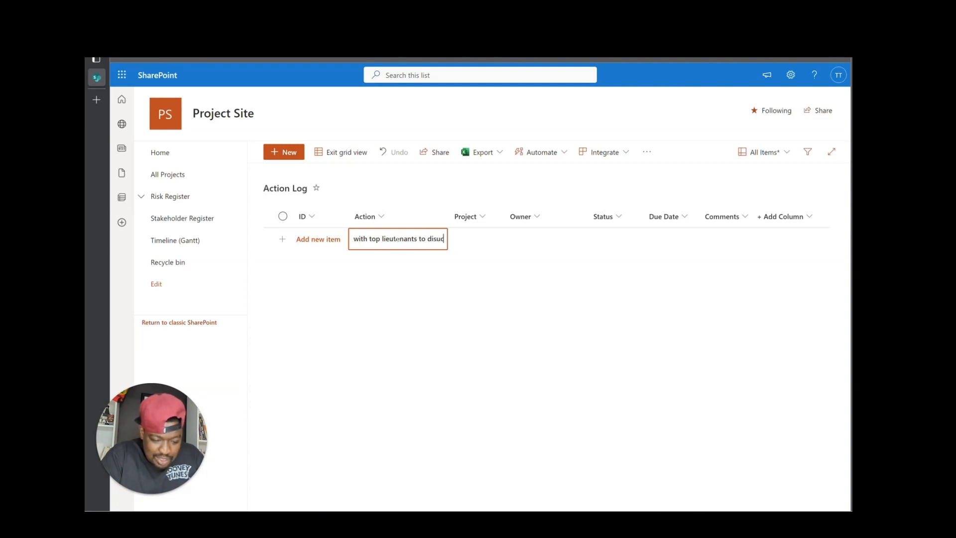
pyautogui.write('cuss ma')
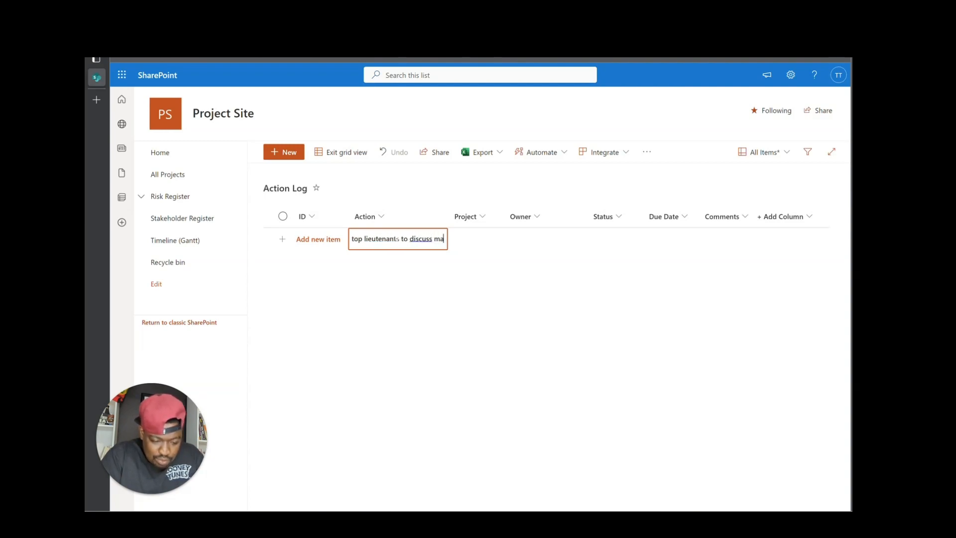
pyautogui.write('rl')
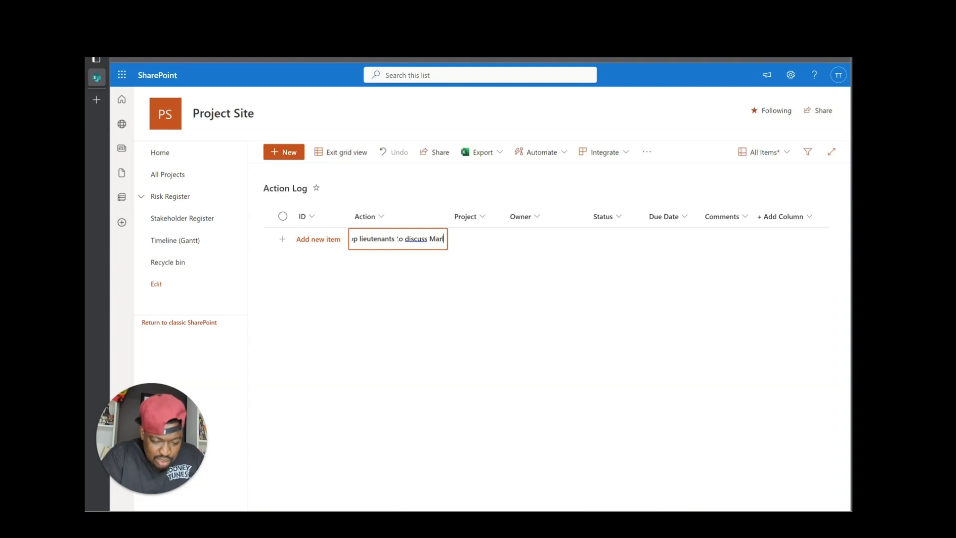
pyautogui.write("o's p")
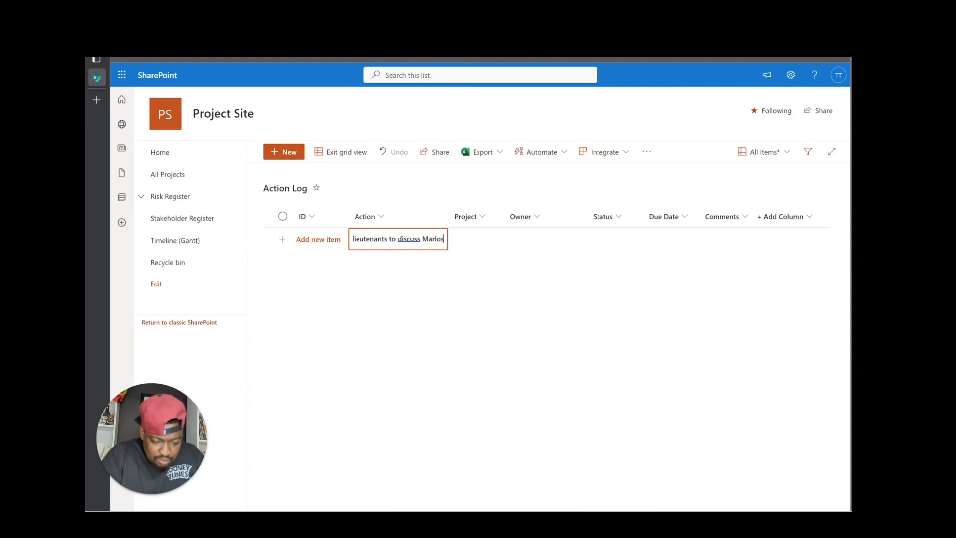
pyautogui.write('resen')
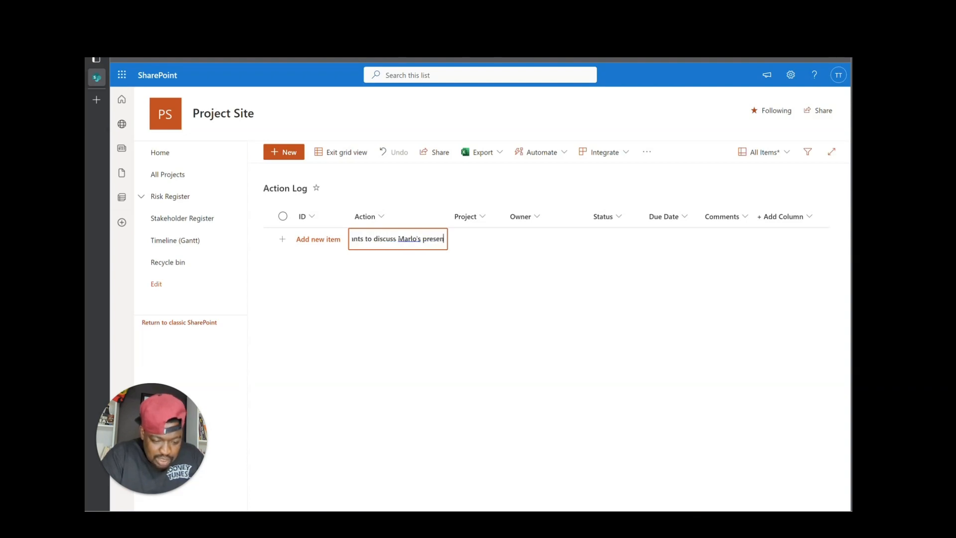
pyautogui.write('ce and influe')
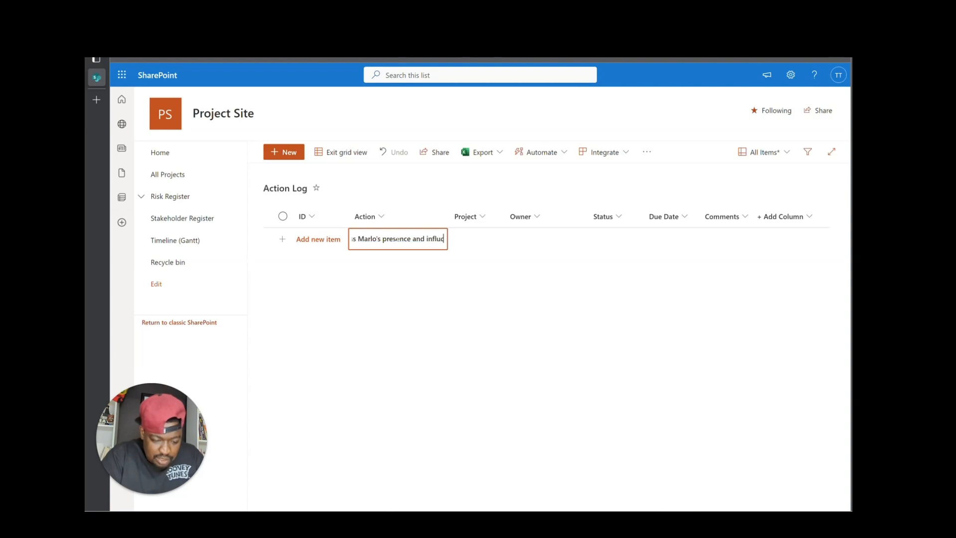
pyautogui.write('nce')
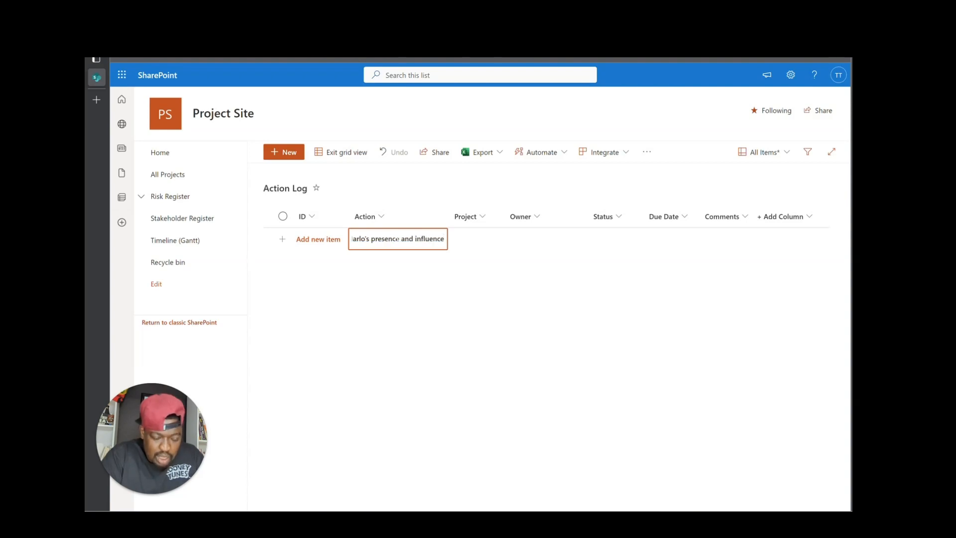
pyautogui.press('Return')
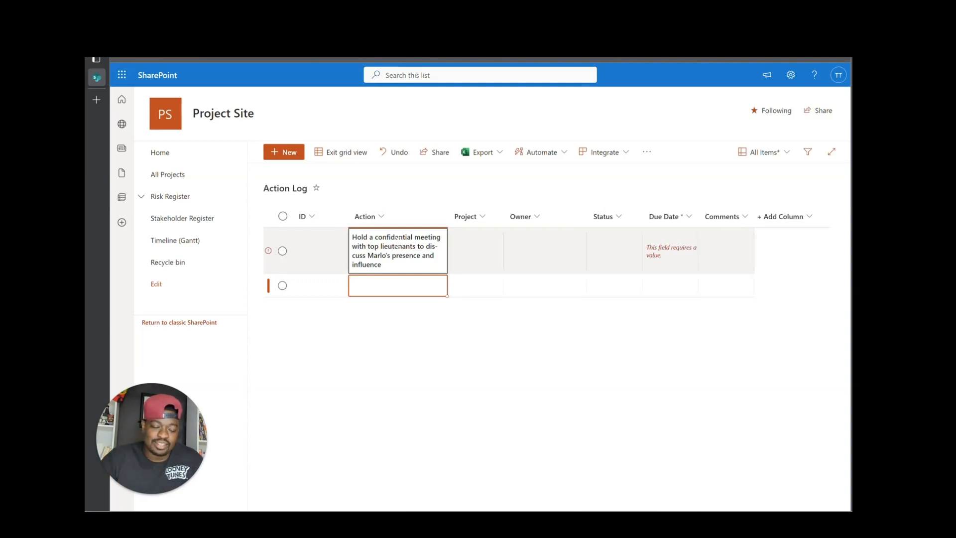
# Link the new action item to the Eliminate Marlo project and assign the site member as its owner
pyautogui.click(471, 258)
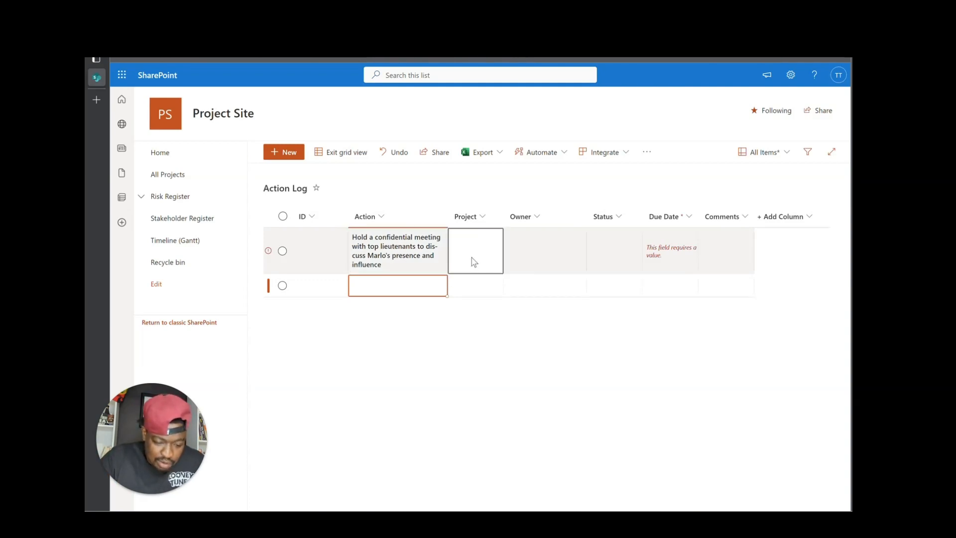
pyautogui.click(469, 254)
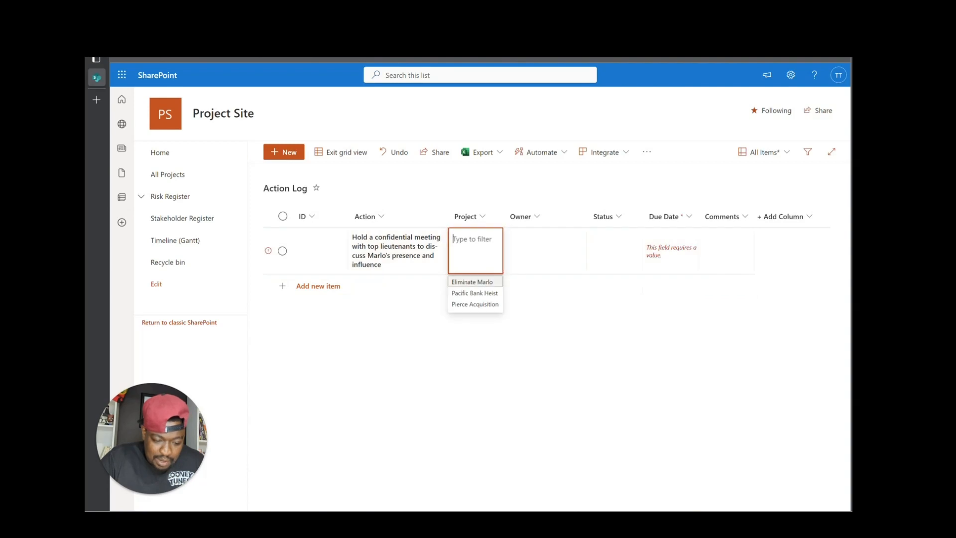
pyautogui.click(472, 282)
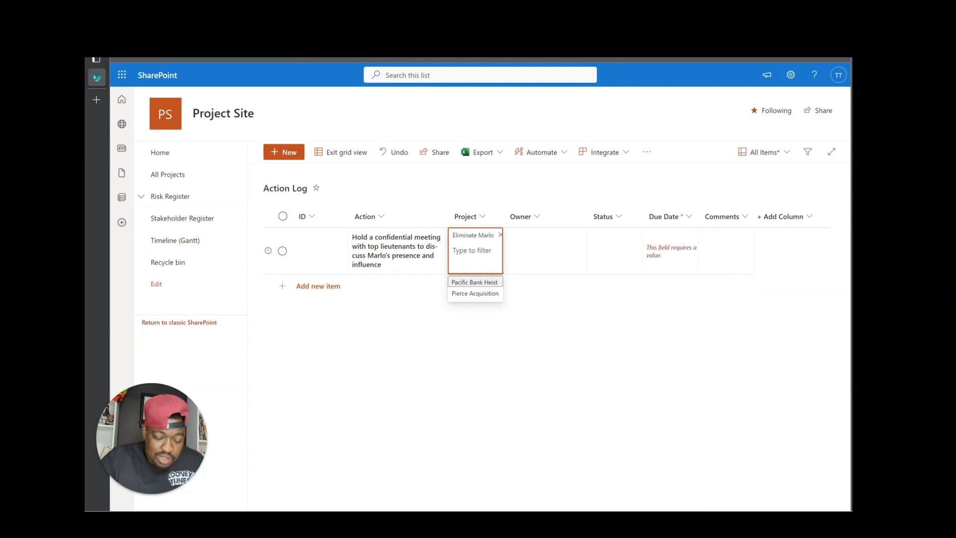
pyautogui.click(537, 259)
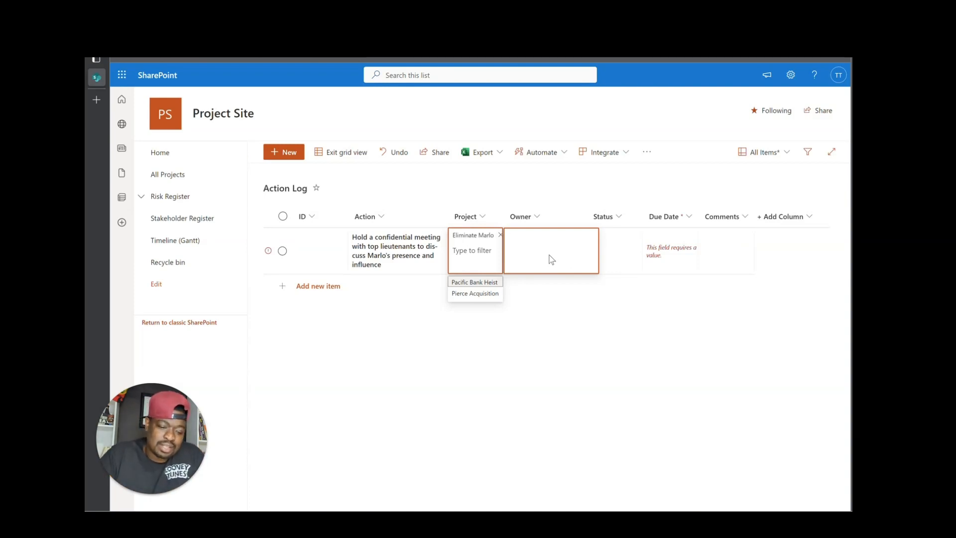
pyautogui.write('therman')
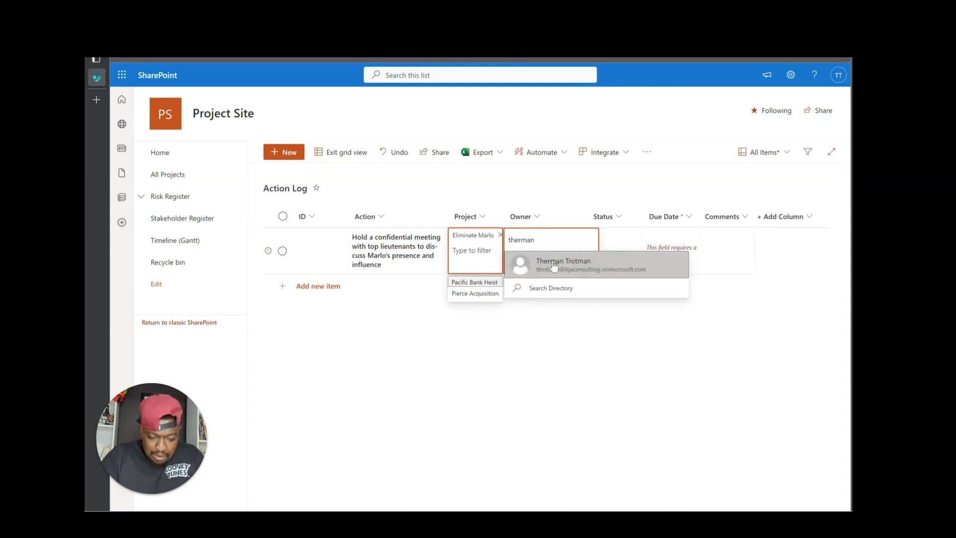
pyautogui.click(550, 261)
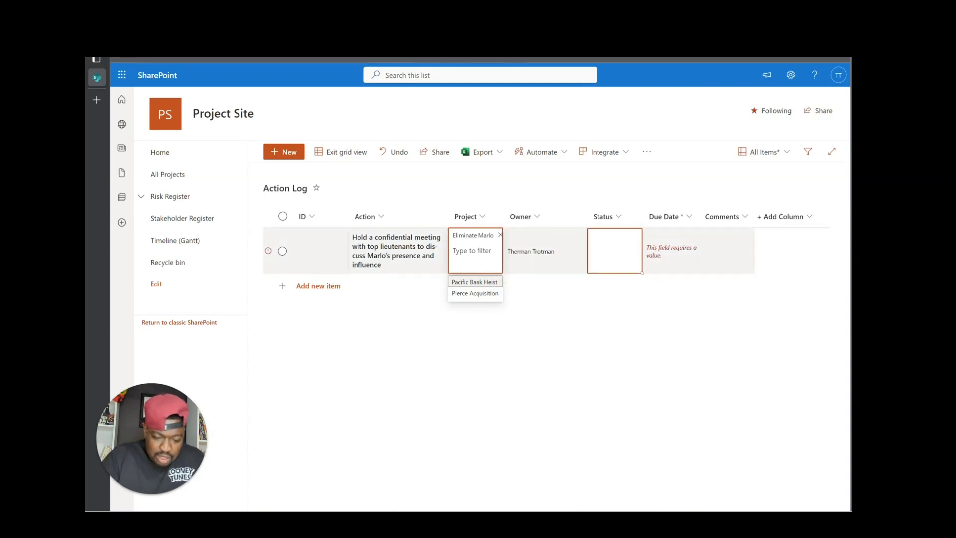
# Check the status choices offered for the action item and set its due date to June 16, 2023
pyautogui.click(622, 264)
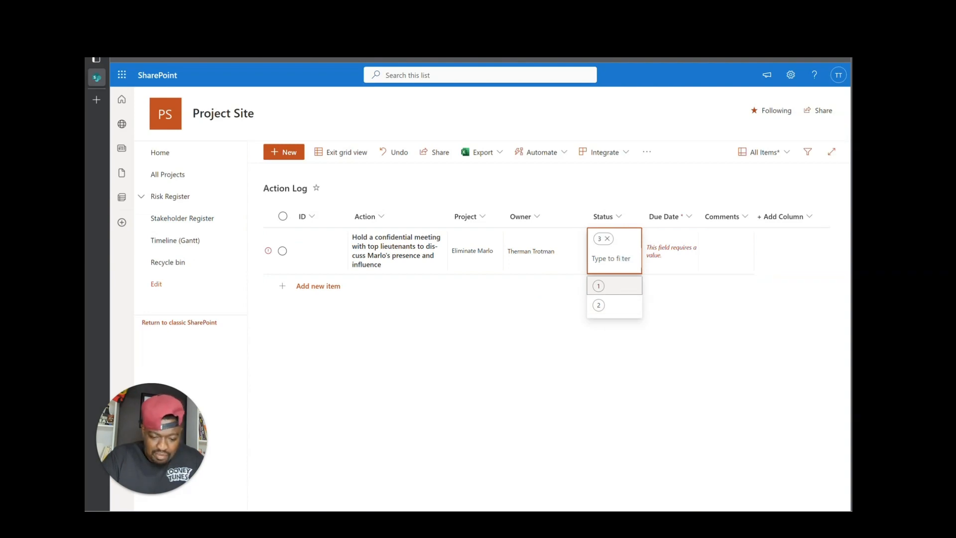
pyautogui.click(670, 254)
pyautogui.click(670, 254)
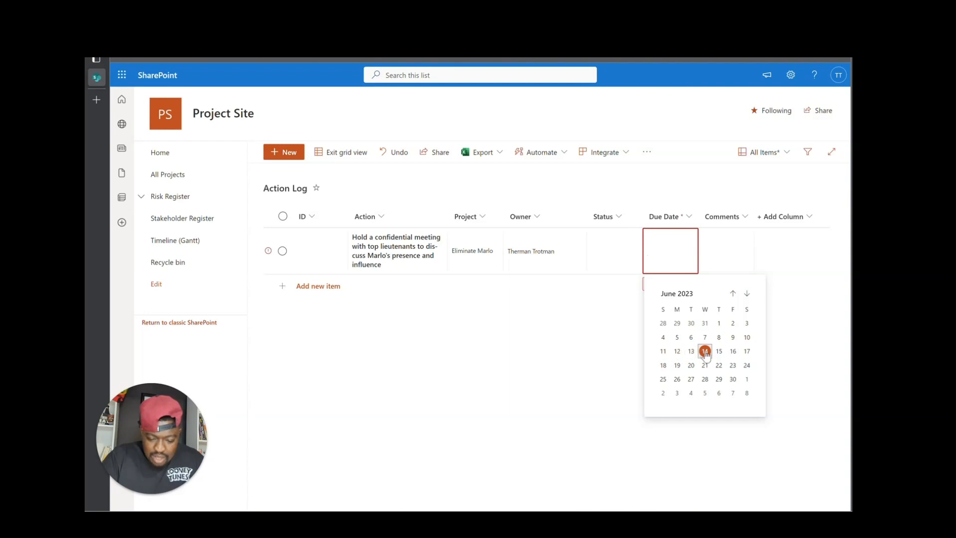
pyautogui.click(734, 352)
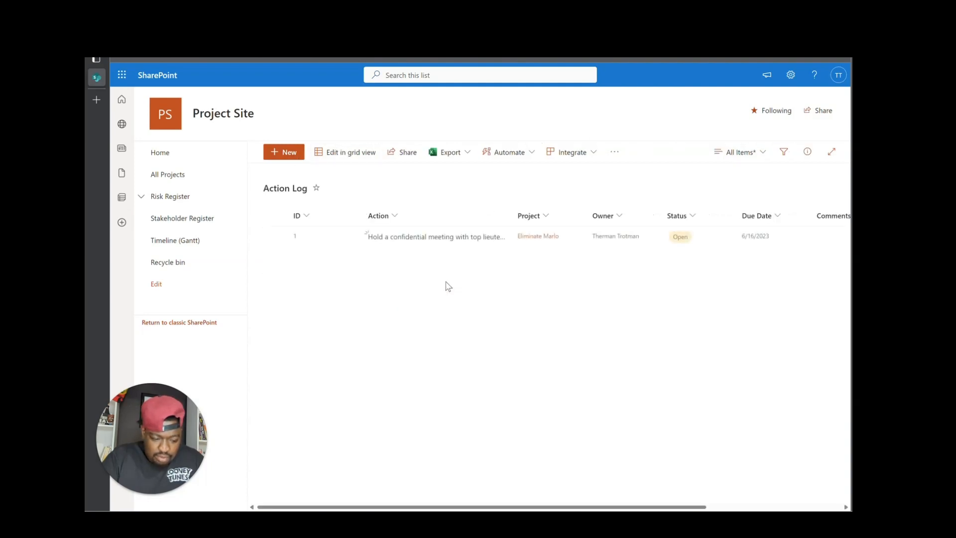
# Review the Status column's choices and default value in its column settings, then close them without saving
pyautogui.click(689, 217)
pyautogui.moveTo(712, 313)
pyautogui.click(760, 308)
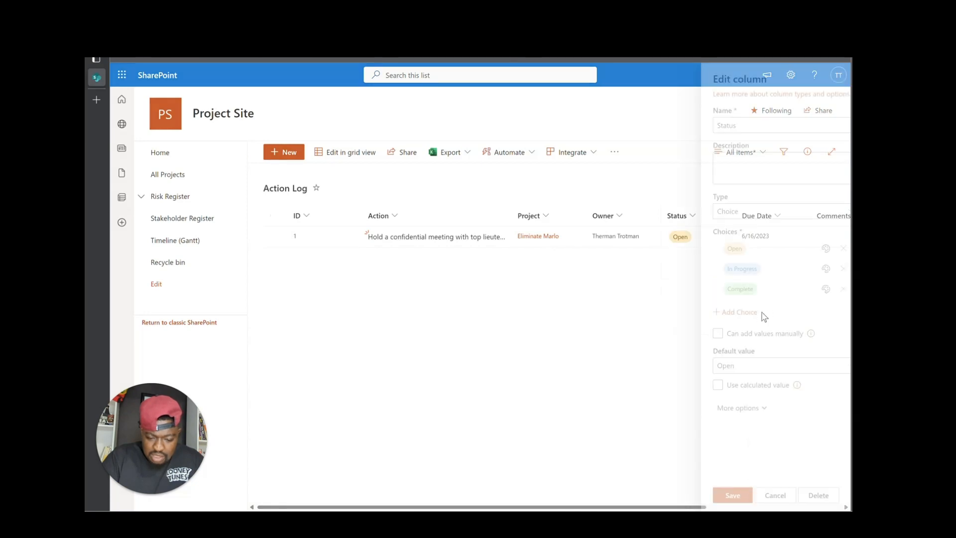
pyautogui.click(762, 496)
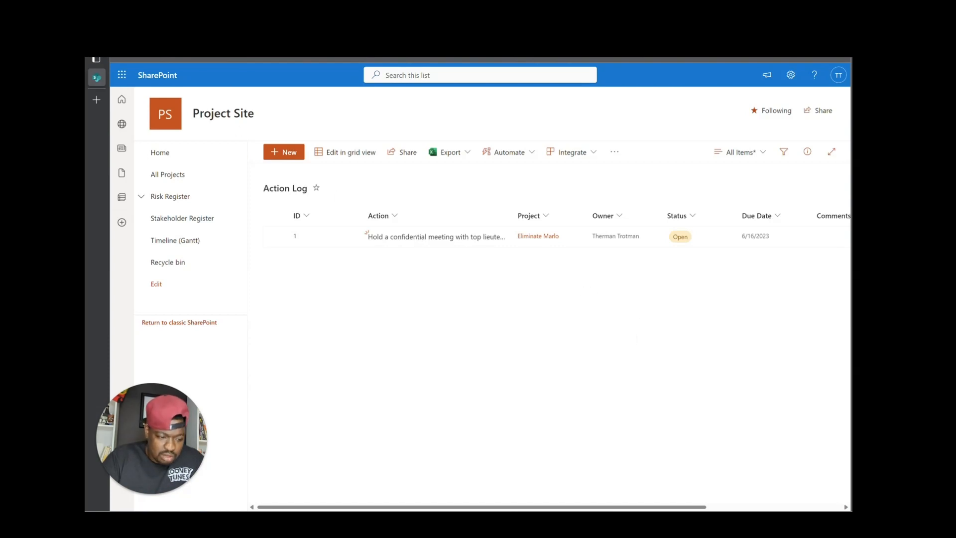
# Reload the Action Log and check the status choices offered for the first item in grid view, then exit grid view
pyautogui.press('F5')
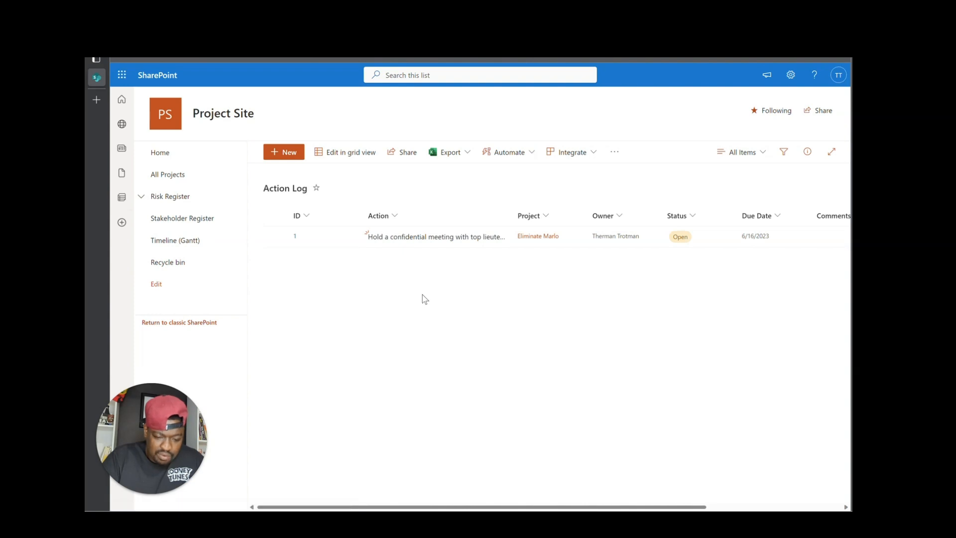
pyautogui.click(344, 151)
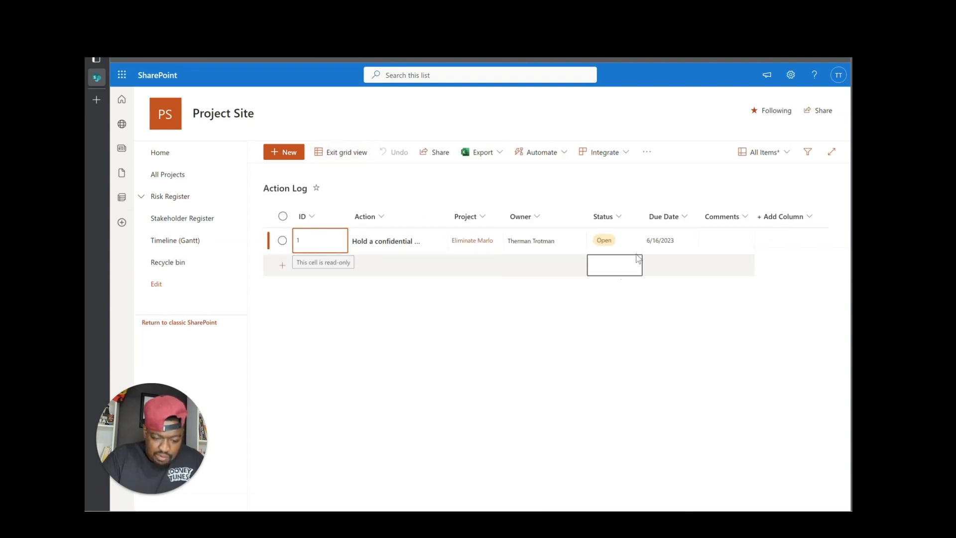
pyautogui.click(637, 247)
pyautogui.click(637, 249)
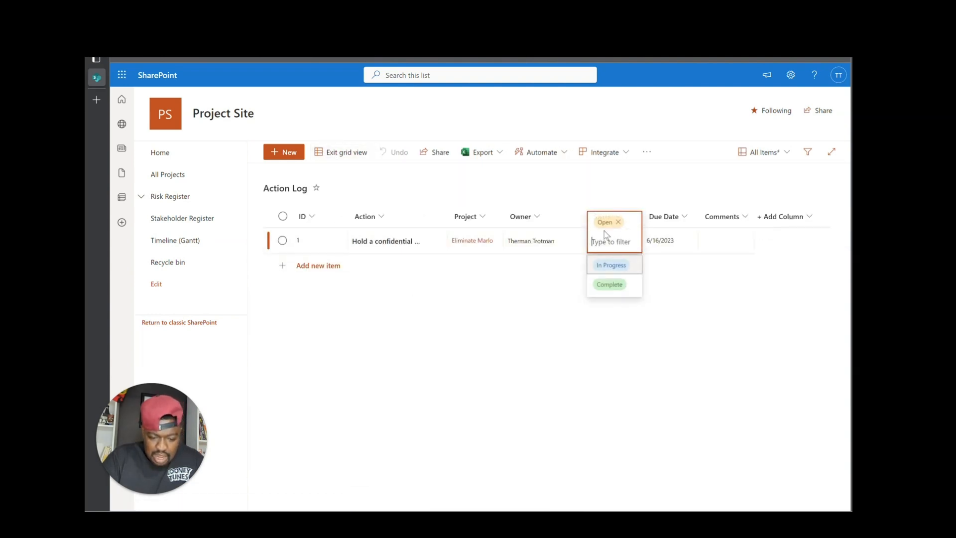
pyautogui.click(474, 301)
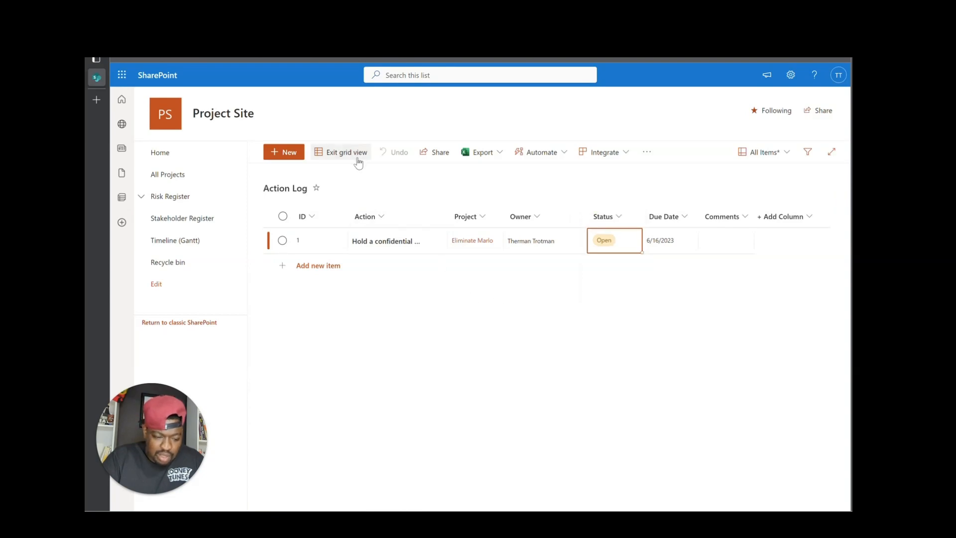
pyautogui.click(344, 152)
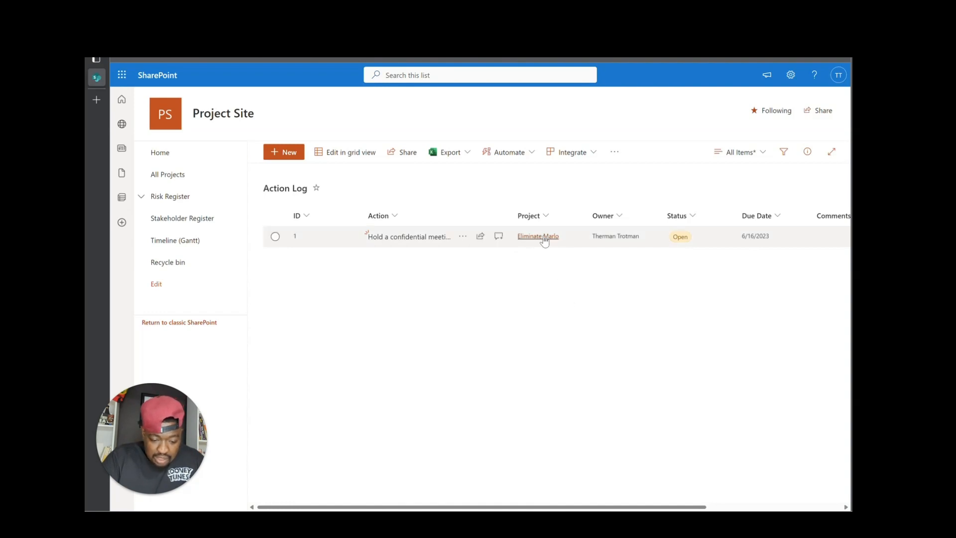
# Widen the Action column and open the linked Eliminate Marlo project record from the first item
pyautogui.moveTo(513, 214); pyautogui.dragTo(569, 214)
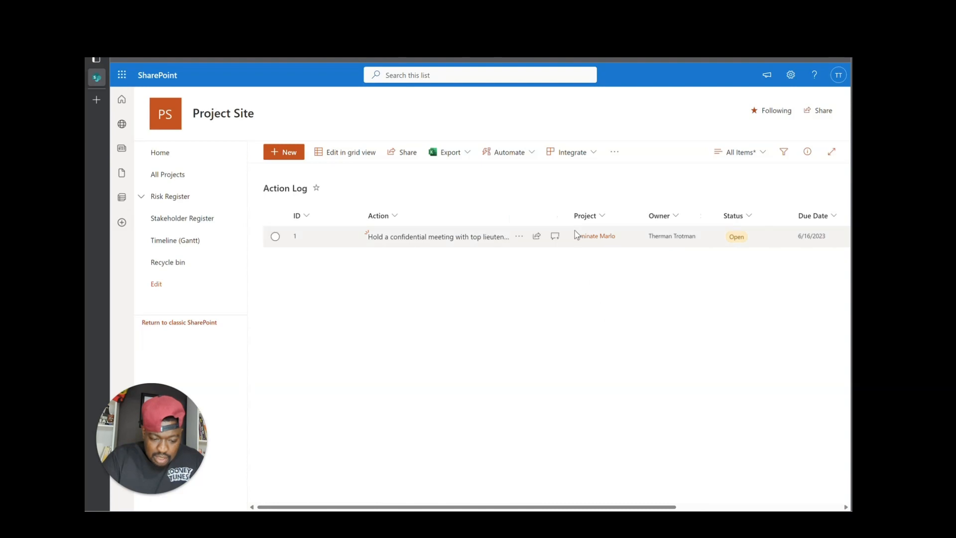
pyautogui.click(593, 236)
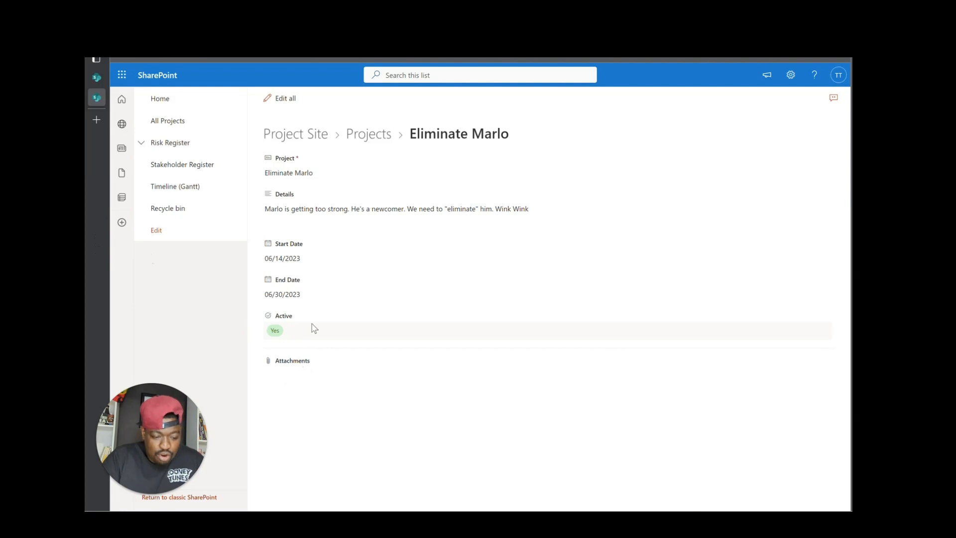
# Close the linked project record and check the Action Log in grid view, then exit grid view
pyautogui.middleClick(100, 97)
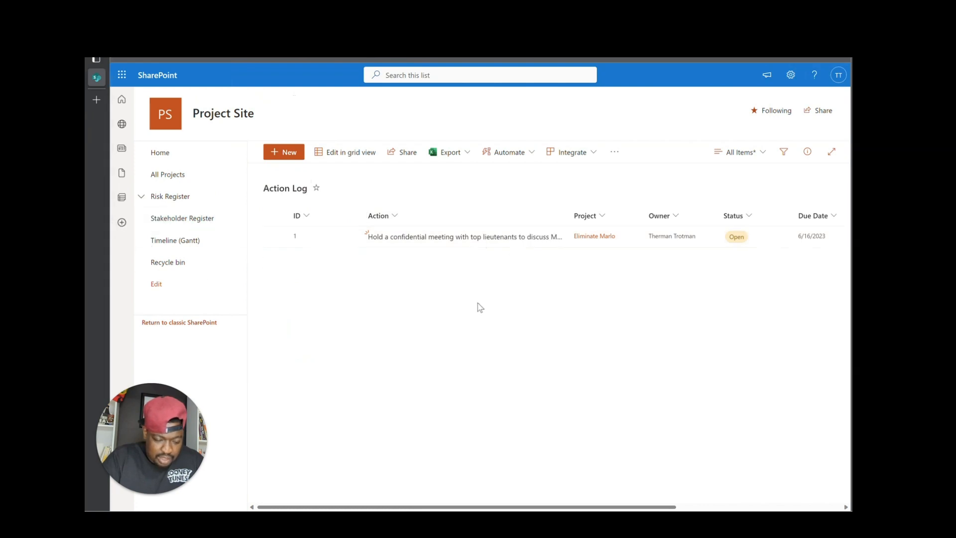
pyautogui.click(347, 161)
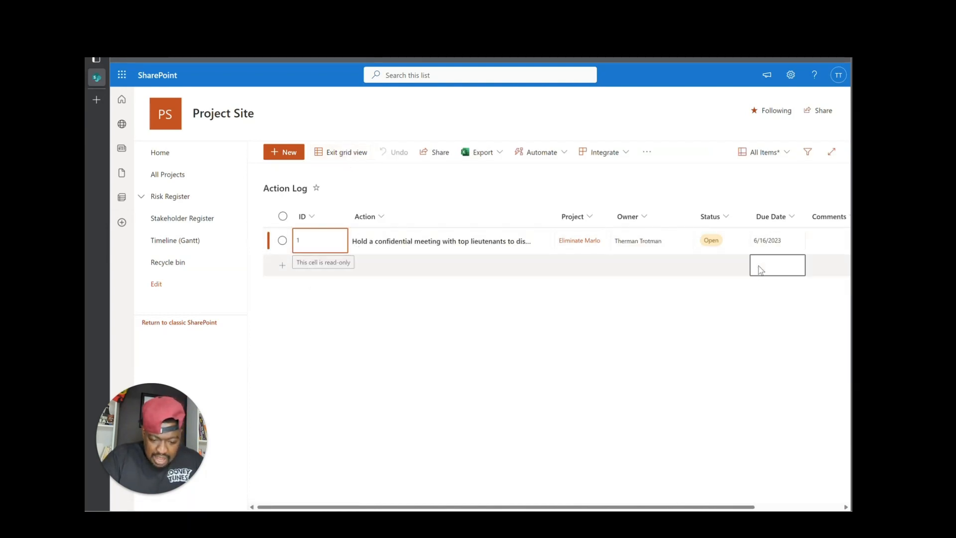
pyautogui.click(333, 160)
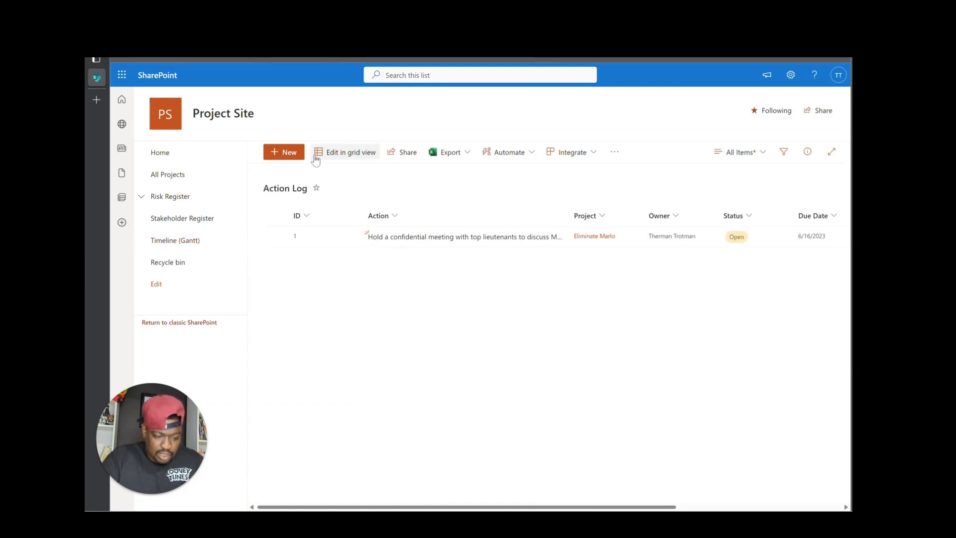
# Create a new Action Log item with the action "Conduct a detailed analysis of Marlo's network"
pyautogui.click(291, 154)
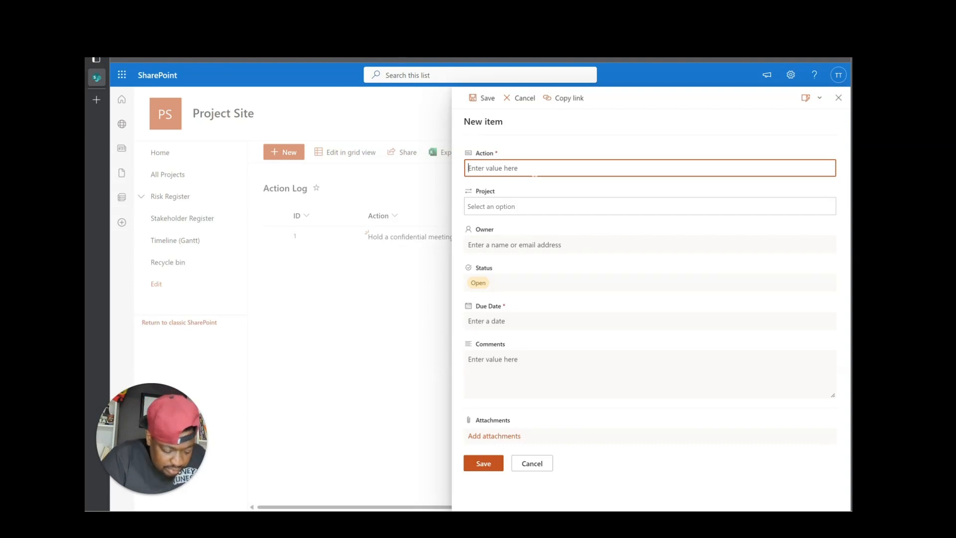
pyautogui.write('Conduct a')
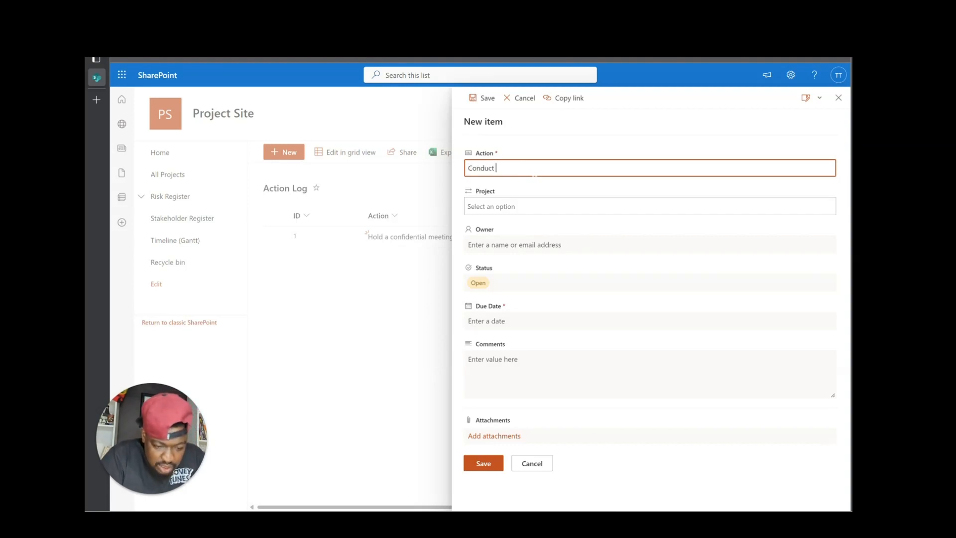
pyautogui.write('ed ')
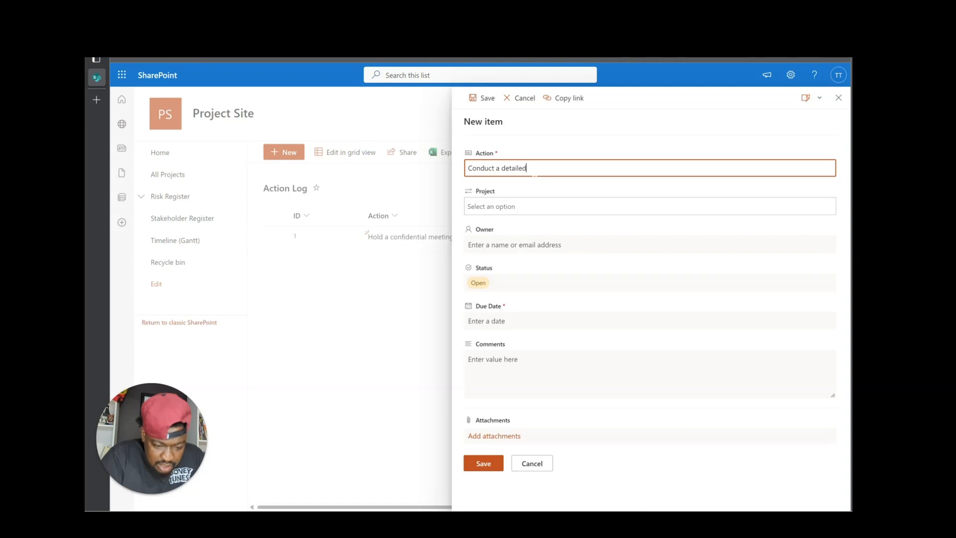
pyautogui.write('an alylys')
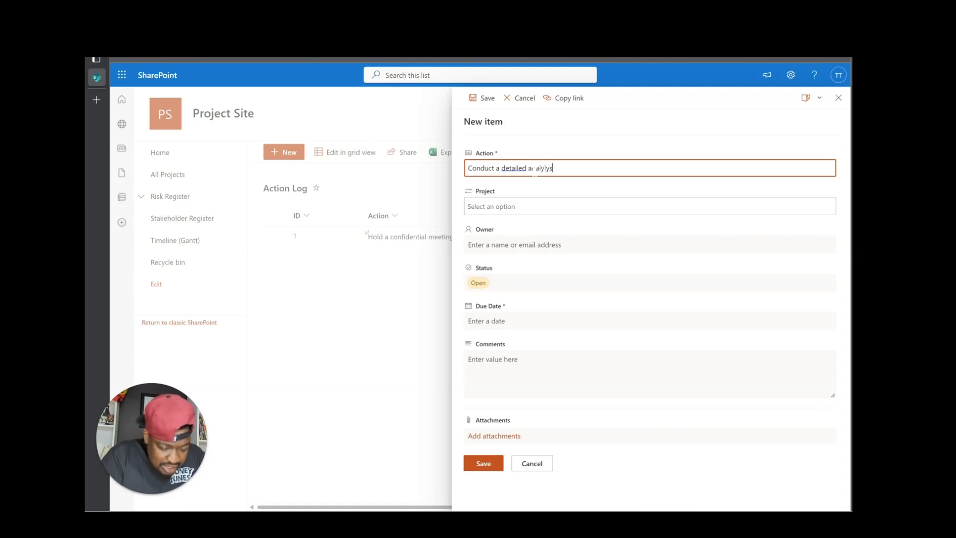
pyautogui.write('t')
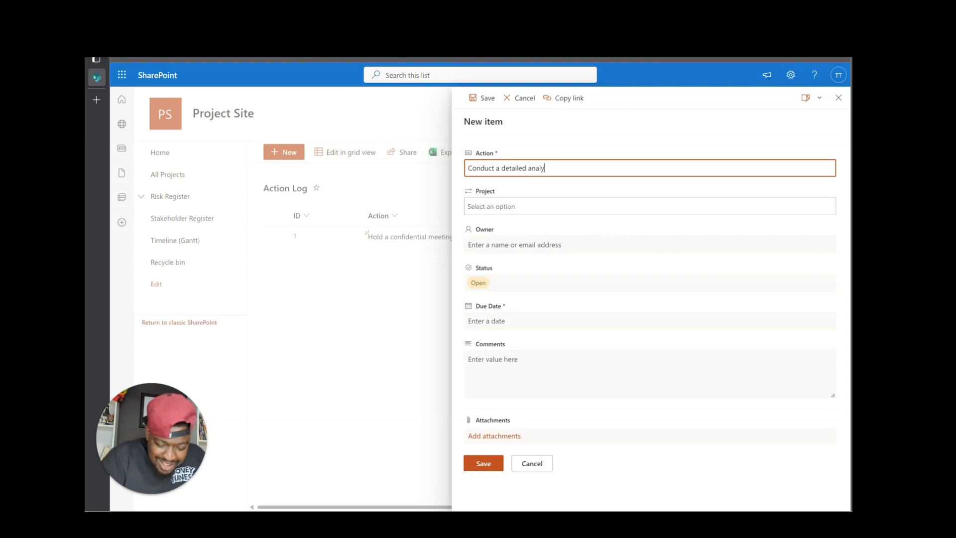
pyautogui.write(' of Mar')
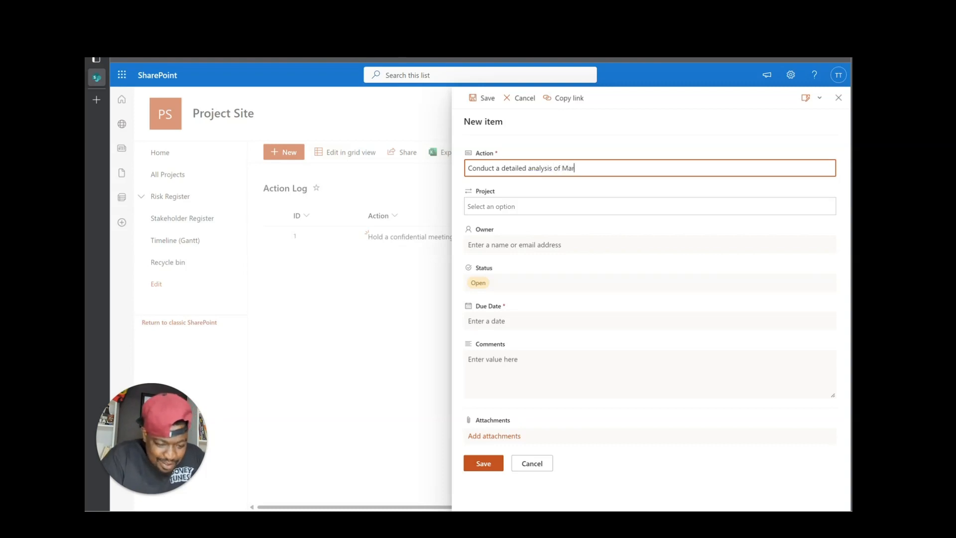
pyautogui.write("lo's network")
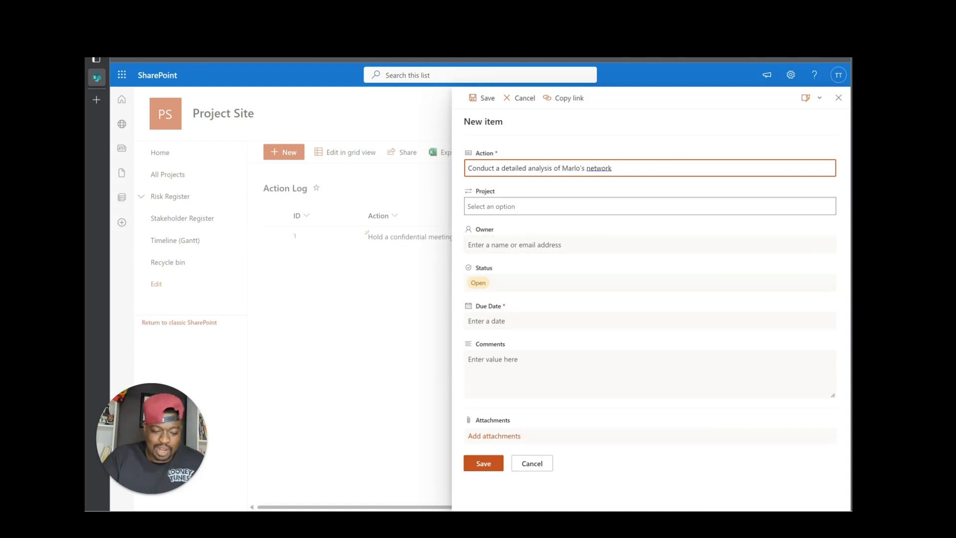
# Link the new item to the Eliminate Marlo project and assign a colleague from the directory as its owner
pyautogui.click(513, 206)
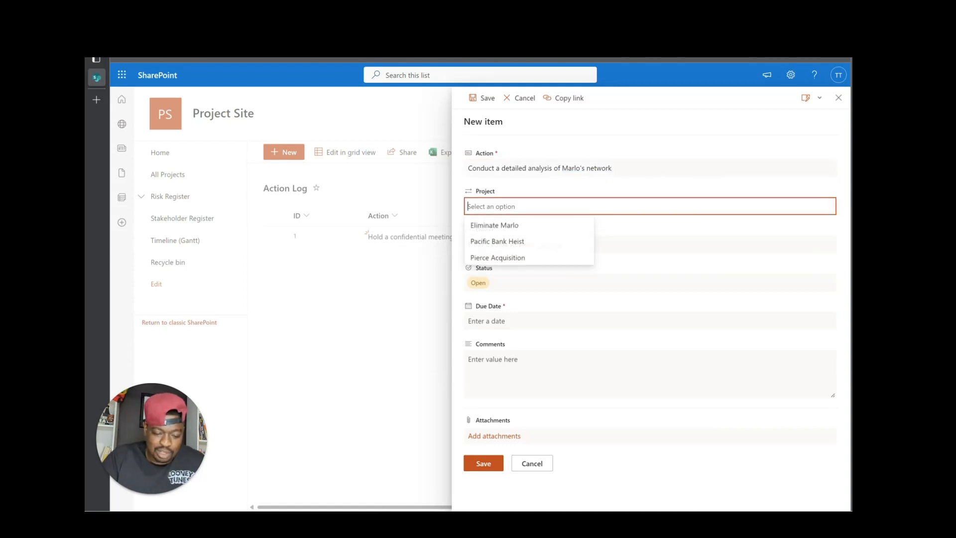
pyautogui.click(512, 227)
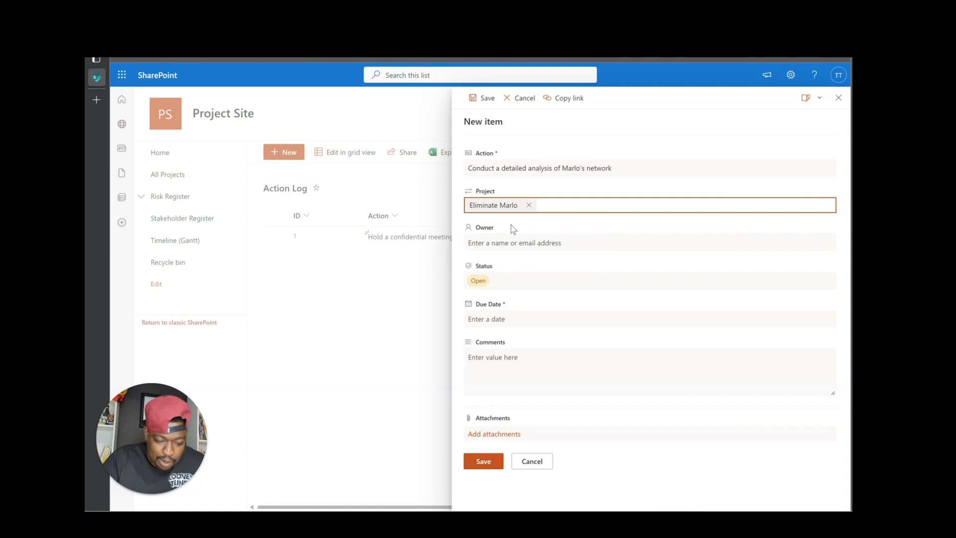
pyautogui.click(510, 242)
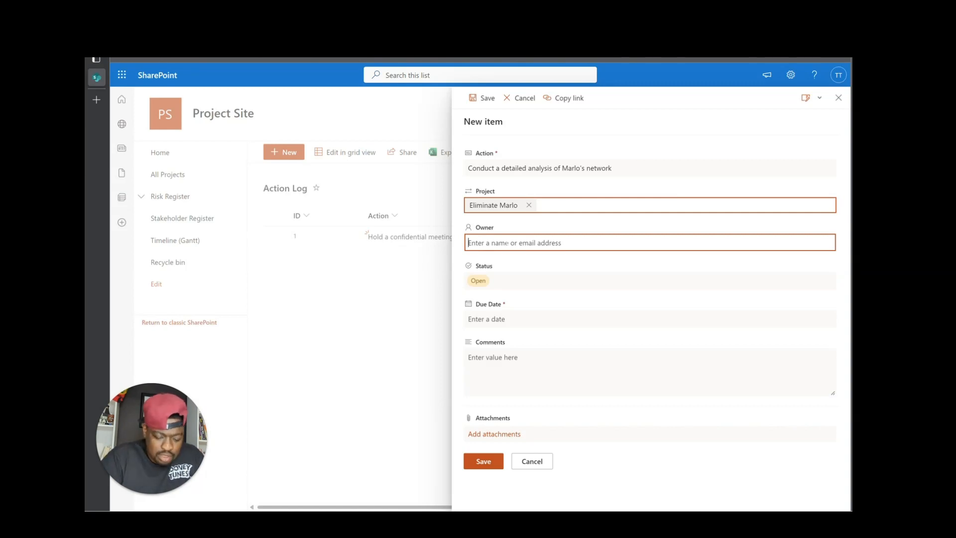
pyautogui.write('tayy')
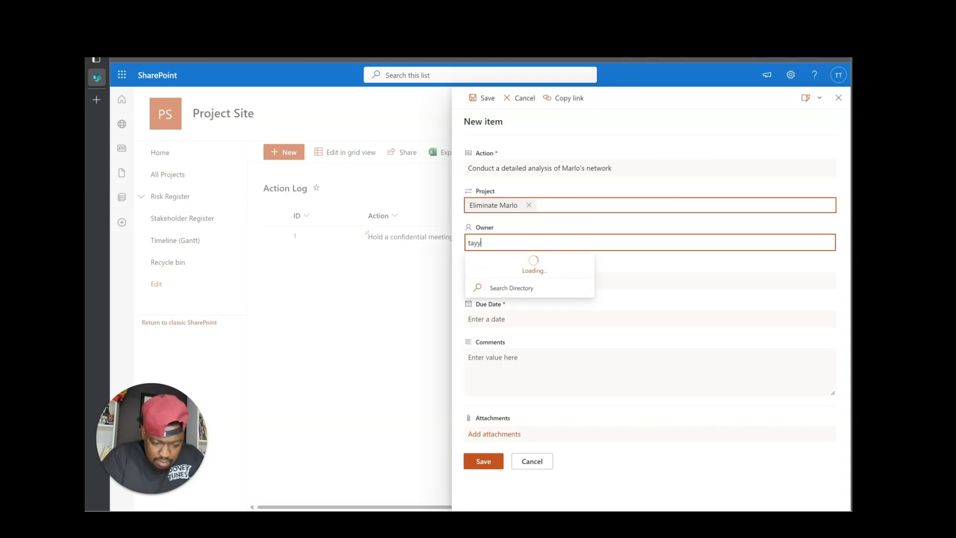
pyautogui.click(554, 267)
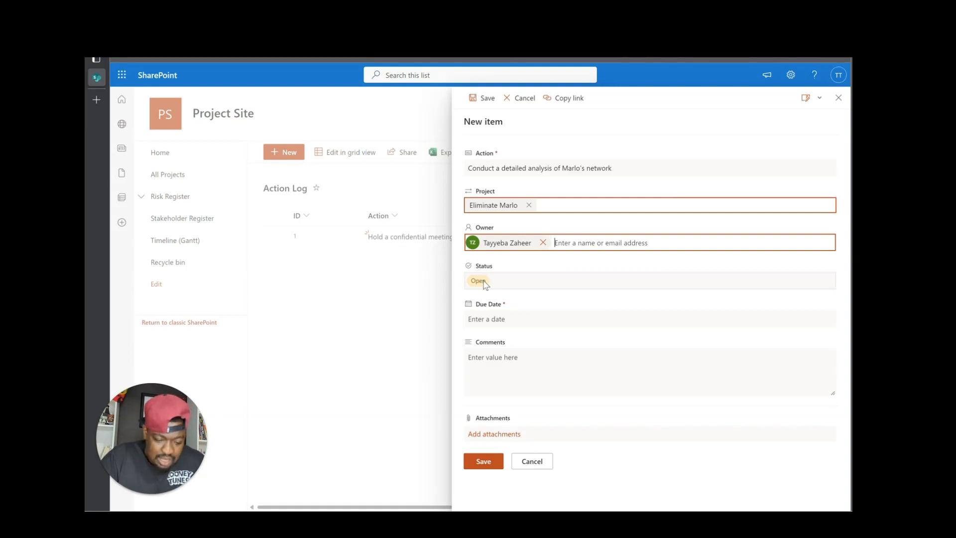
# Set the due date to 6/17/2023 and save the item with the comment "We need to make sure that we have everyone available at this meeting"
pyautogui.click(488, 319)
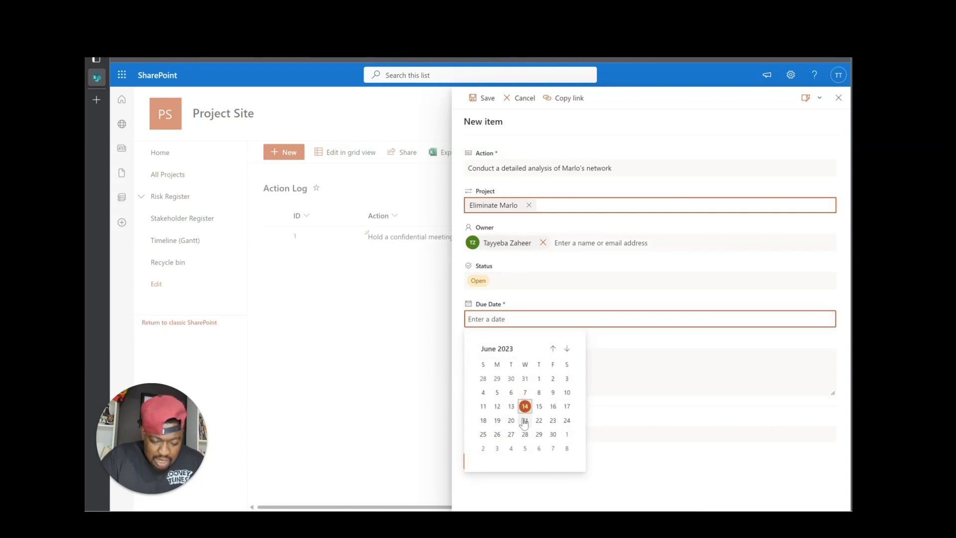
pyautogui.click(567, 407)
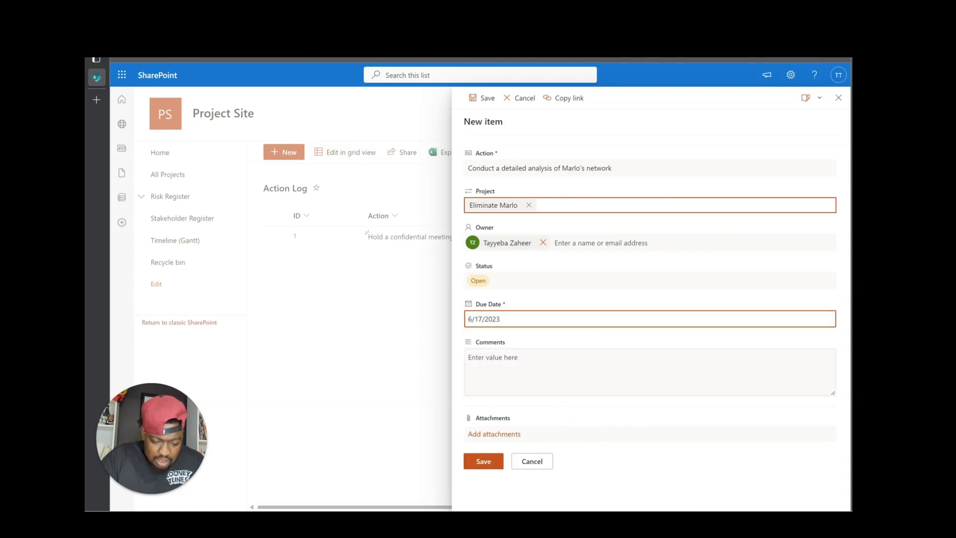
pyautogui.click(568, 373)
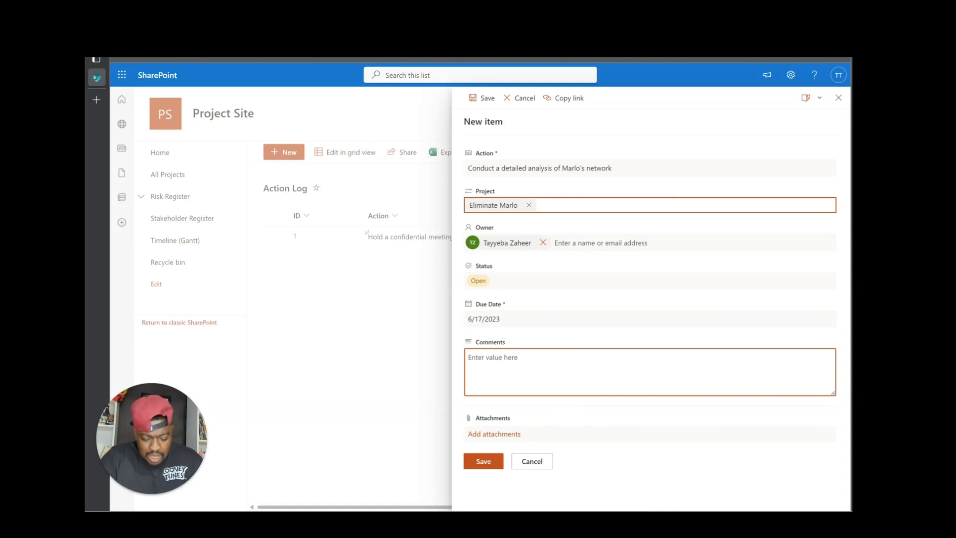
pyautogui.write('We n')
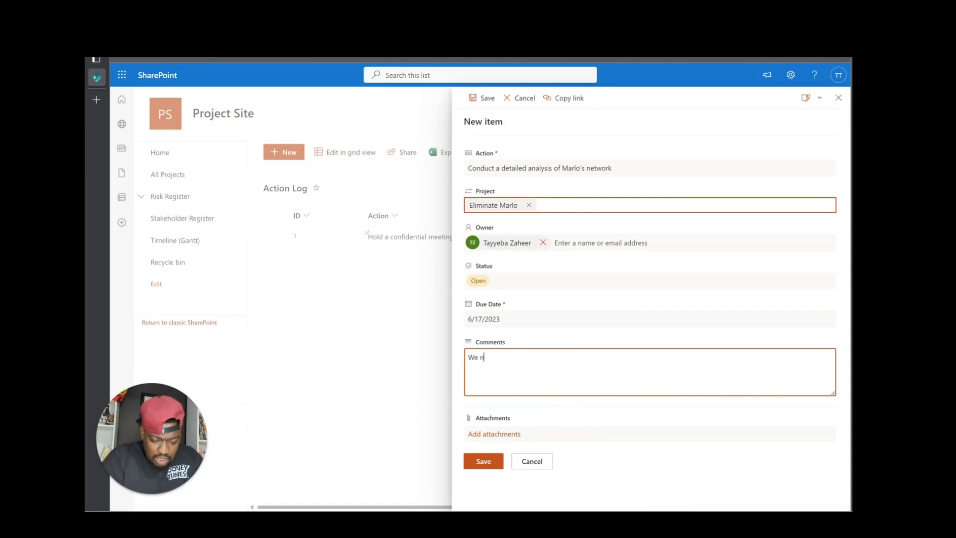
pyautogui.write('eed to make s')
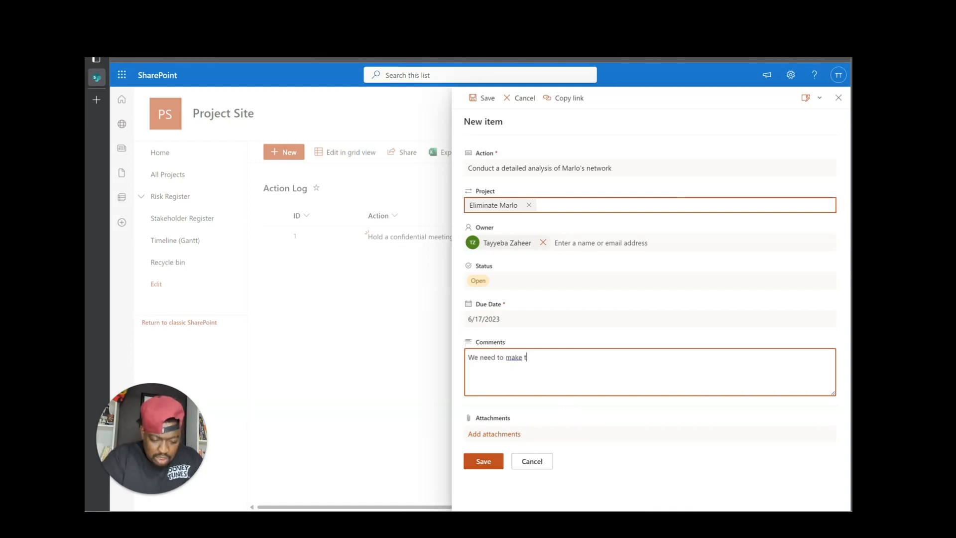
pyautogui.write('ure that we')
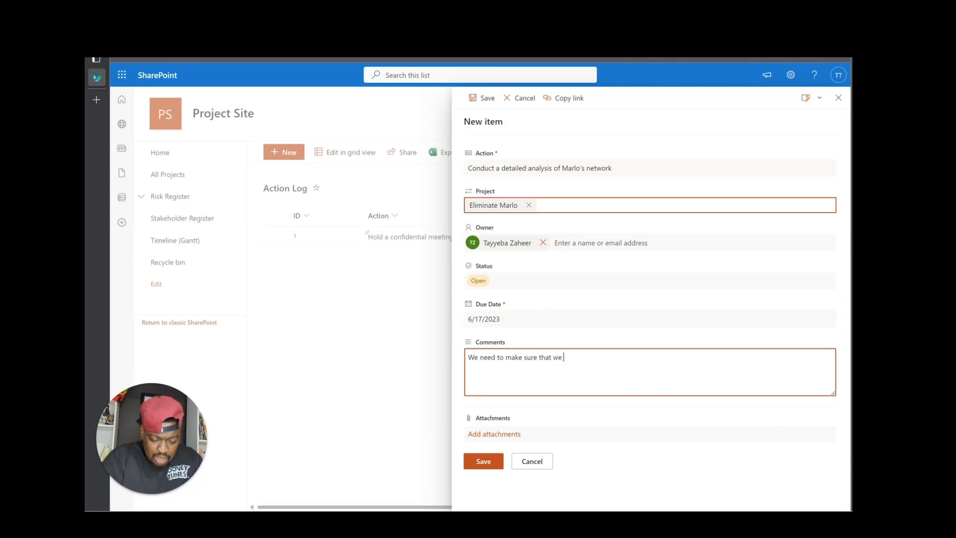
pyautogui.write(' have')
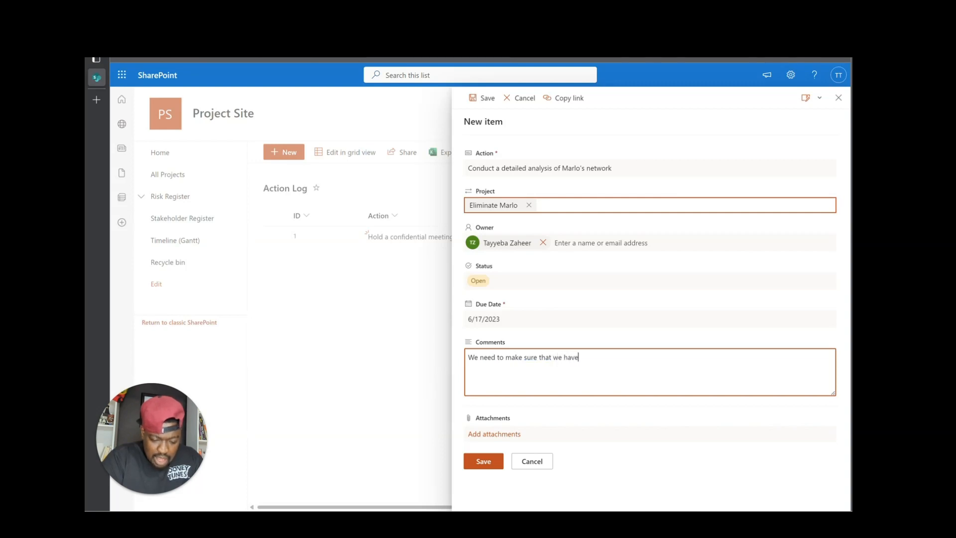
pyautogui.write(' everyone av')
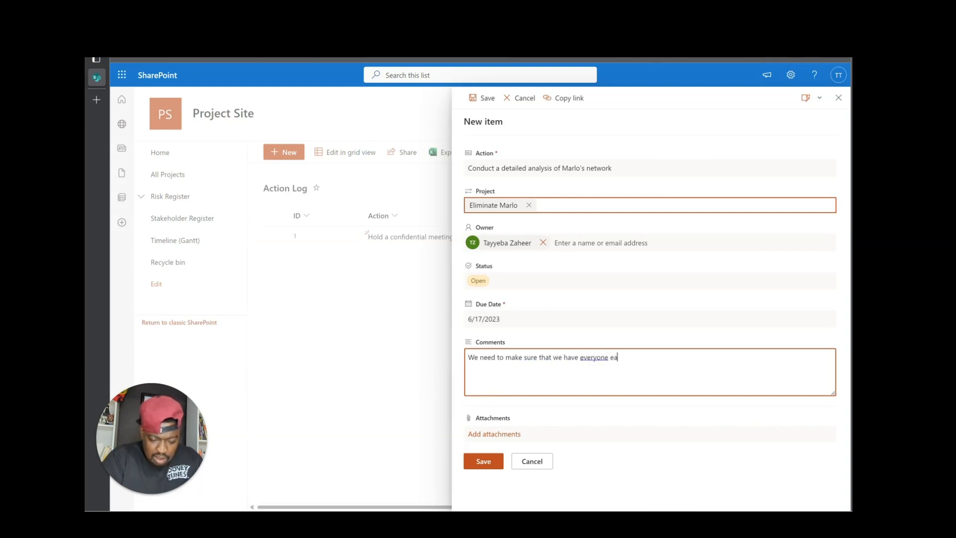
pyautogui.write('ailable a')
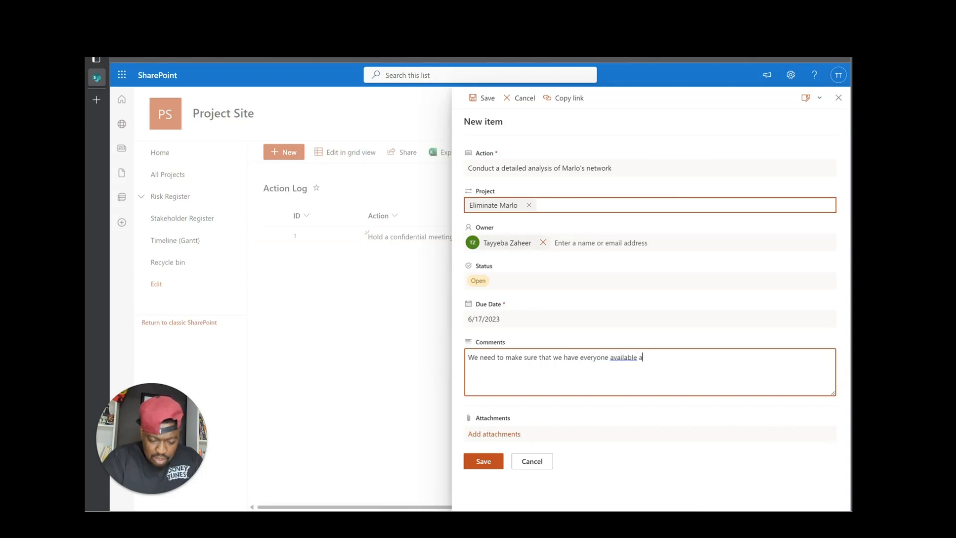
pyautogui.write('t this meeting')
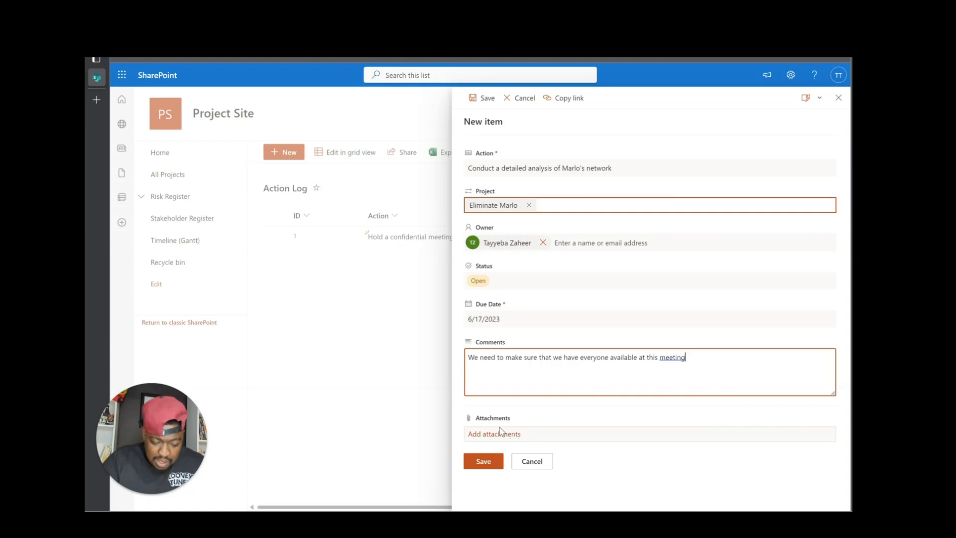
pyautogui.click(487, 462)
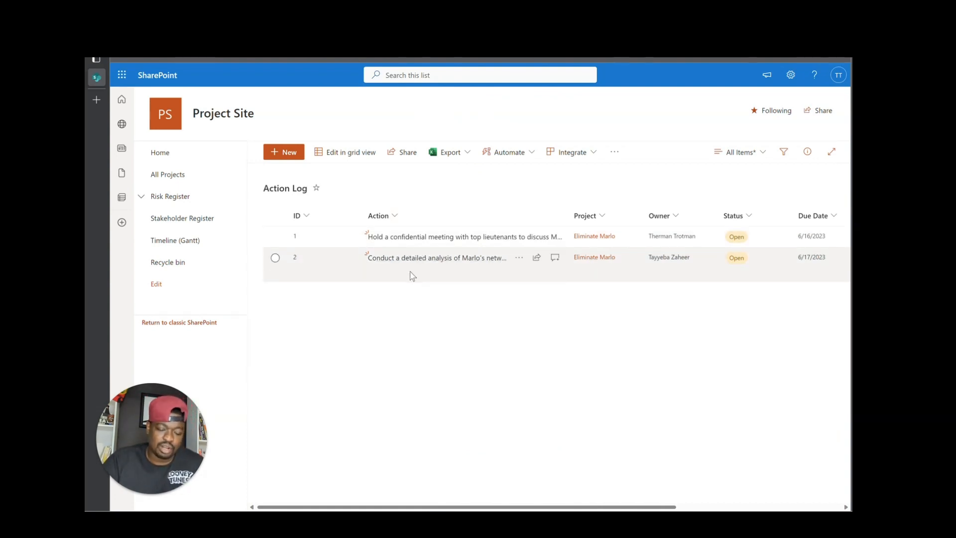
# Change the second item's status to In Progress in grid view, then exit grid view
pyautogui.click(332, 156)
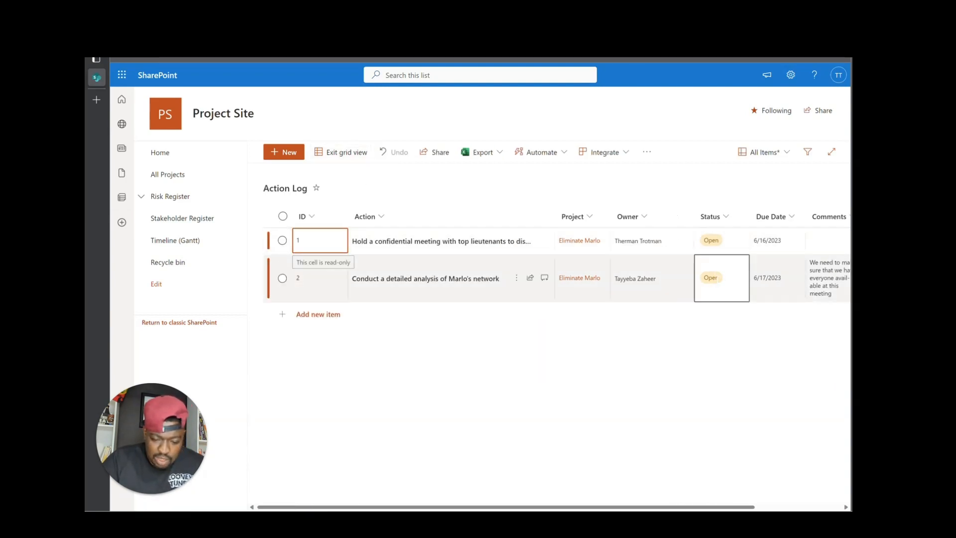
pyautogui.click(721, 282)
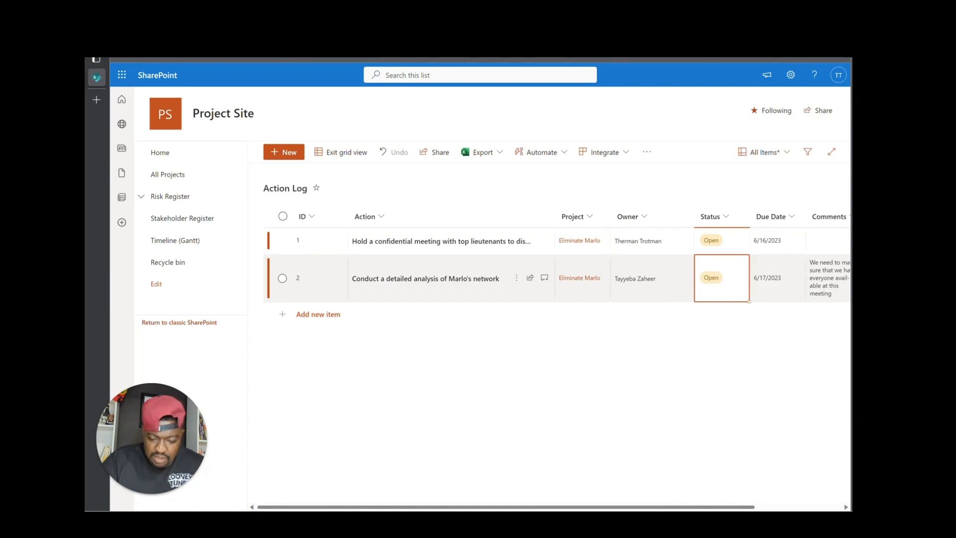
pyautogui.click(732, 282)
pyautogui.click(719, 313)
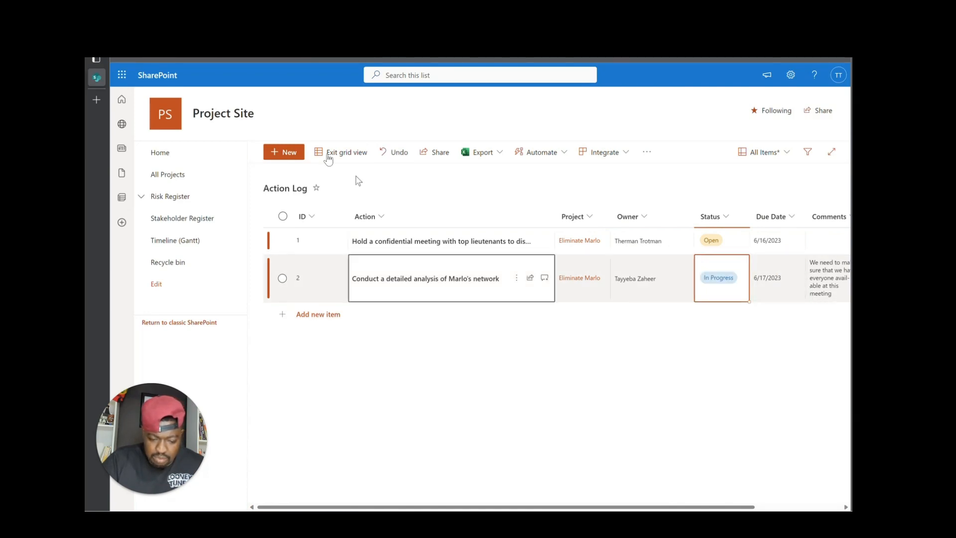
pyautogui.click(340, 152)
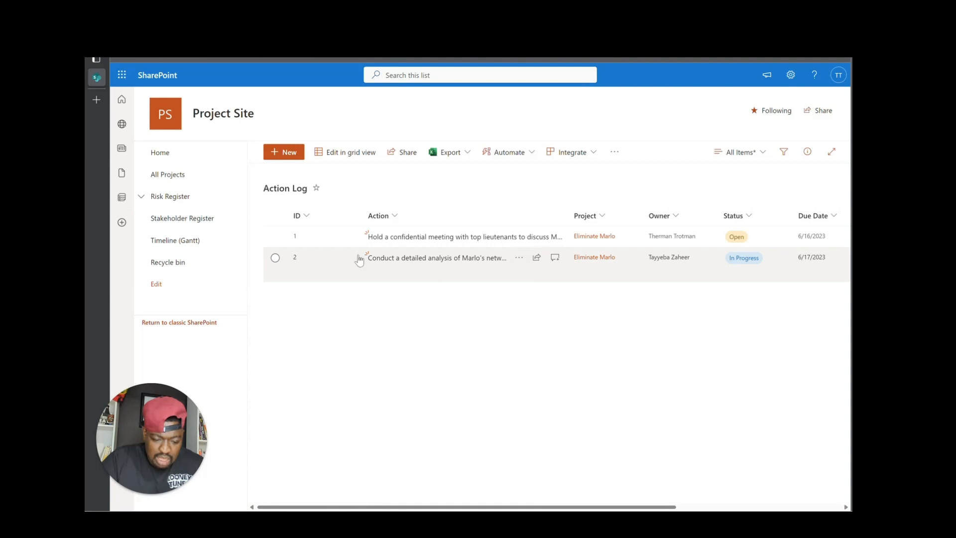
# Append "as of 14 Jun, already started talking to", the contact's name and "about this" to the second item's comments, then close and deselect the item
pyautogui.click(332, 259)
pyautogui.doubleClick(334, 260)
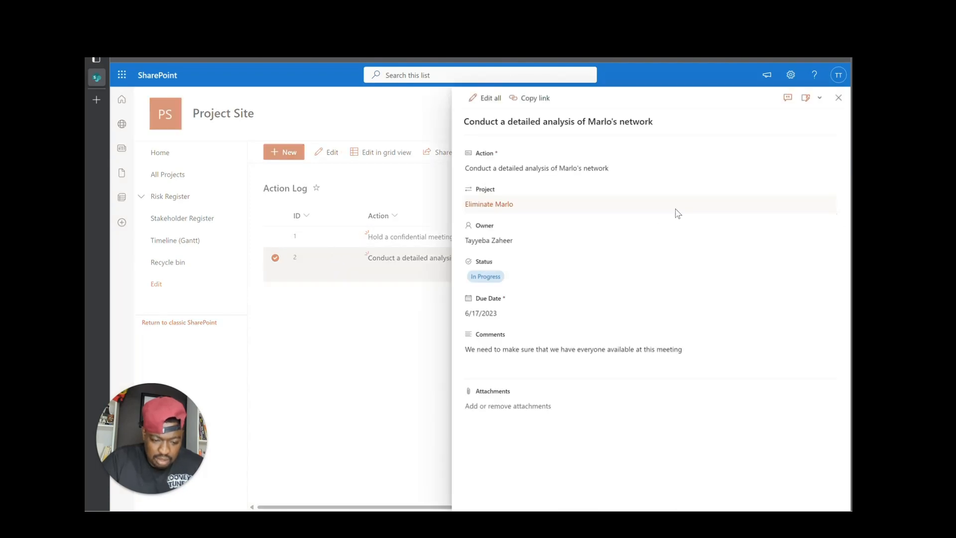
pyautogui.click(526, 353)
pyautogui.press('Right')
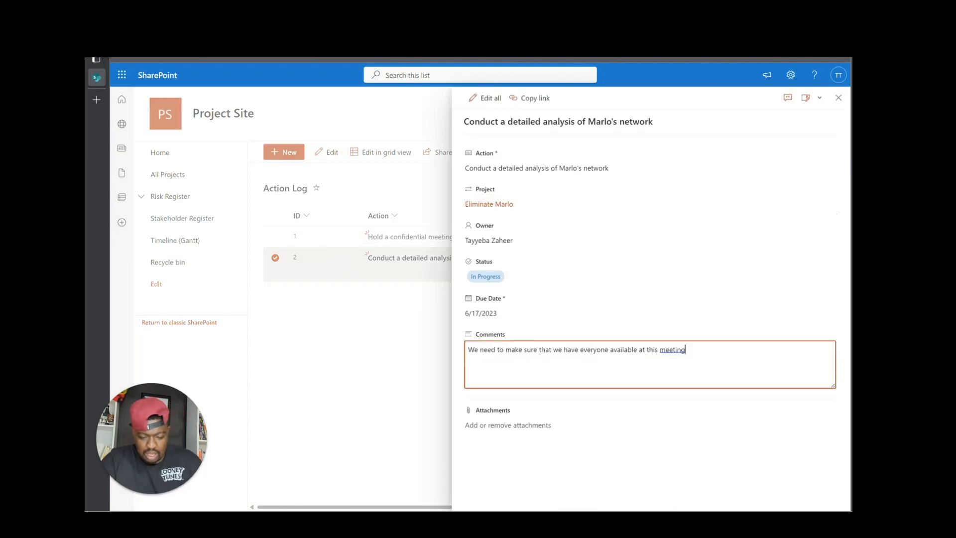
pyautogui.press('Return')
pyautogui.press('Return')
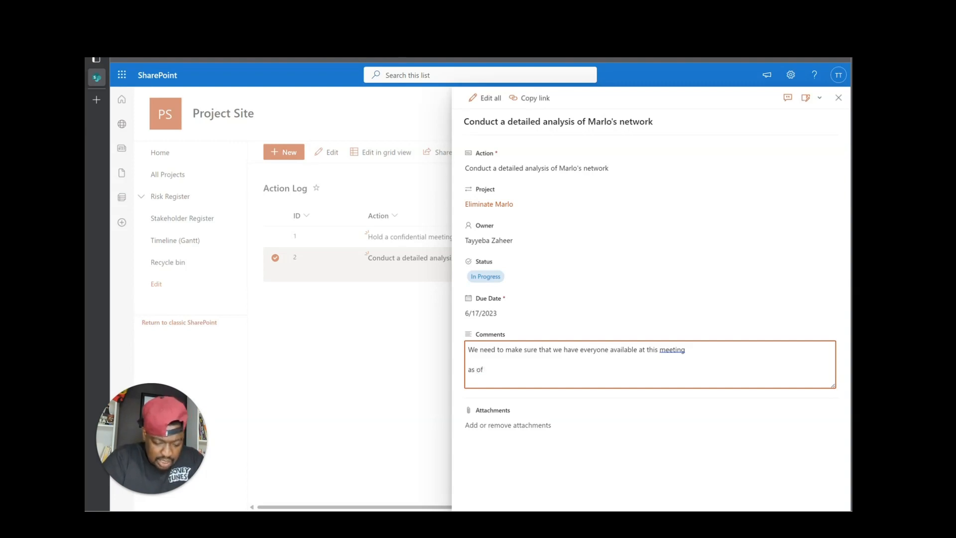
pyautogui.write('as of 14 Jun')
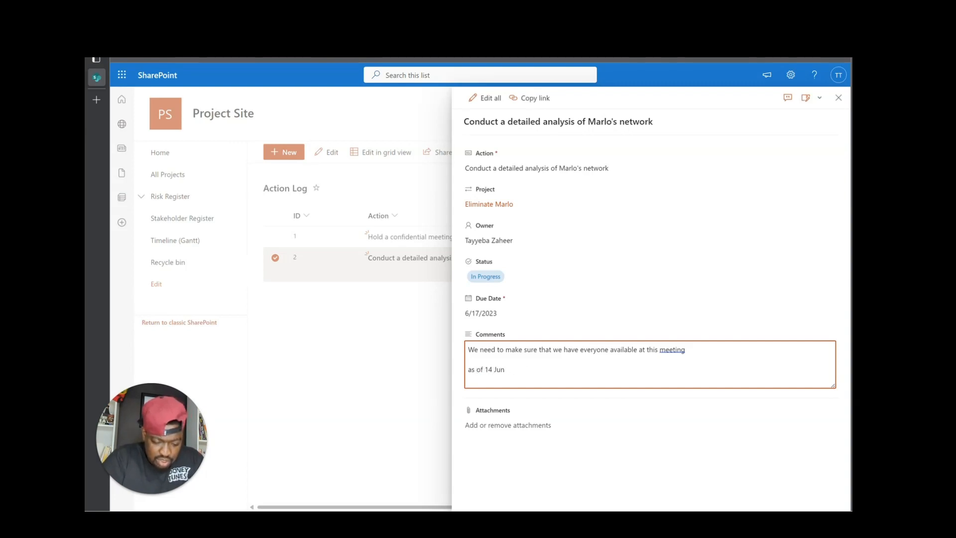
pyautogui.write('e, alre')
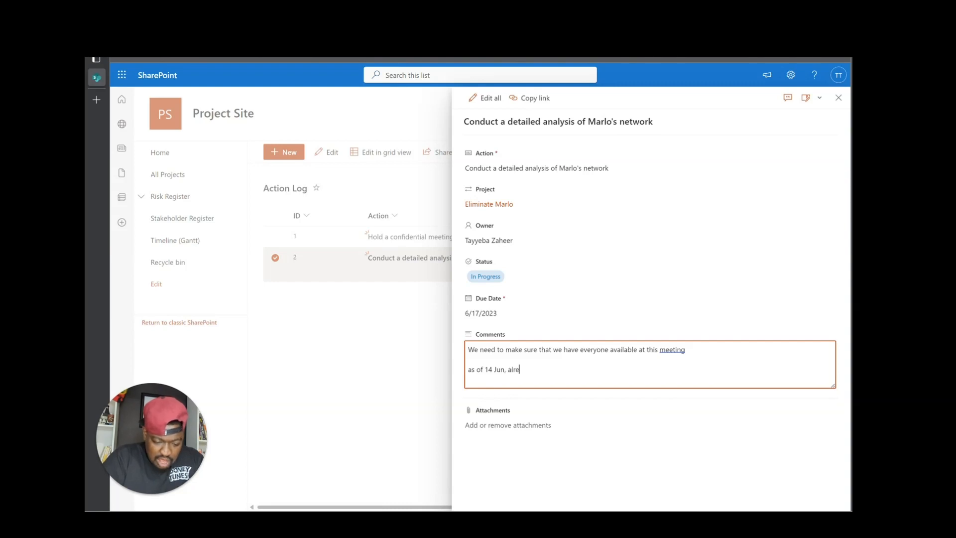
pyautogui.write('ady start')
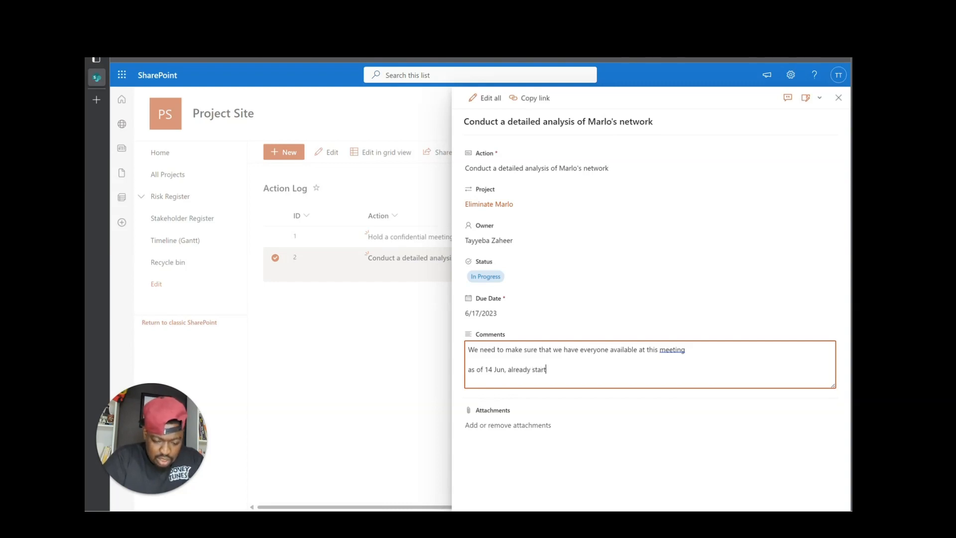
pyautogui.write('ed tt')
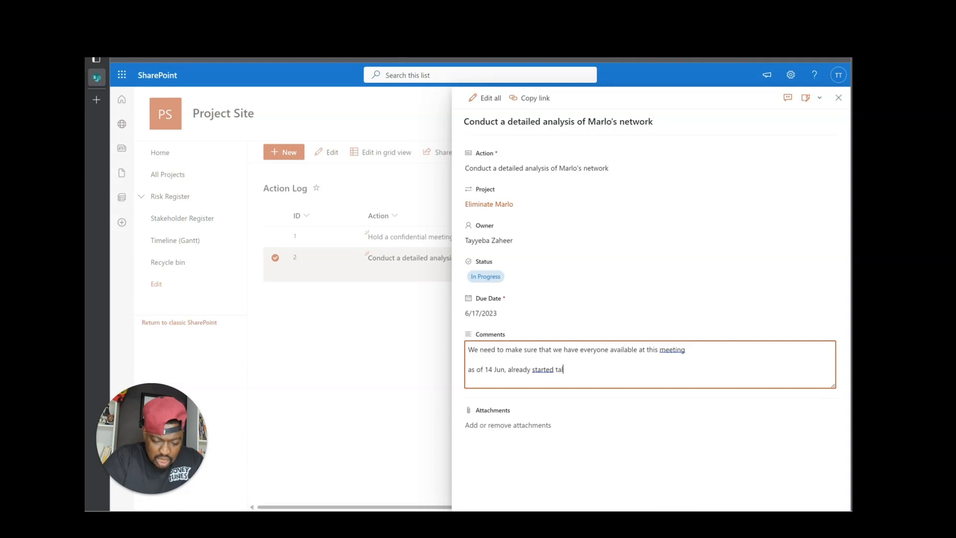
pyautogui.write('lking to ')
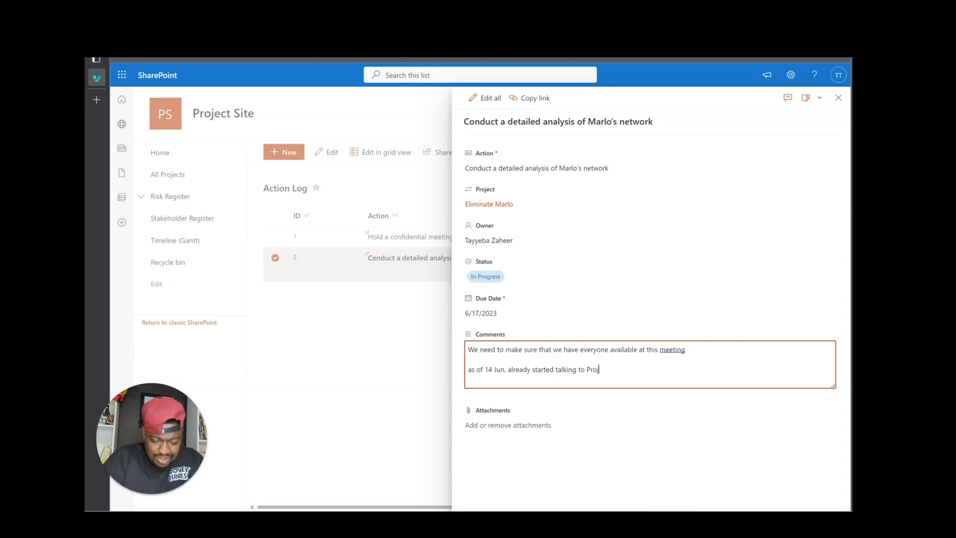
pyautogui.write('Prop Joe a')
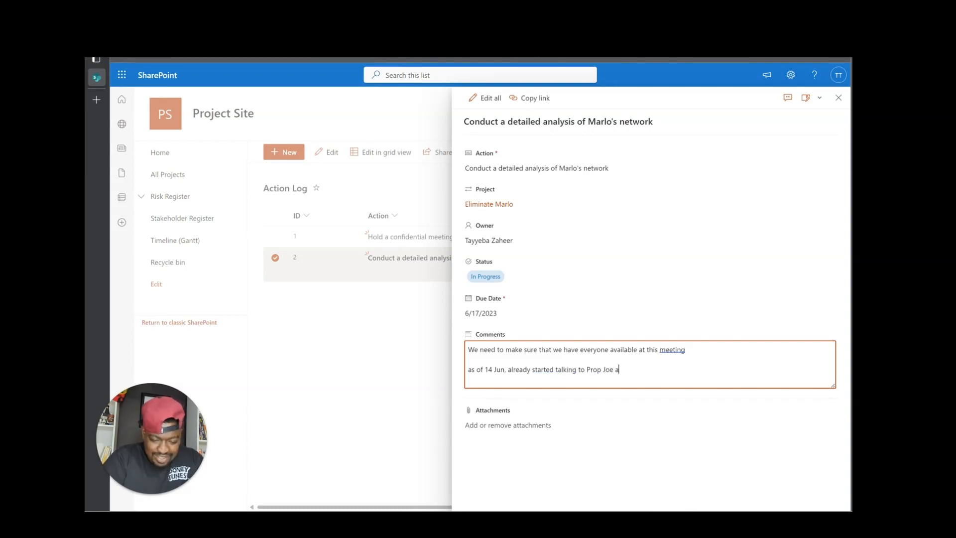
pyautogui.write('bout this')
pyautogui.press('Return')
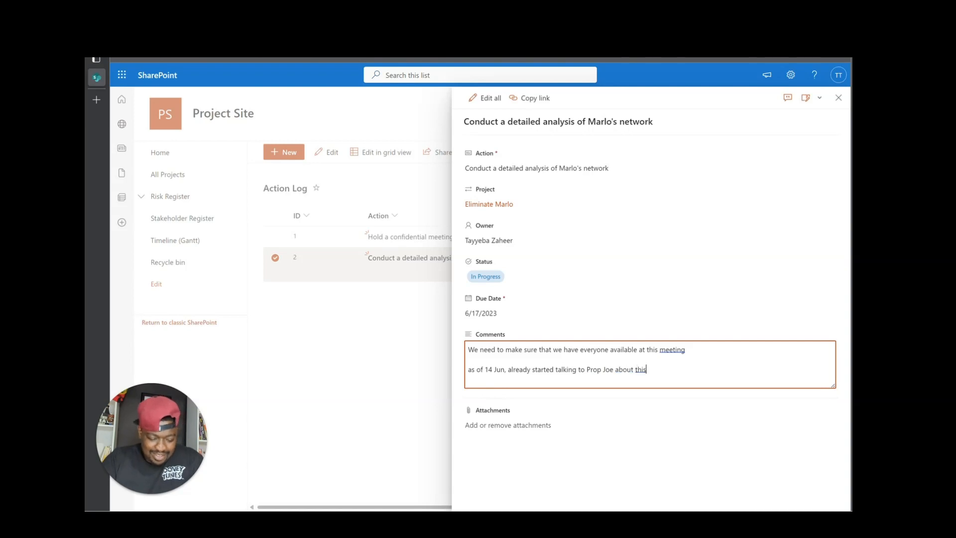
pyautogui.press('Tab')
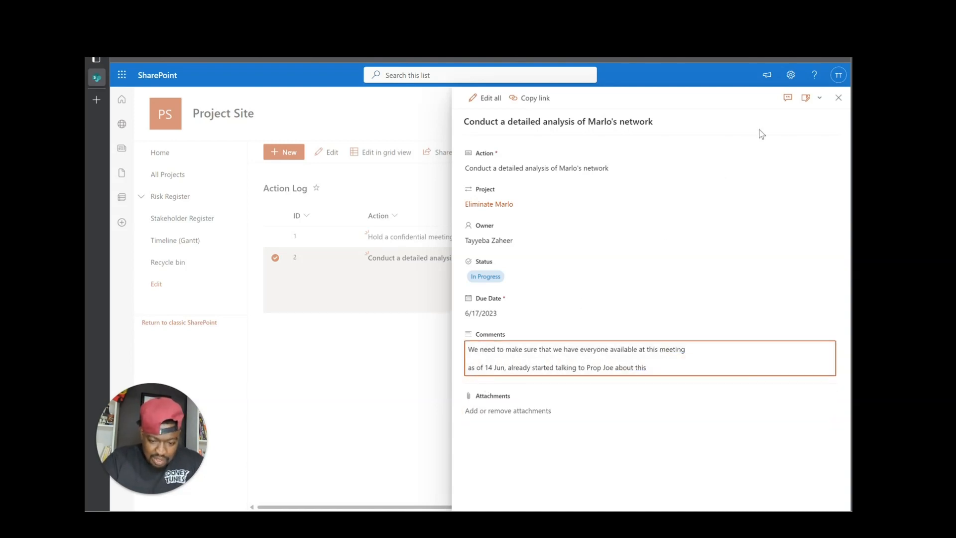
pyautogui.click(839, 97)
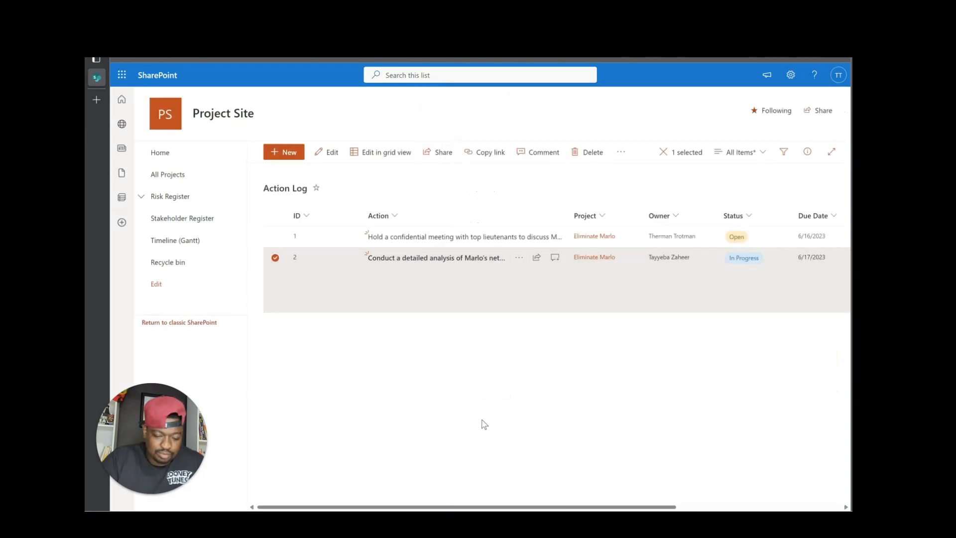
pyautogui.click(275, 258)
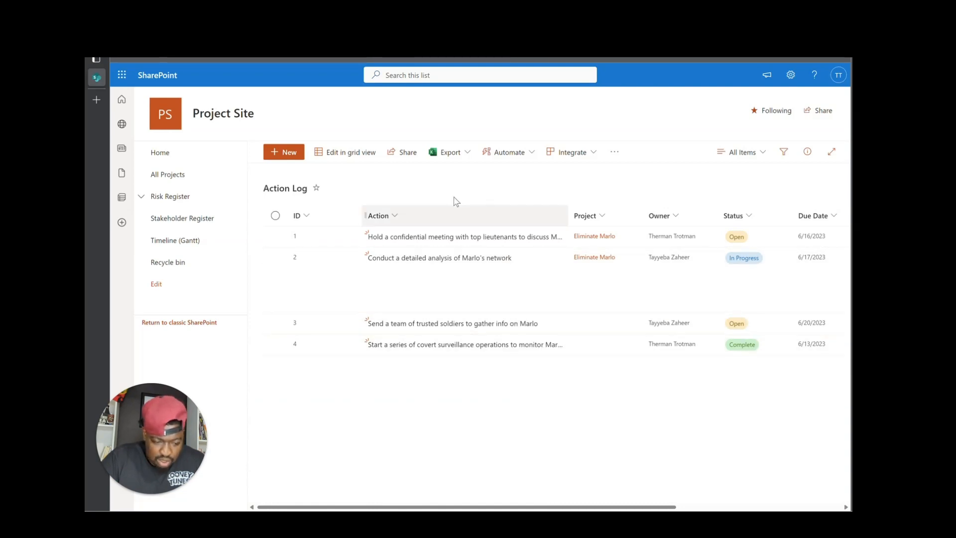
# In grid view, fill the Eliminate Marlo project from item 2 down to items 3 and 4, then exit grid view
pyautogui.click(329, 153)
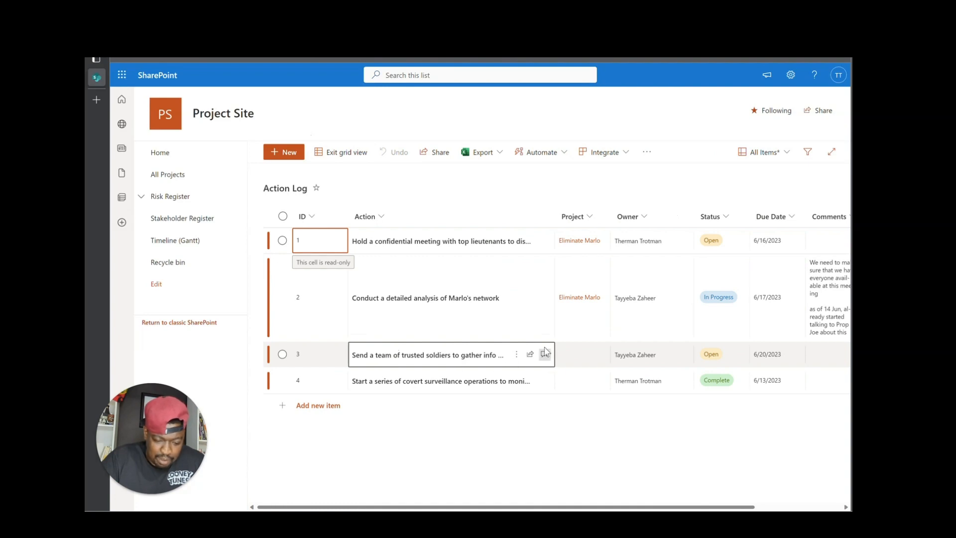
pyautogui.click(573, 328)
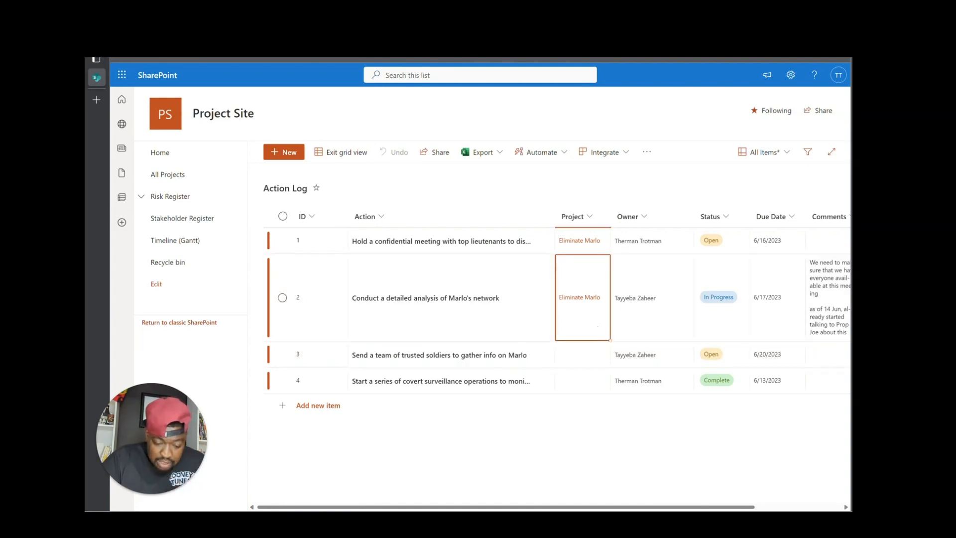
pyautogui.moveTo(610, 340); pyautogui.dragTo(605, 383)
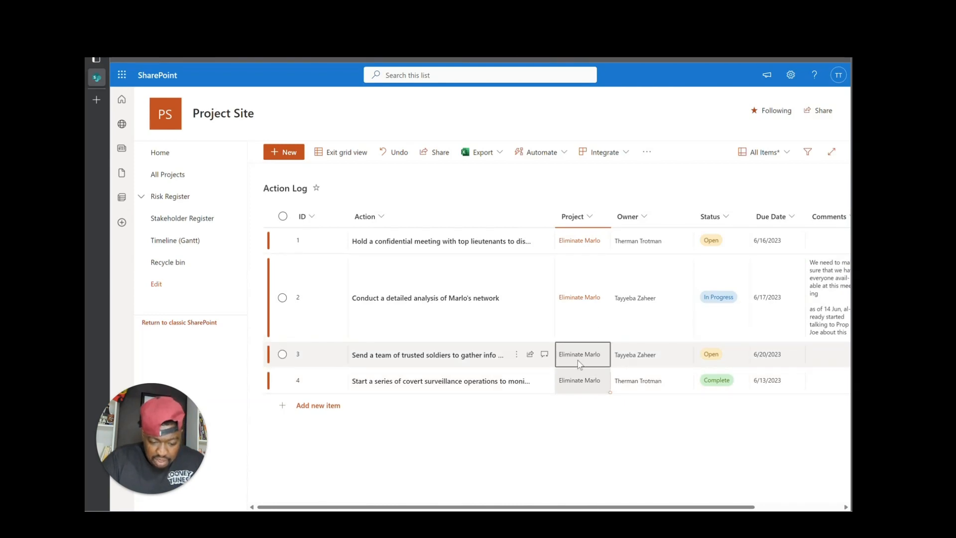
pyautogui.click(337, 153)
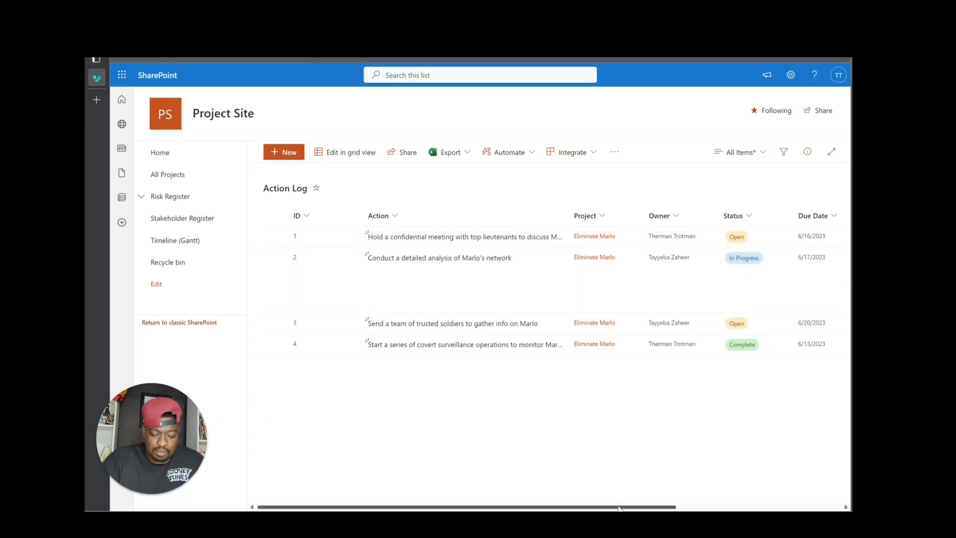
# Widen the Comments column and save the layout to the public All Items view
pyautogui.moveTo(619, 508); pyautogui.dragTo(811, 483)
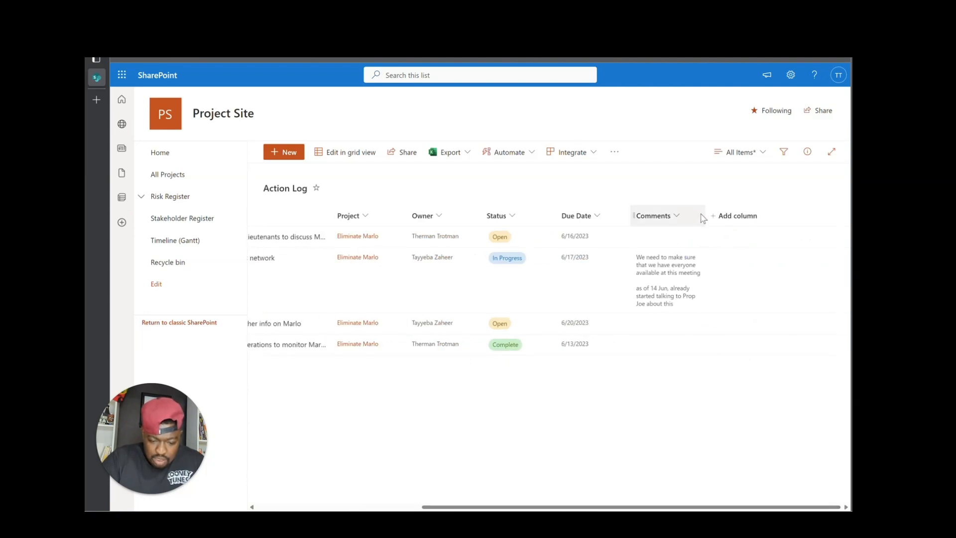
pyautogui.moveTo(703, 218); pyautogui.dragTo(847, 215)
pyautogui.click(763, 154)
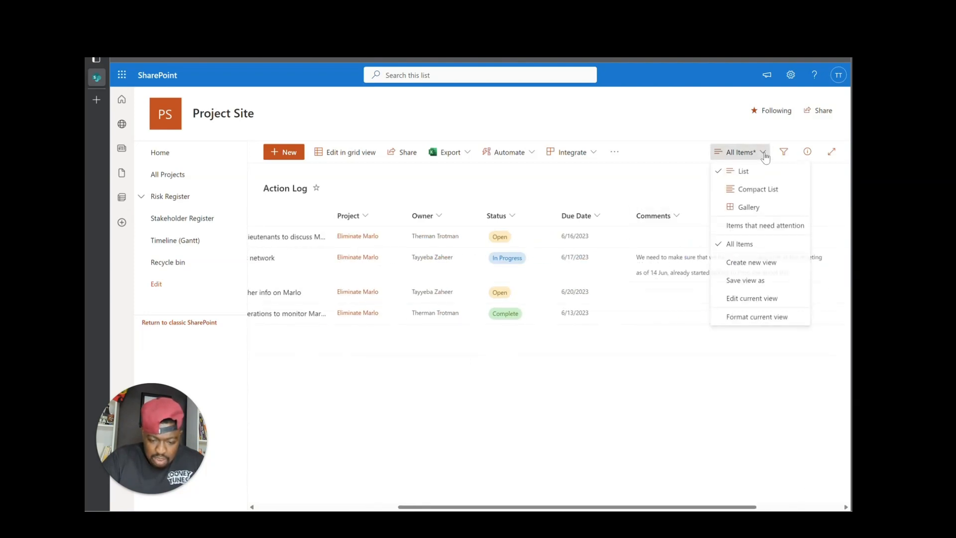
pyautogui.click(746, 281)
pyautogui.click(477, 323)
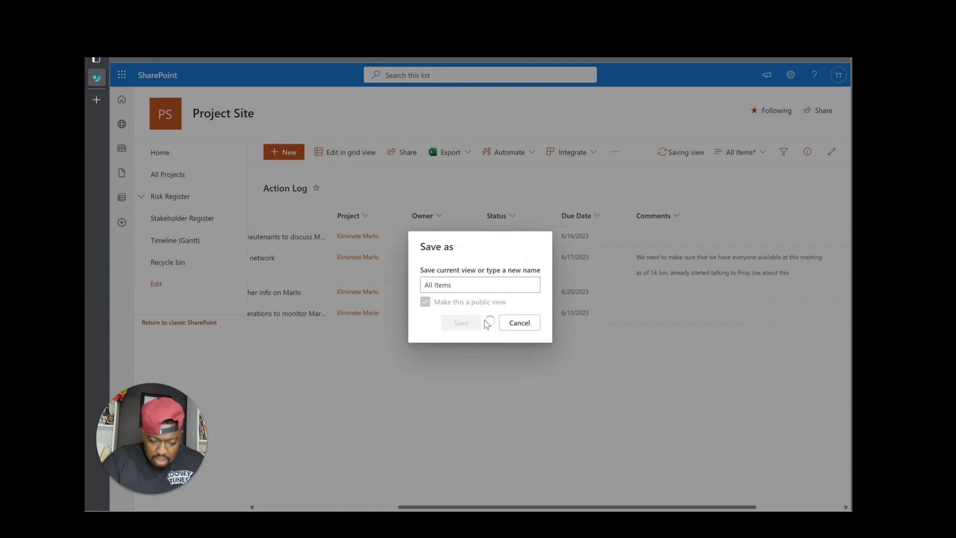
pyautogui.moveTo(687, 506); pyautogui.dragTo(547, 507)
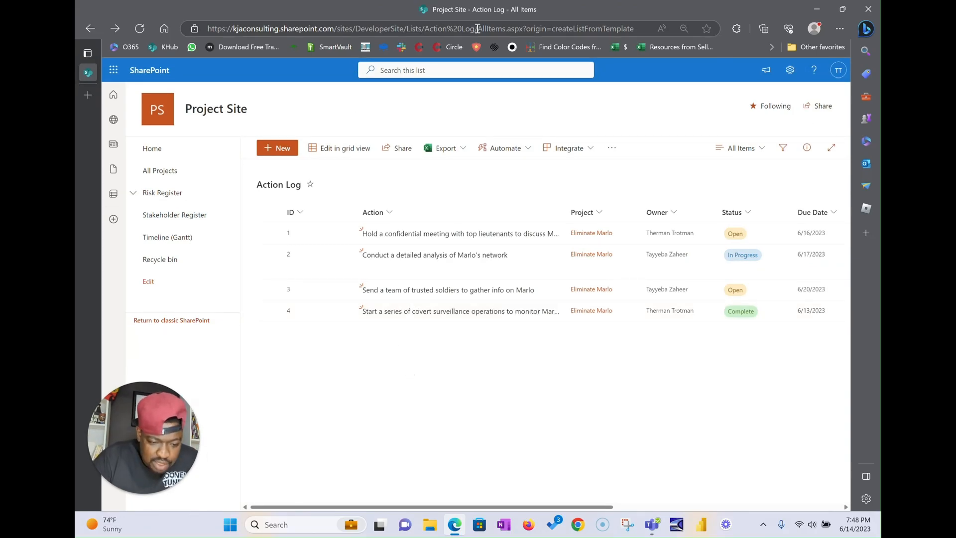
# Copy the list's web address up to "Action%20Log/" and open the site navigation for editing
pyautogui.moveTo(478, 29); pyautogui.dragTo(178, 28)
pyautogui.hotkey('ctrl', 'c')
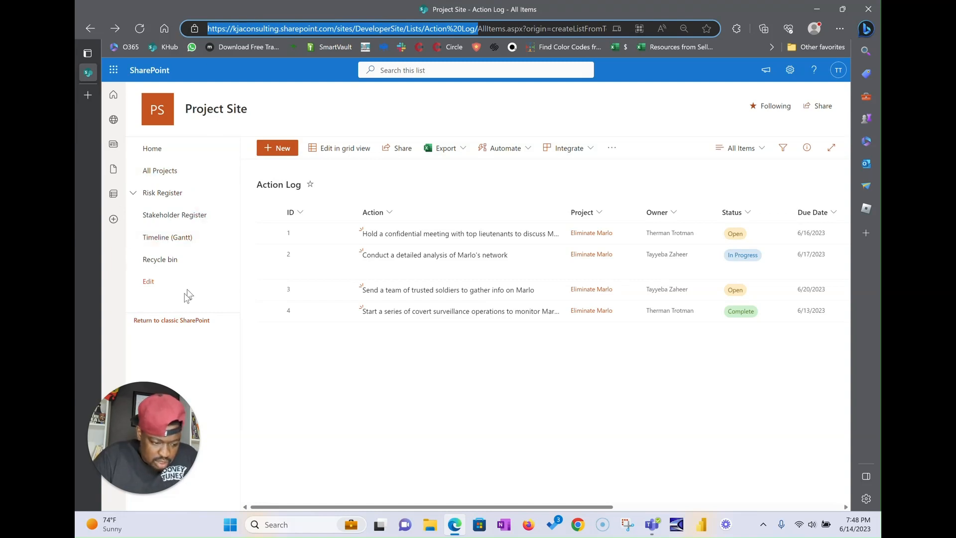
pyautogui.click(157, 282)
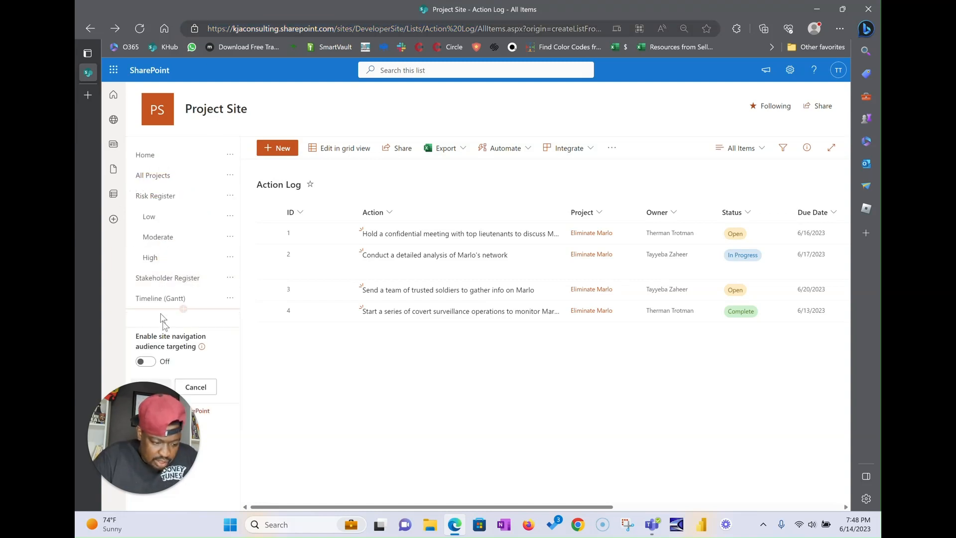
pyautogui.moveTo(132, 419); pyautogui.dragTo(264, 453)
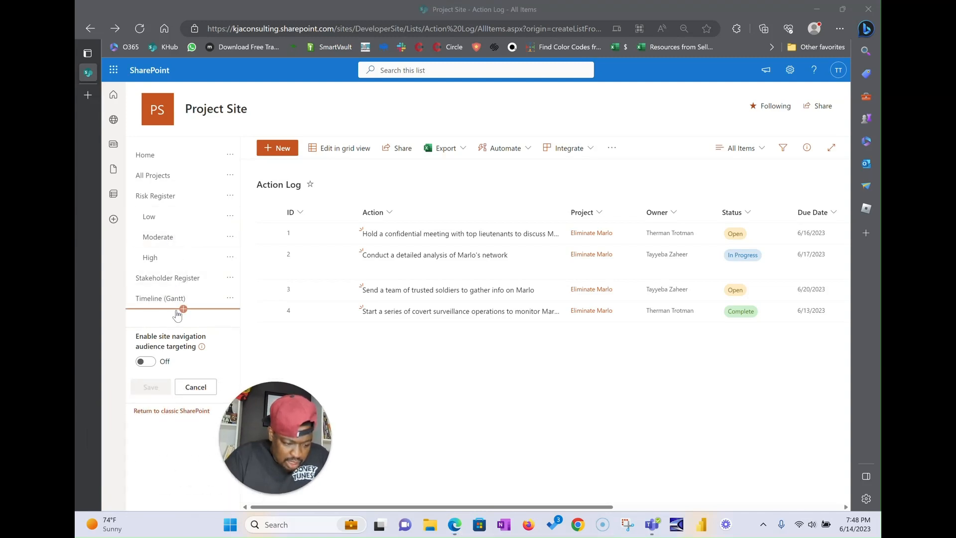
pyautogui.click(183, 309)
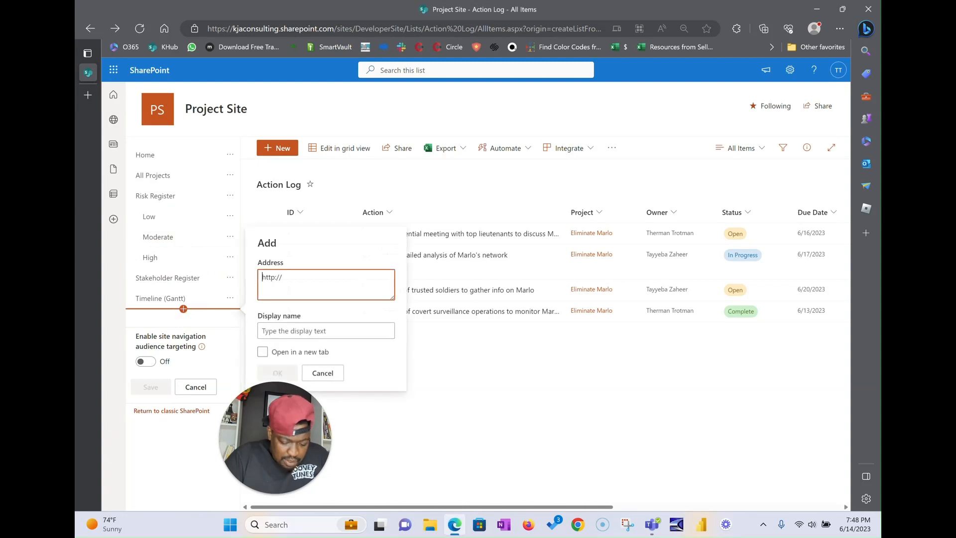
pyautogui.hotkey('ctrl', 'v')
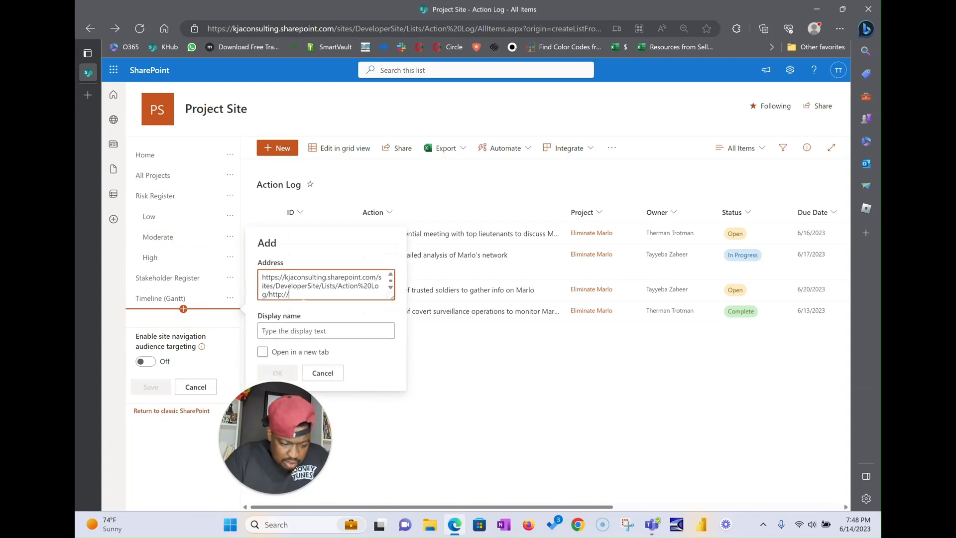
pyautogui.press('BackSpace')
pyautogui.press('BackSpace')
pyautogui.press('BackSpace')
pyautogui.press('BackSpace')
pyautogui.press('BackSpace')
pyautogui.press('BackSpace')
pyautogui.press('BackSpace')
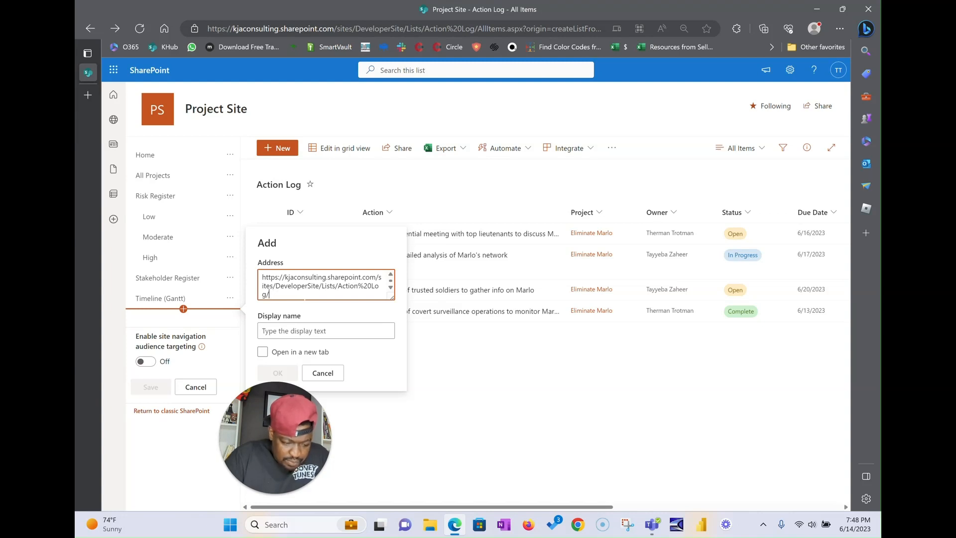
pyautogui.click(309, 330)
pyautogui.write('Acti')
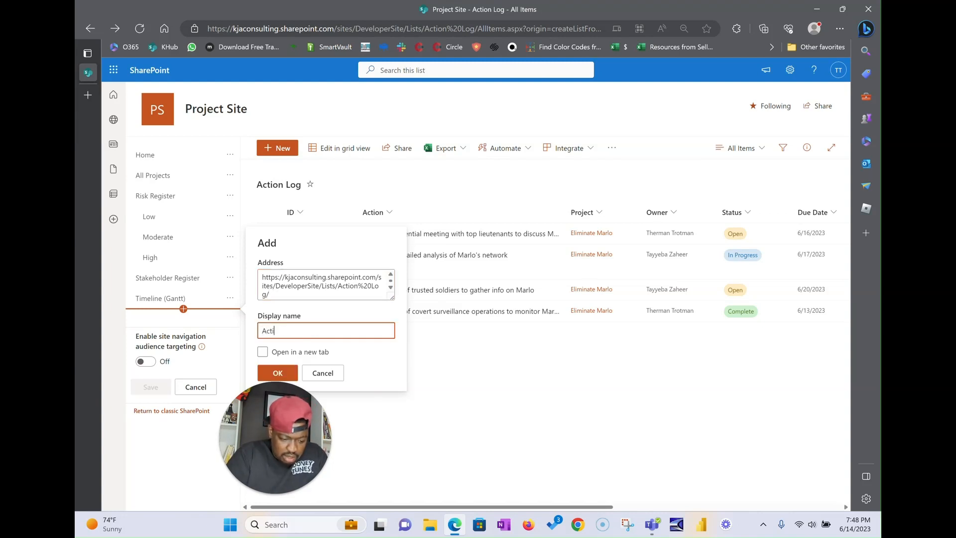
pyautogui.write('on Log')
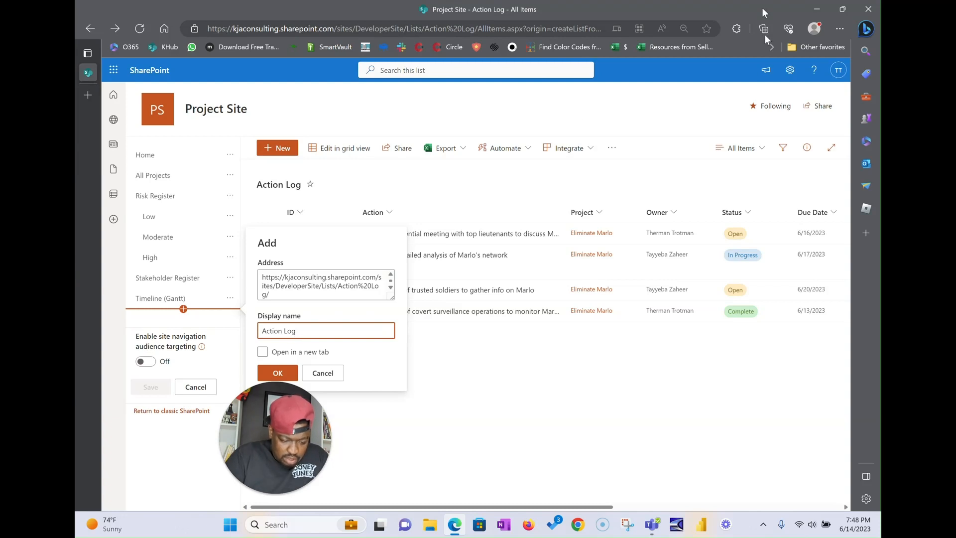
pyautogui.click(279, 375)
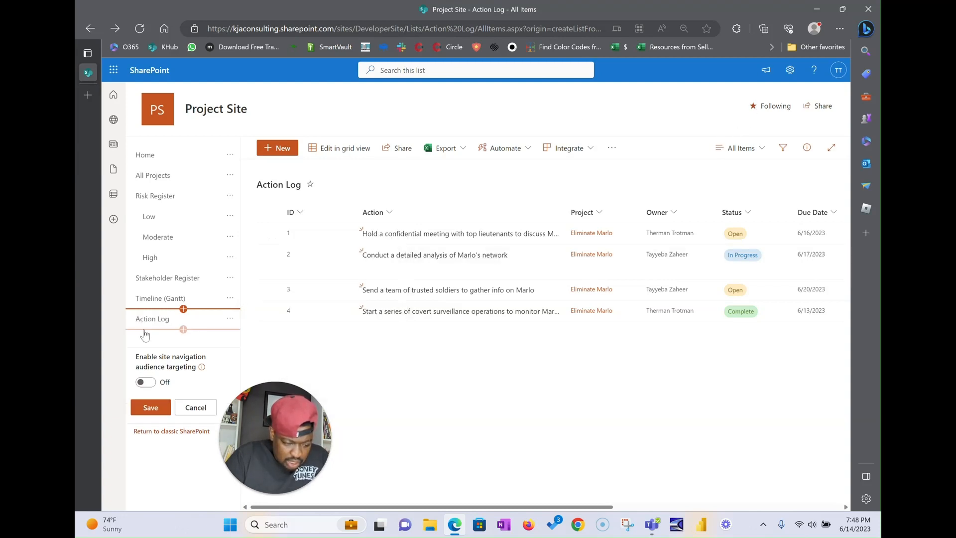
# Move the Action Log link between All Projects and Risk Register and save the site navigation
pyautogui.moveTo(150, 323); pyautogui.dragTo(154, 196)
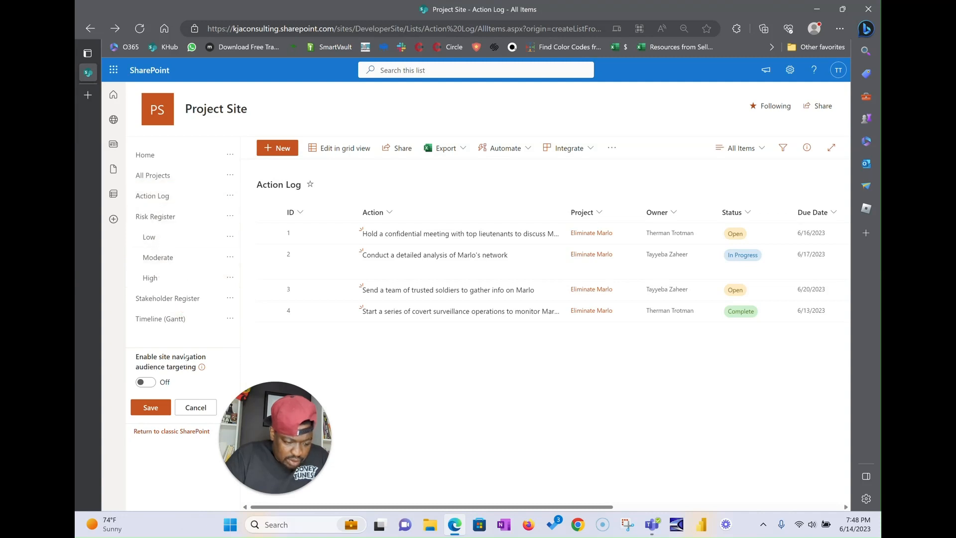
pyautogui.click(150, 407)
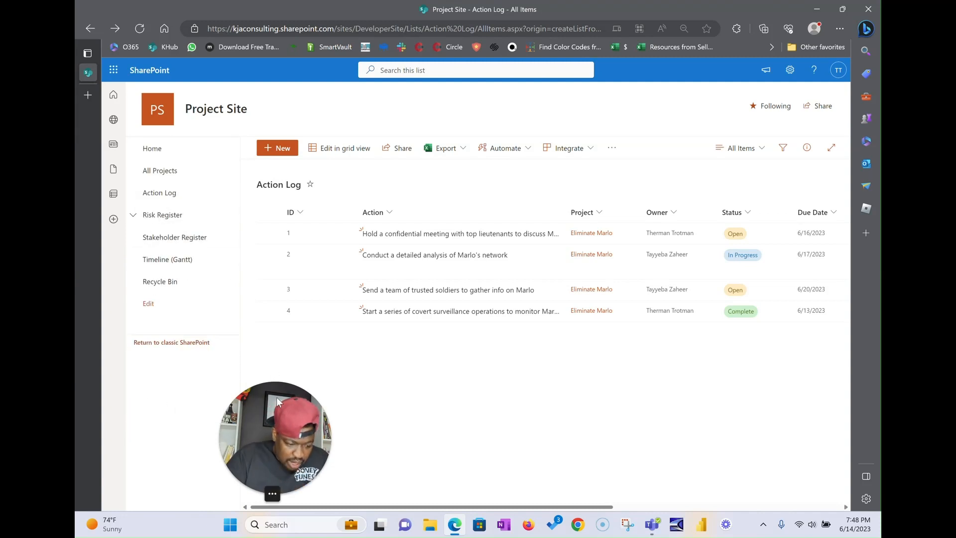
pyautogui.moveTo(281, 390); pyautogui.dragTo(181, 390)
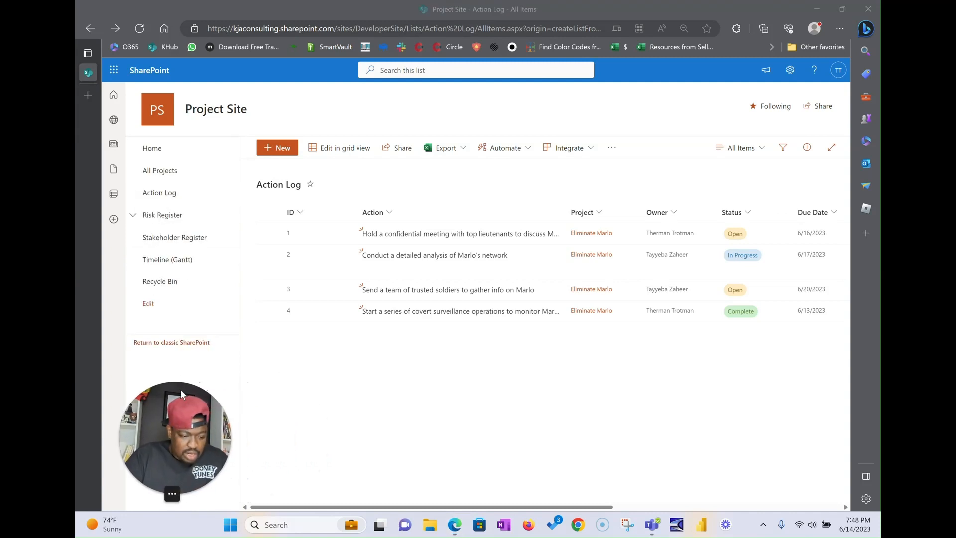
# Go to the site's home page and test the Action Log navigation link by opening the list from there
pyautogui.click(158, 150)
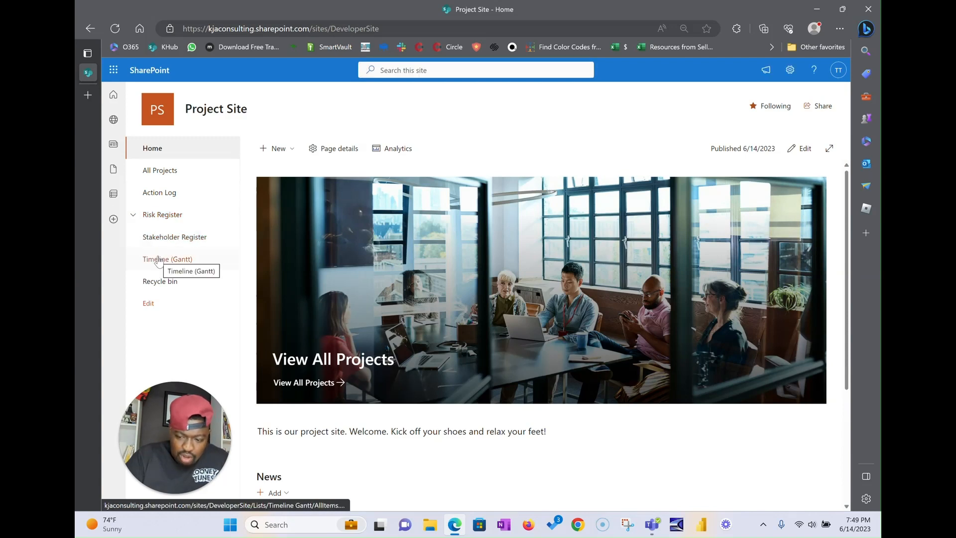
pyautogui.click(159, 192)
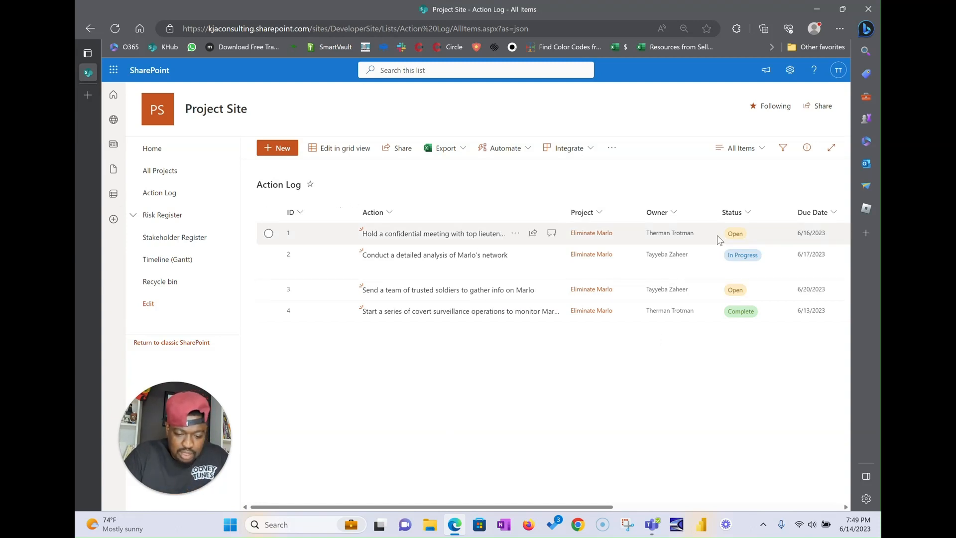
pyautogui.click(675, 213)
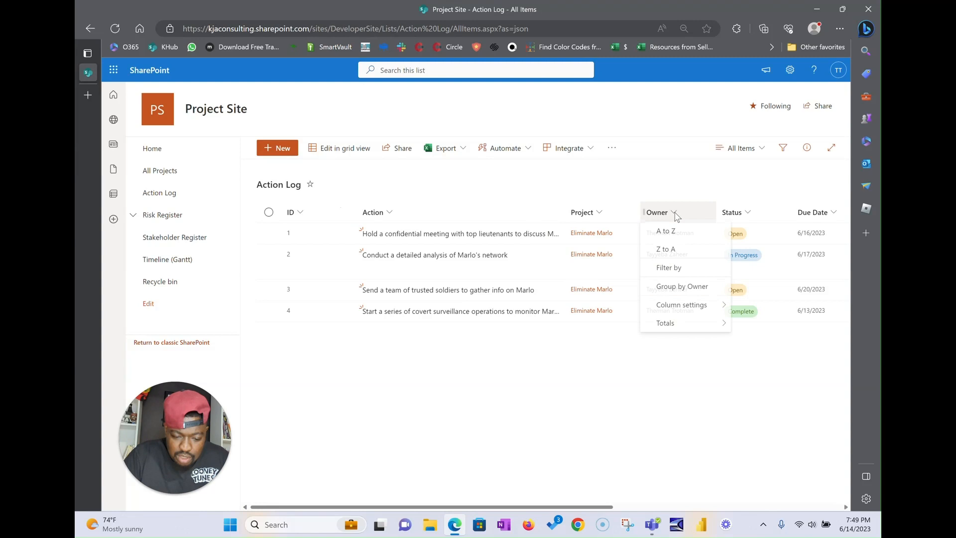
pyautogui.click(685, 268)
pyautogui.click(697, 117)
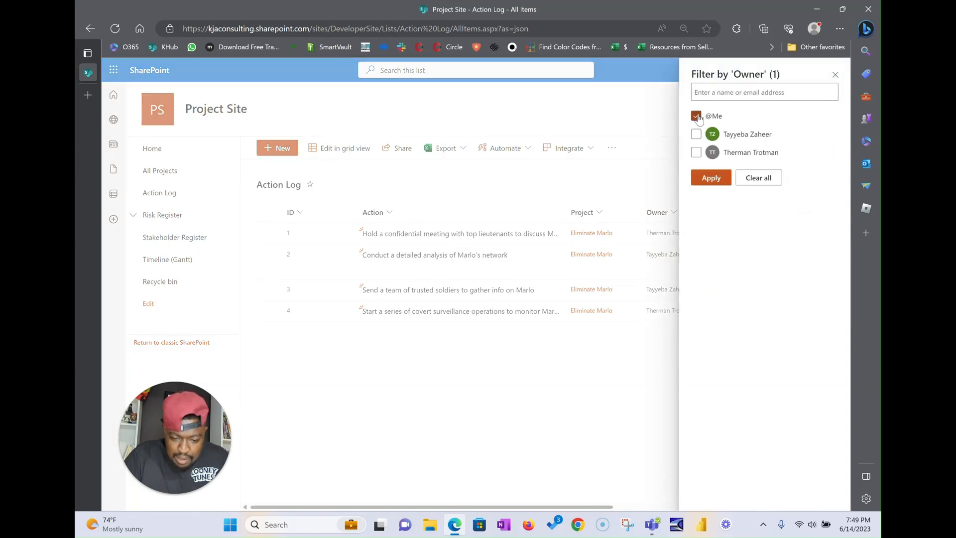
pyautogui.click(711, 179)
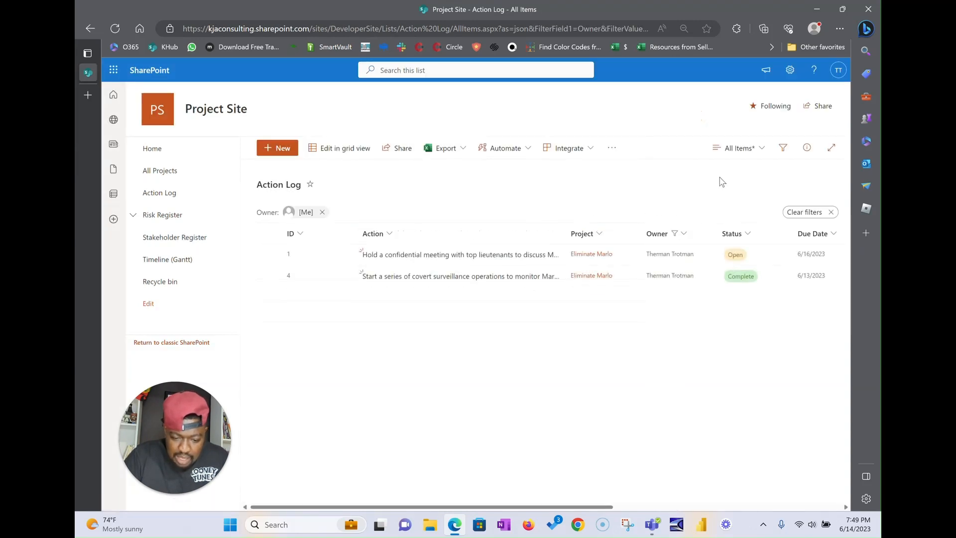
# Save the filtered list as a new non-public view named "My Actions - Private"
pyautogui.click(742, 149)
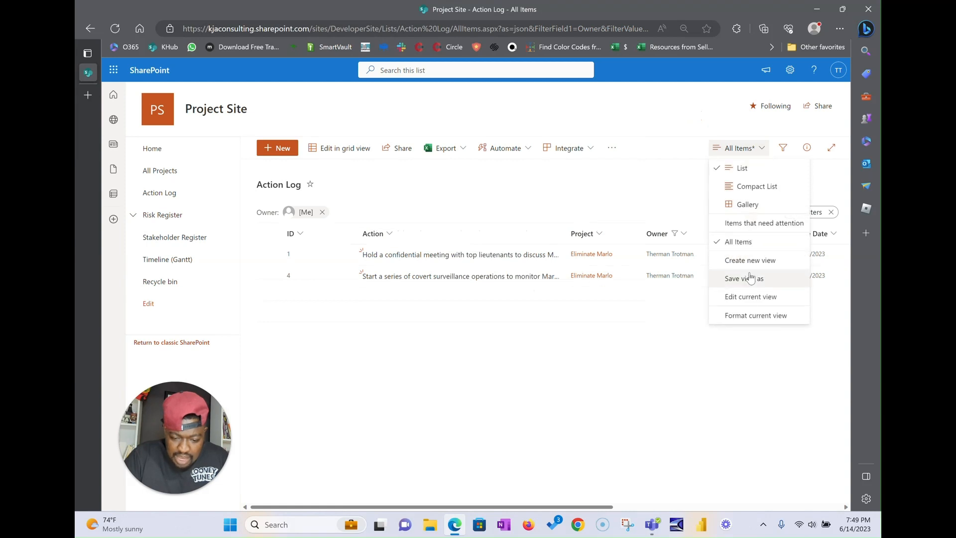
pyautogui.click(749, 274)
pyautogui.hotkey('ctrl', 'a')
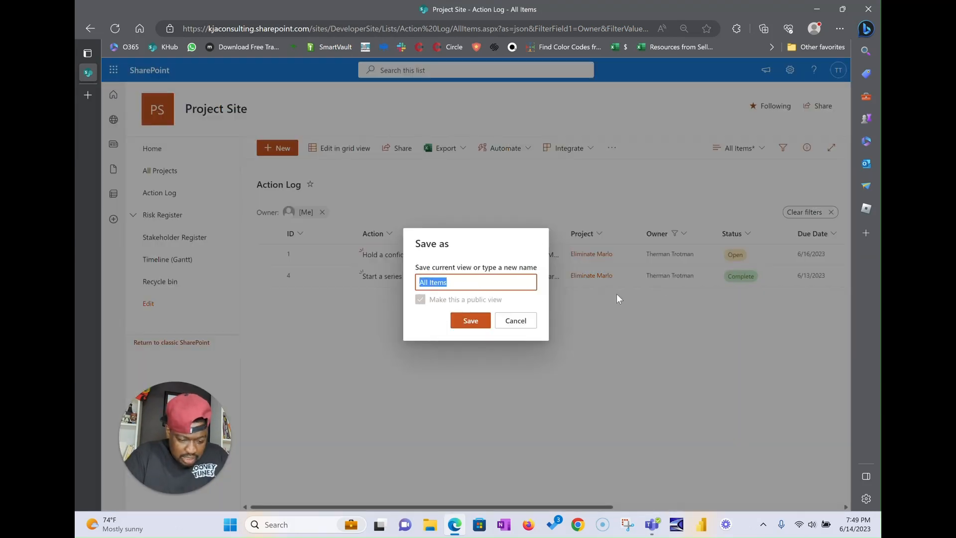
pyautogui.write('M')
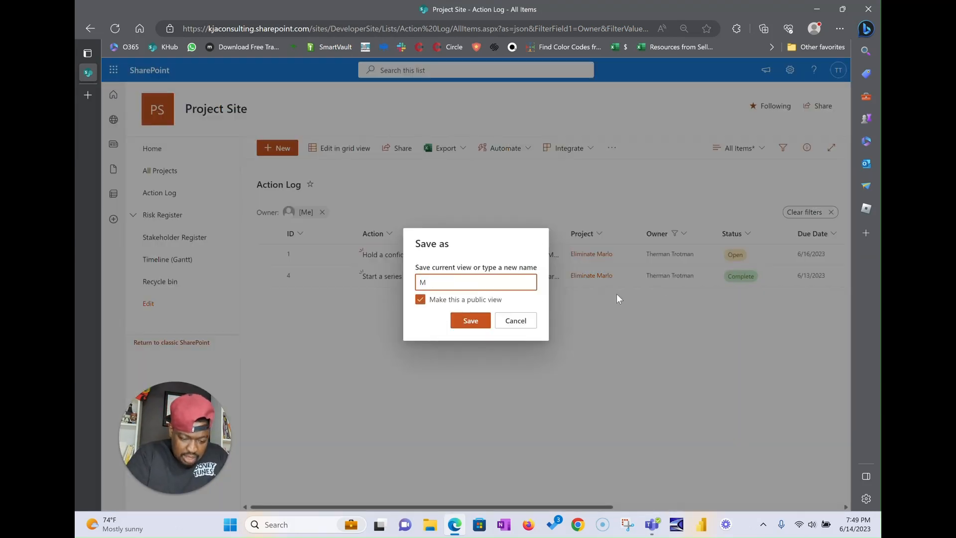
pyautogui.write('ay Actions')
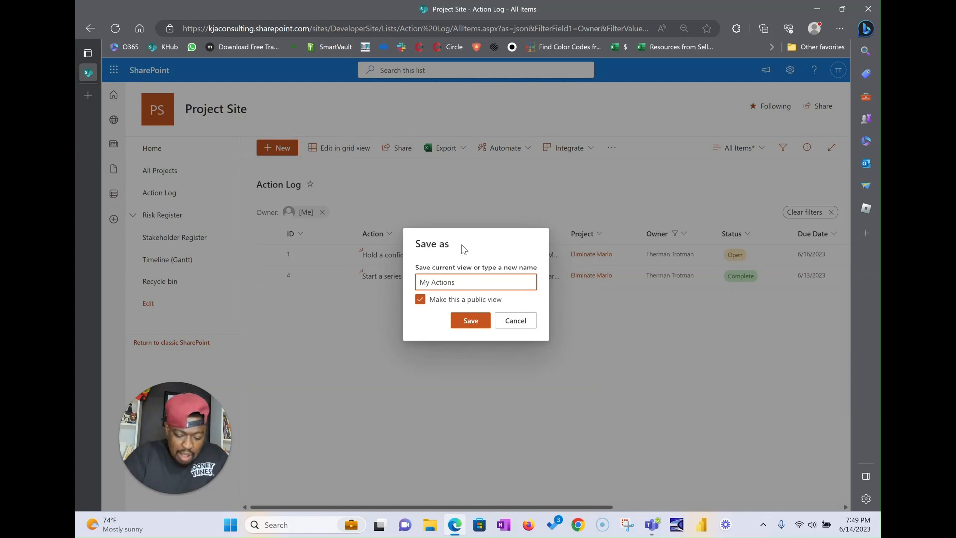
pyautogui.write('Pr')
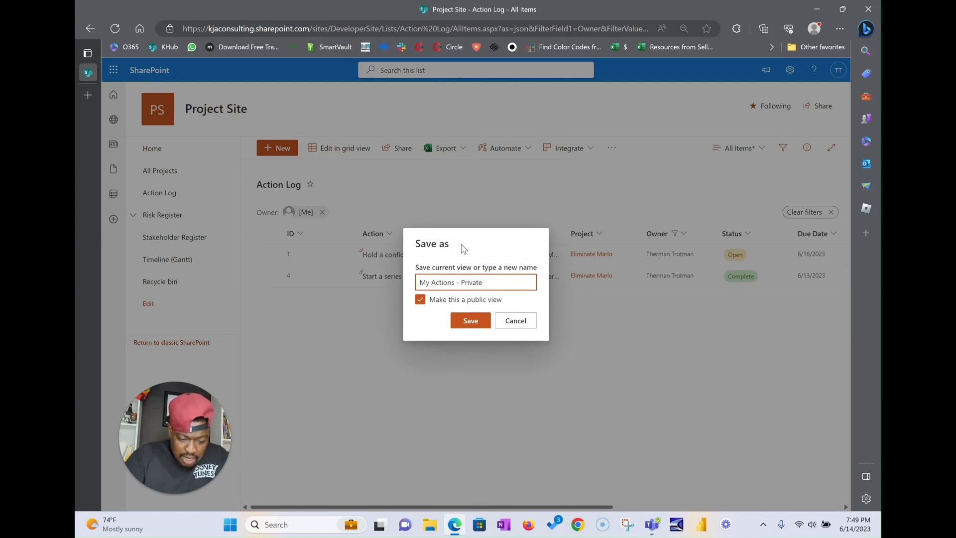
pyautogui.write('ivate')
pyautogui.click(420, 300)
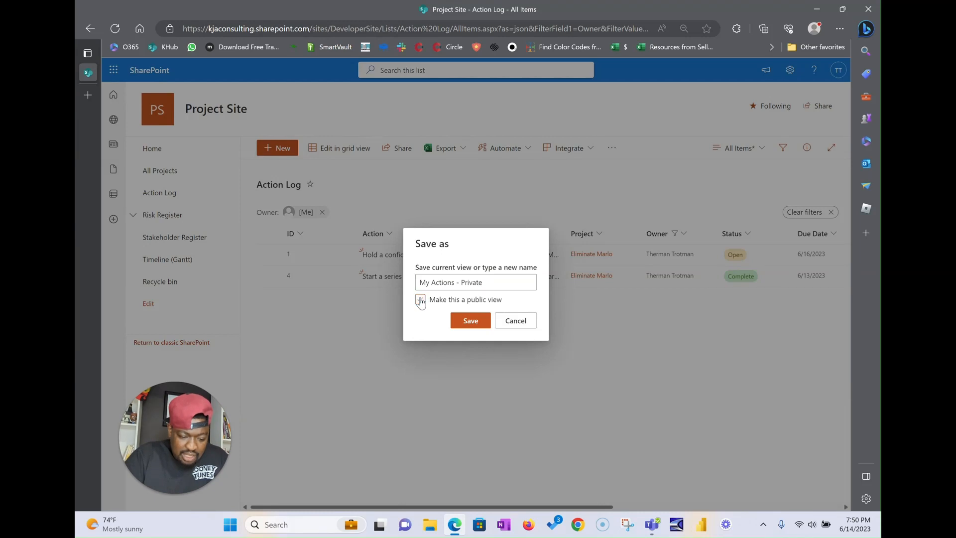
pyautogui.click(467, 320)
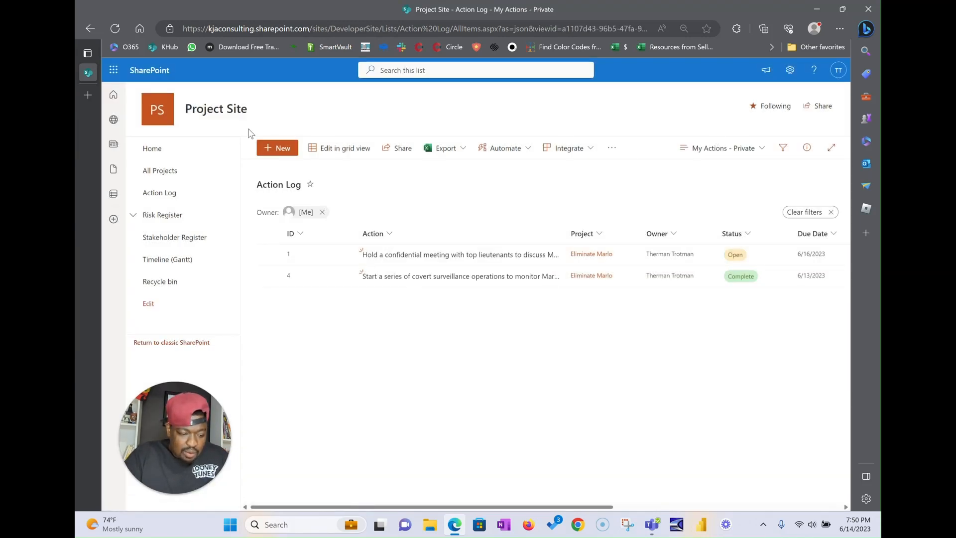
# Return to the full Action Log and add a Count total to the ID column
pyautogui.click(162, 192)
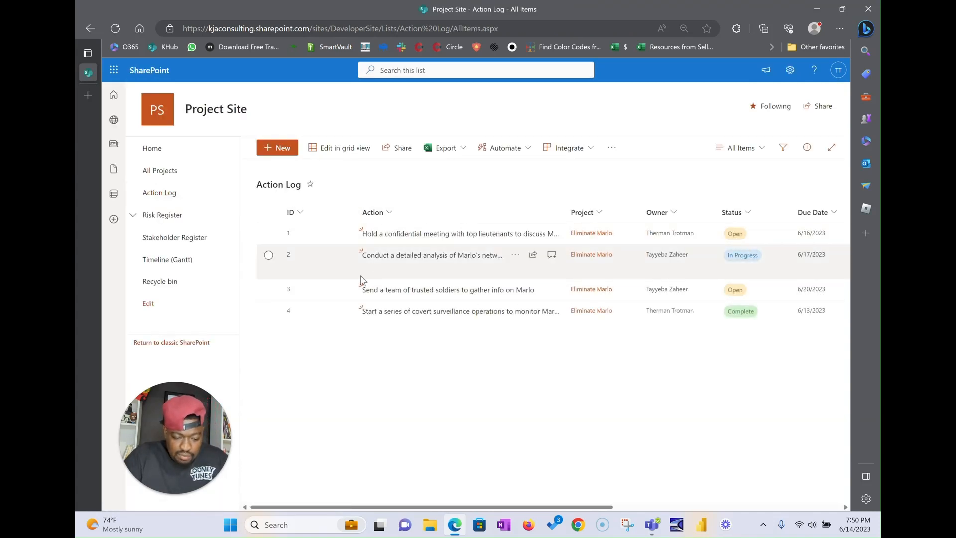
pyautogui.click(314, 213)
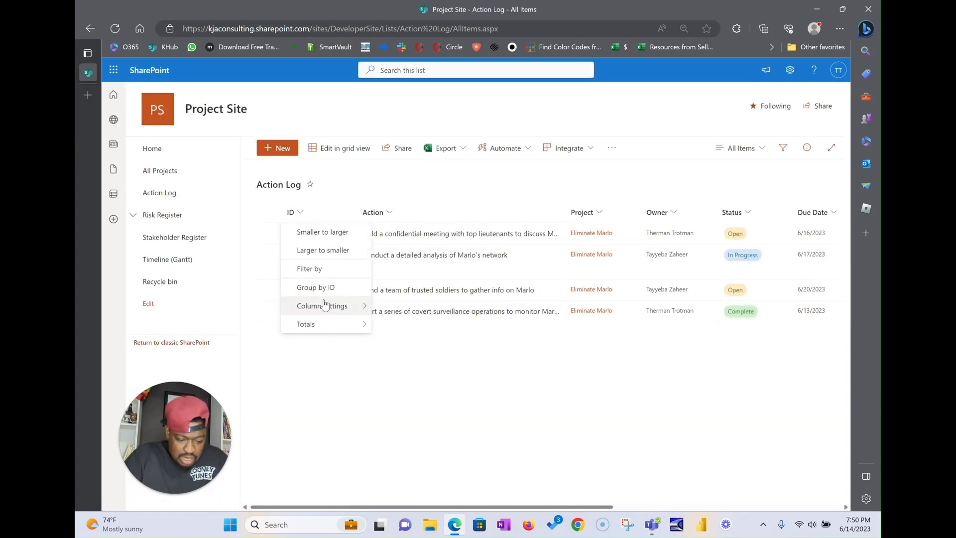
pyautogui.moveTo(320, 324)
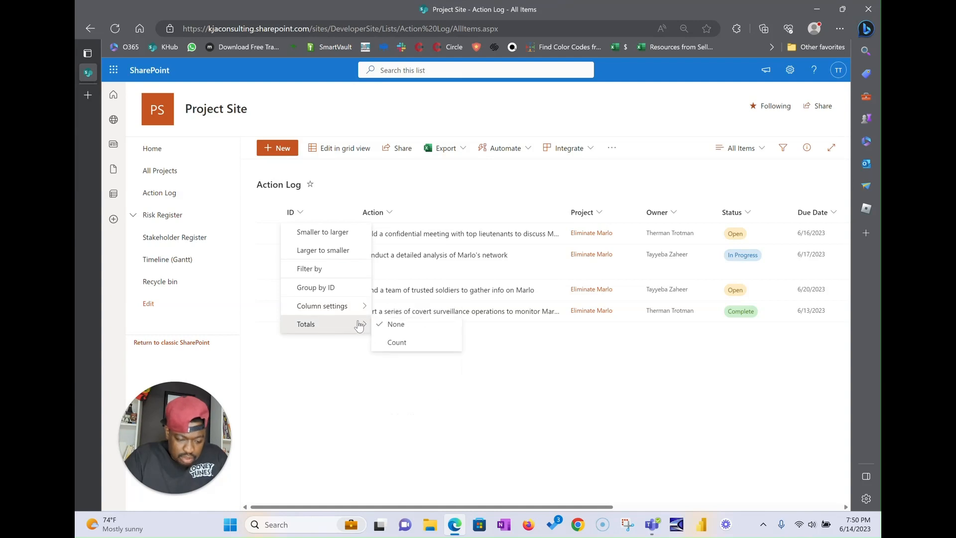
pyautogui.click(390, 343)
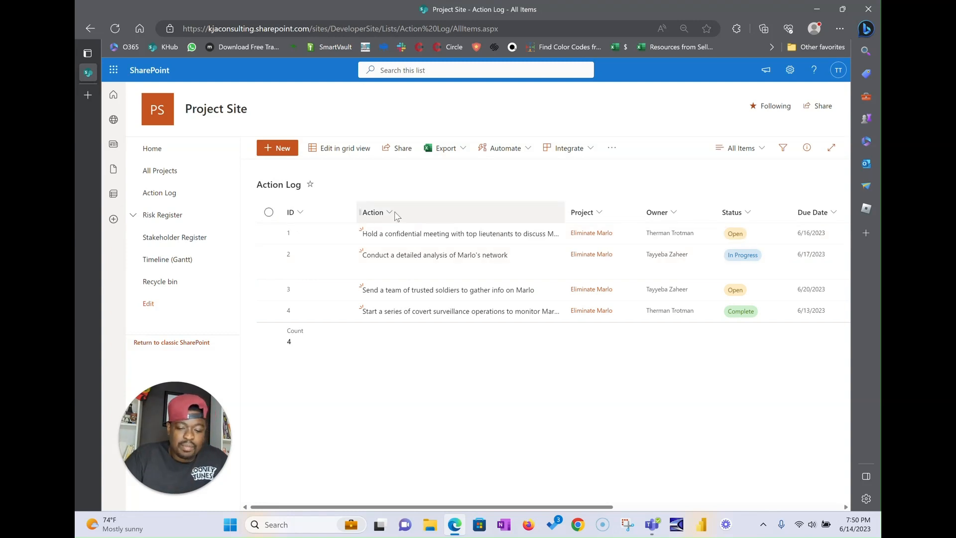
# In the My Actions - Private view, set the confidential meeting action's status to In Progress and close its details
pyautogui.click(755, 149)
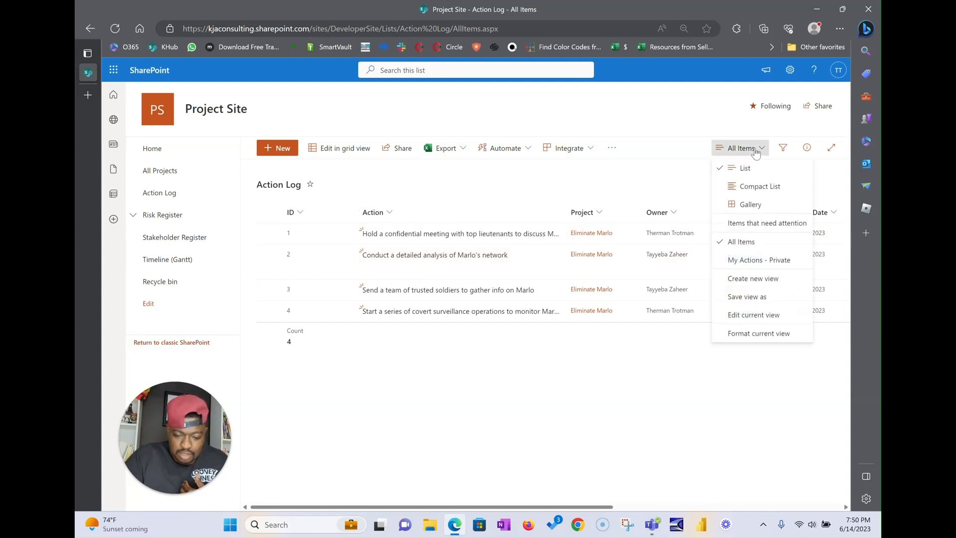
pyautogui.click(757, 266)
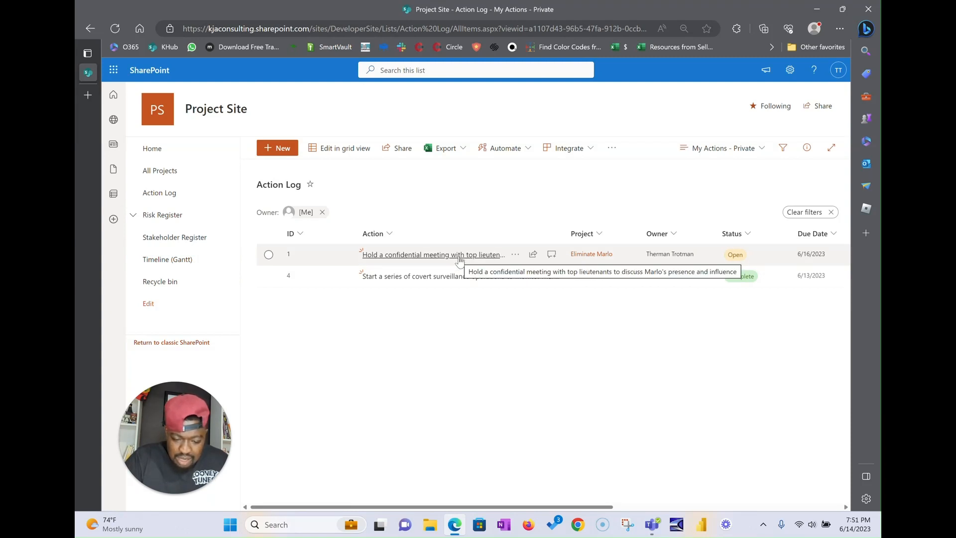
pyautogui.doubleClick(770, 260)
pyautogui.click(518, 275)
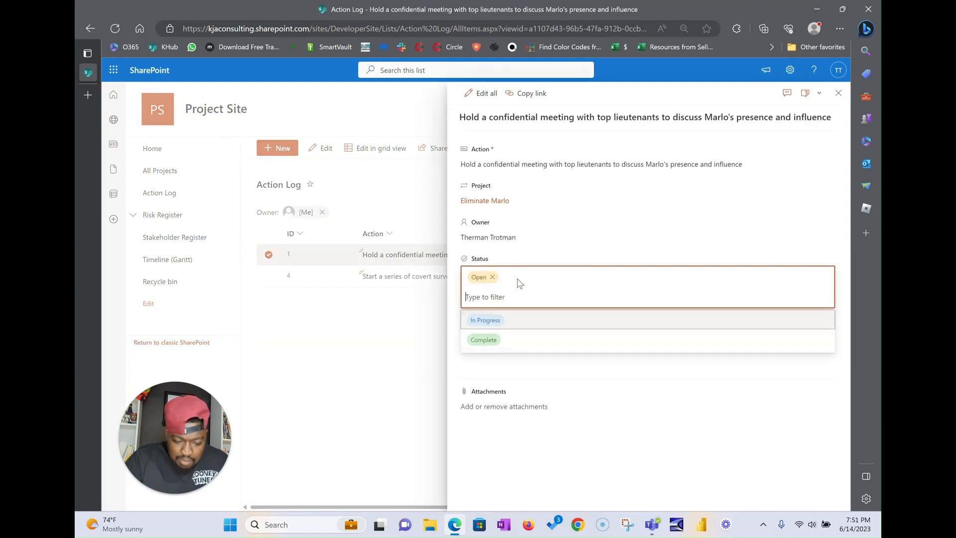
pyautogui.click(506, 326)
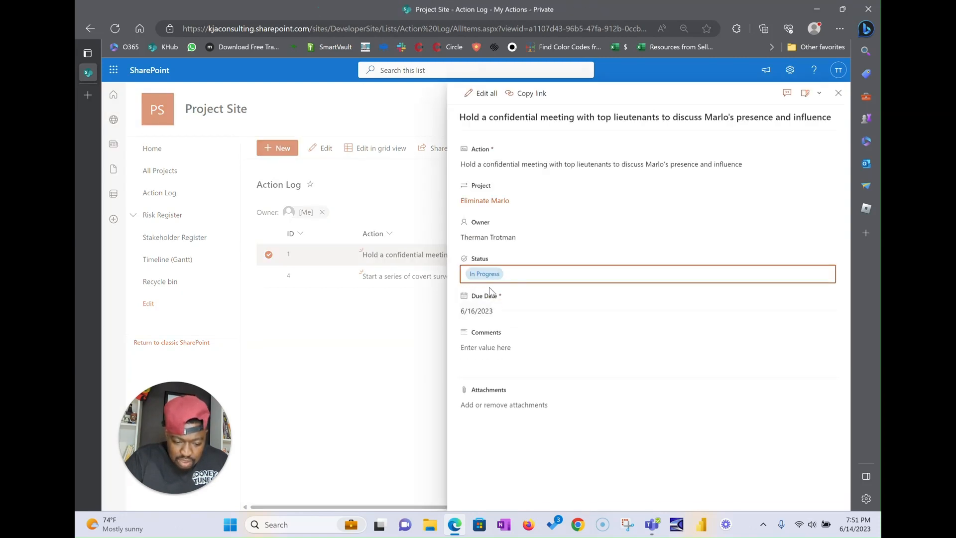
pyautogui.click(410, 325)
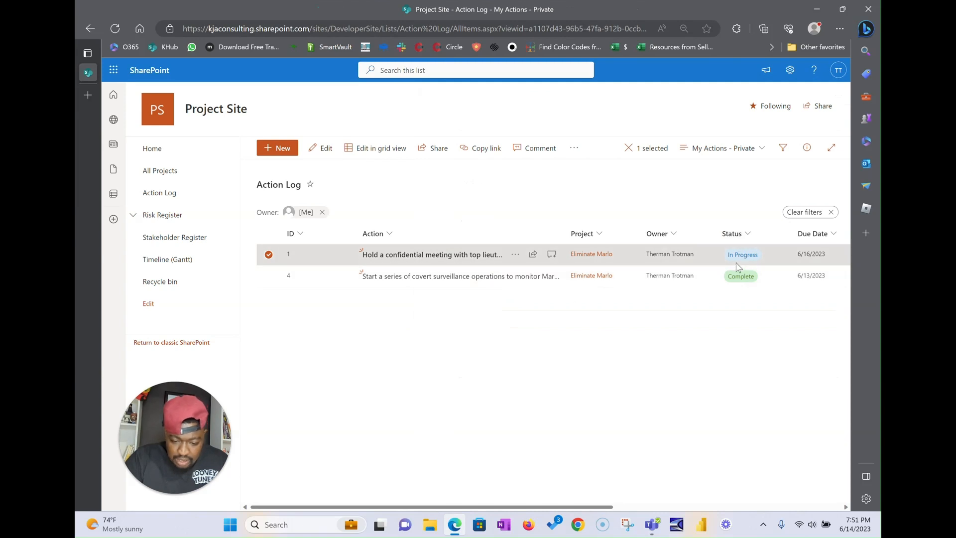
# Export the full Action Log to Excel, open the downloaded query file and enable its data connections
pyautogui.click(160, 193)
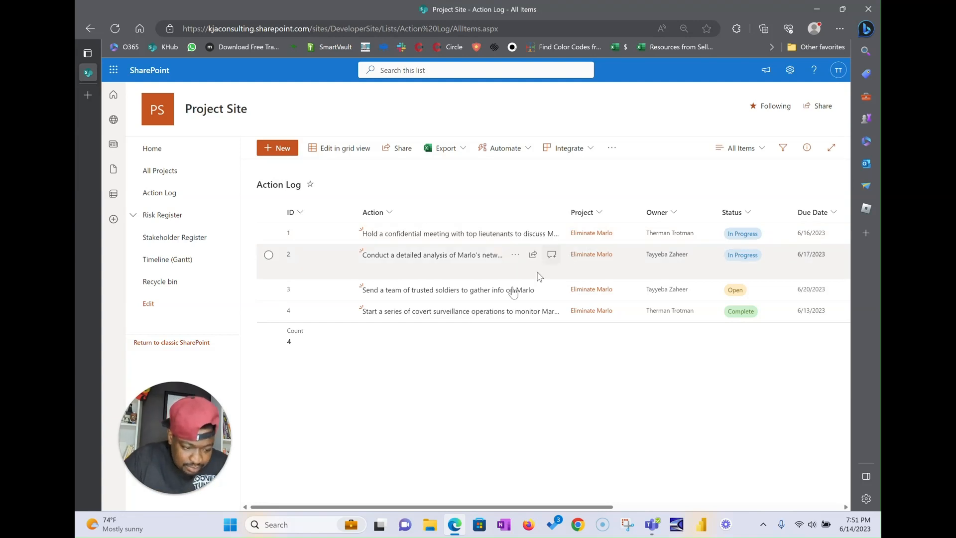
pyautogui.click(454, 152)
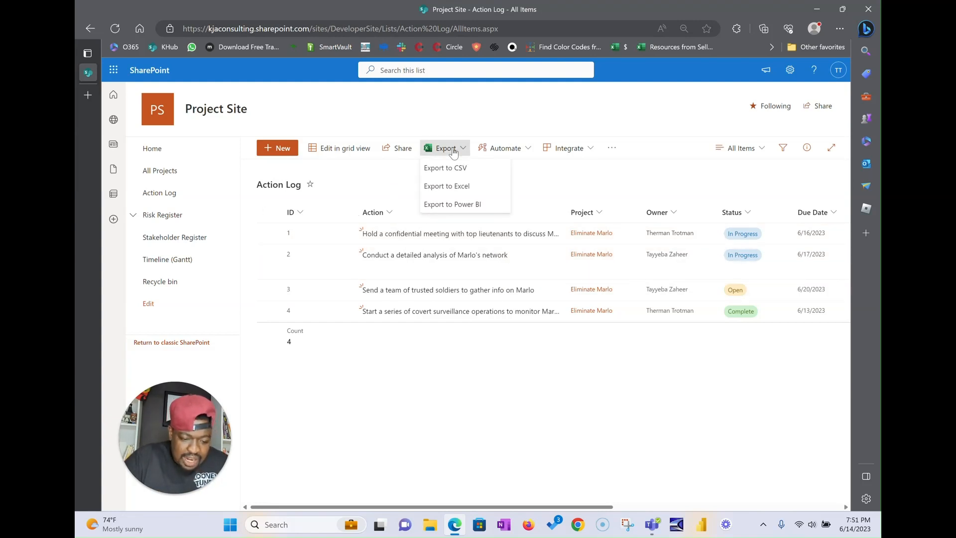
pyautogui.click(448, 186)
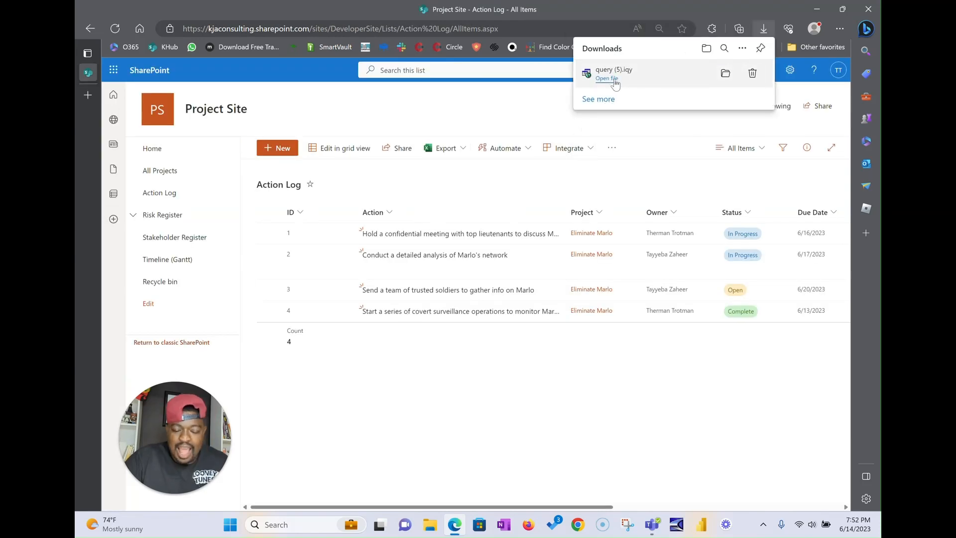
pyautogui.click(610, 79)
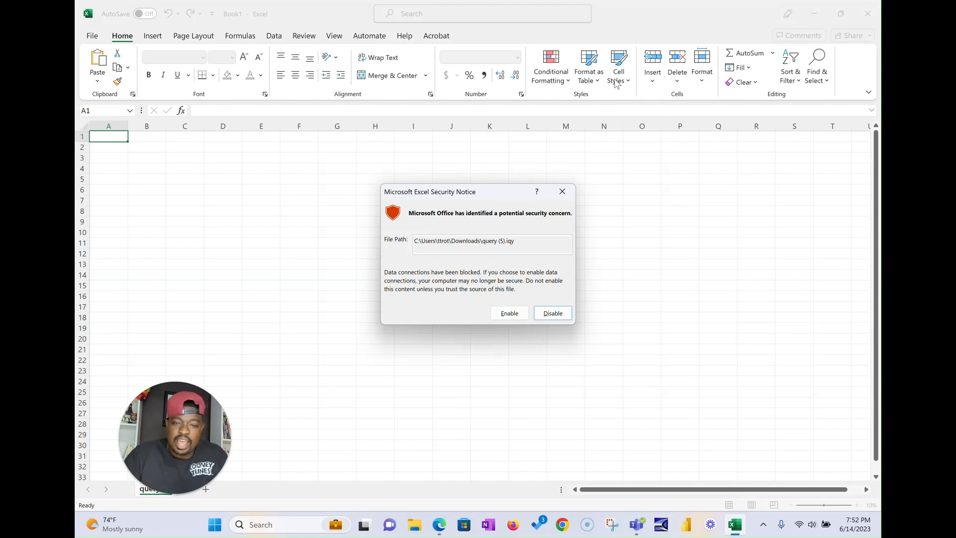
pyautogui.click(509, 313)
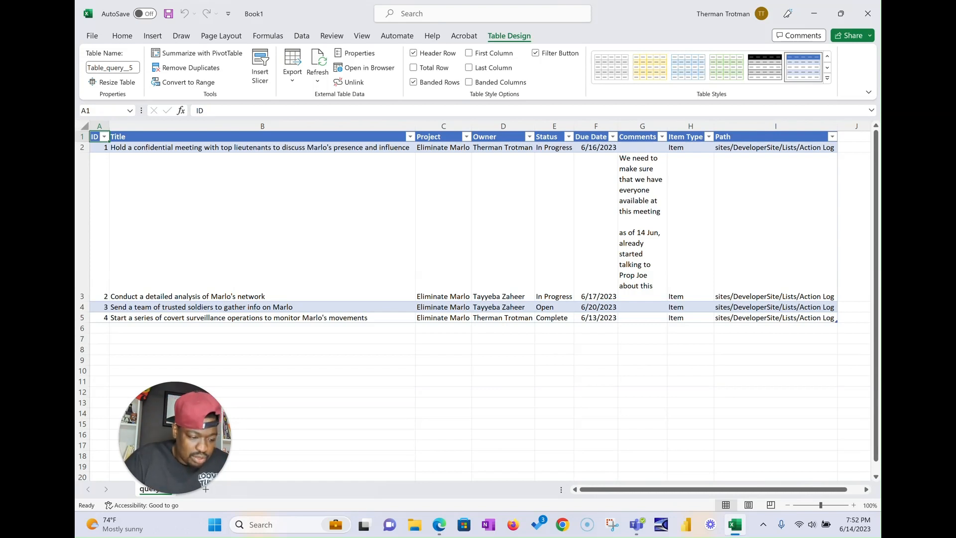
# Set the row height of the entire exported worksheet to 15
pyautogui.hotkey('ctrl', 'a')
pyautogui.click(263, 226)
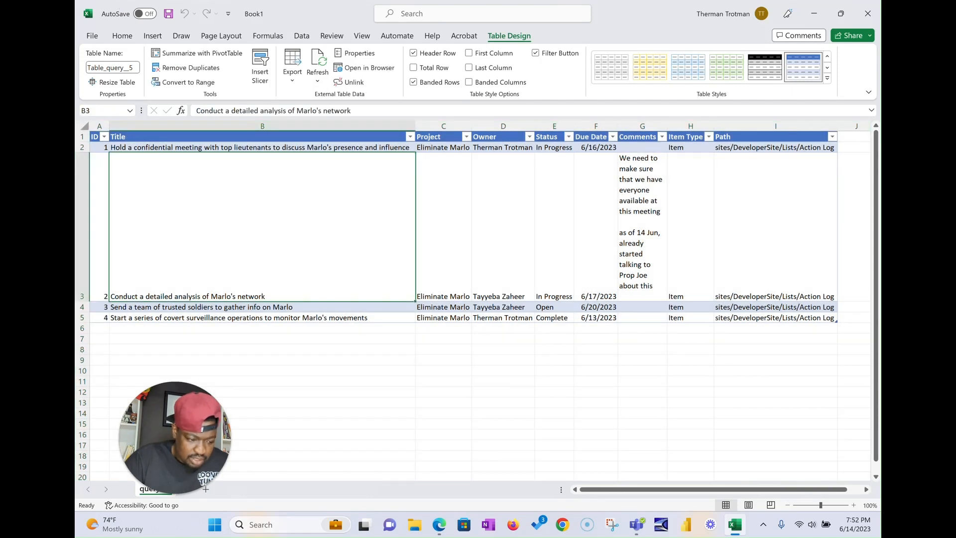
pyautogui.hotkey('ctrl', 'a')
pyautogui.click(122, 36)
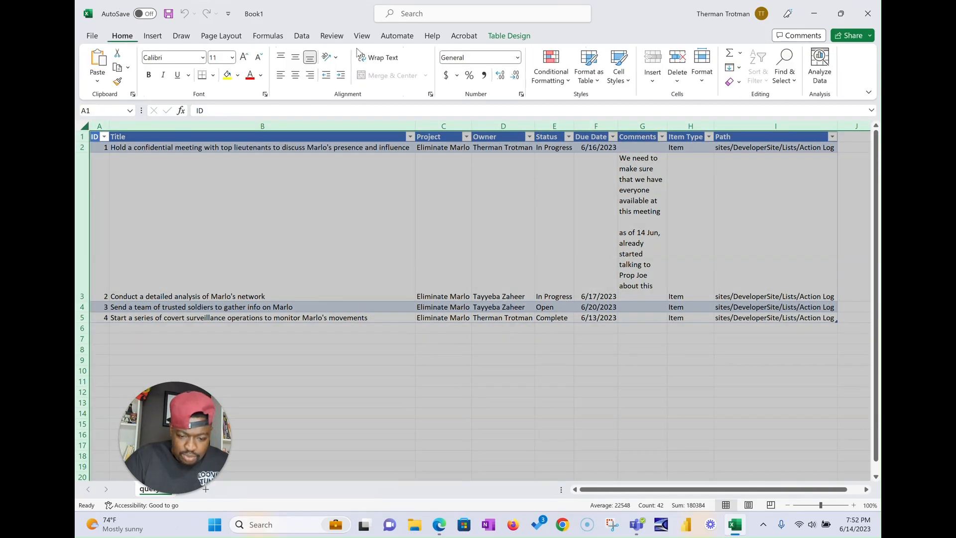
pyautogui.click(703, 67)
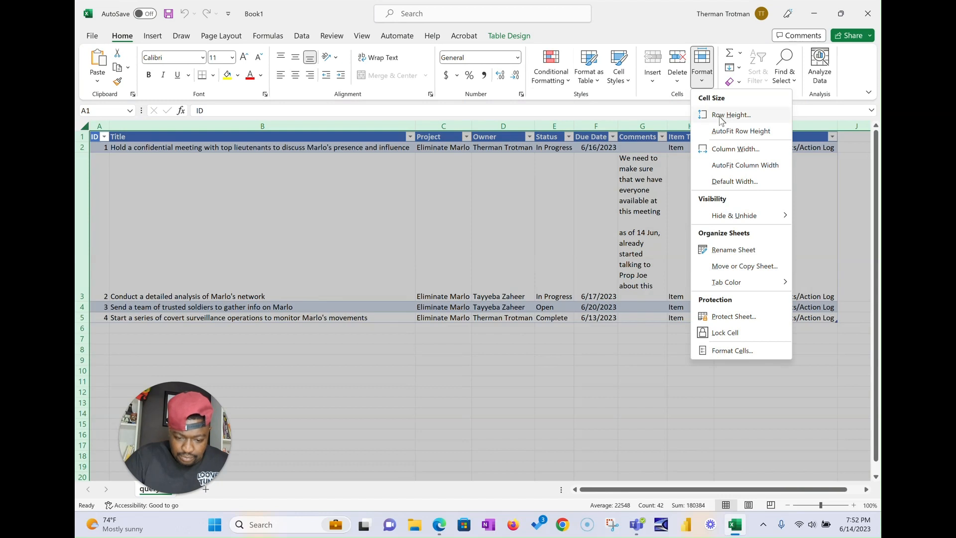
pyautogui.click(720, 115)
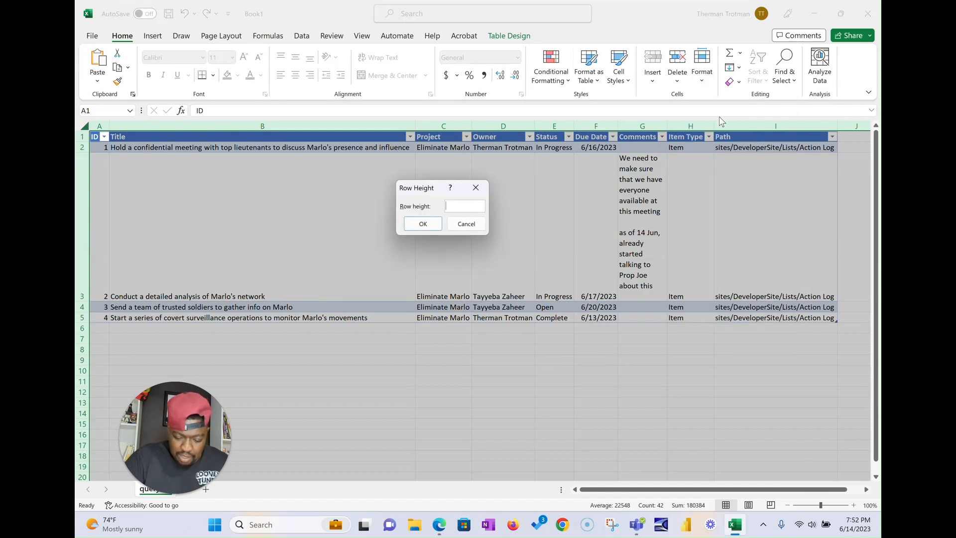
pyautogui.write('15')
pyautogui.press('Return')
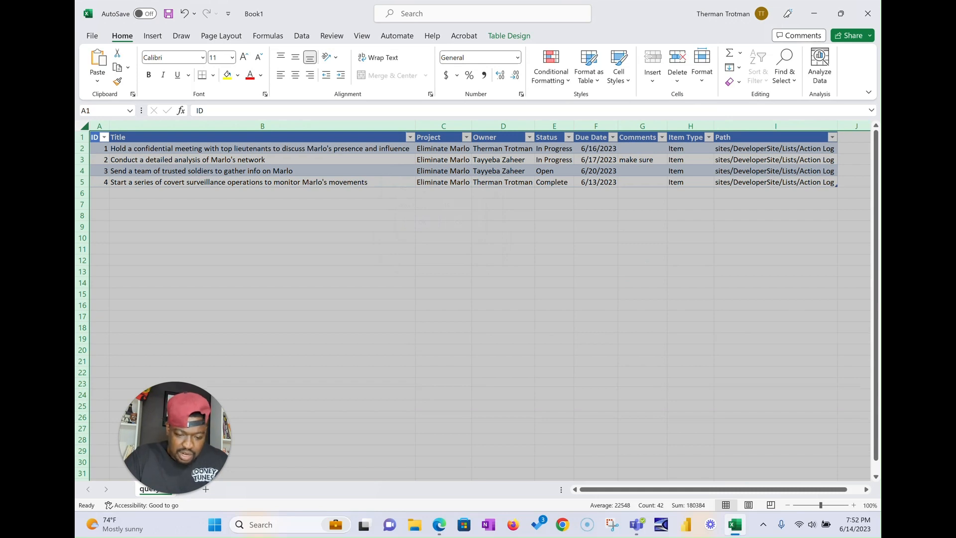
pyautogui.click(263, 249)
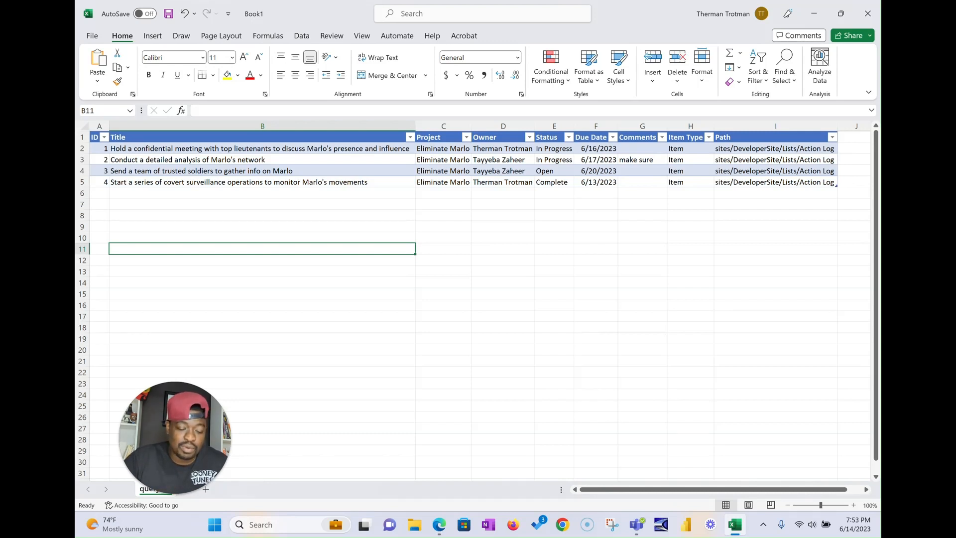
# Rename the exported data's worksheet as "Raw Export"
pyautogui.click(262, 159)
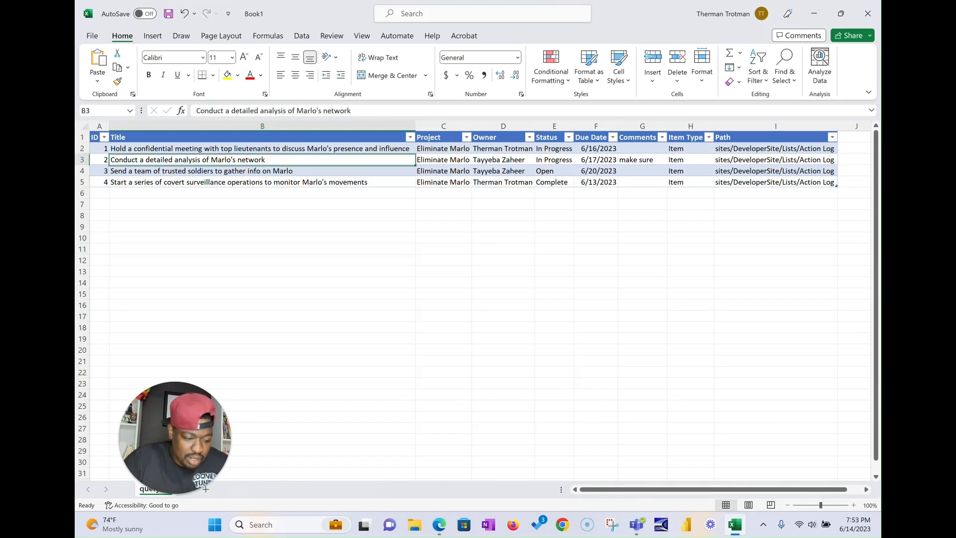
pyautogui.moveTo(156, 426); pyautogui.dragTo(156, 342)
pyautogui.doubleClick(154, 489)
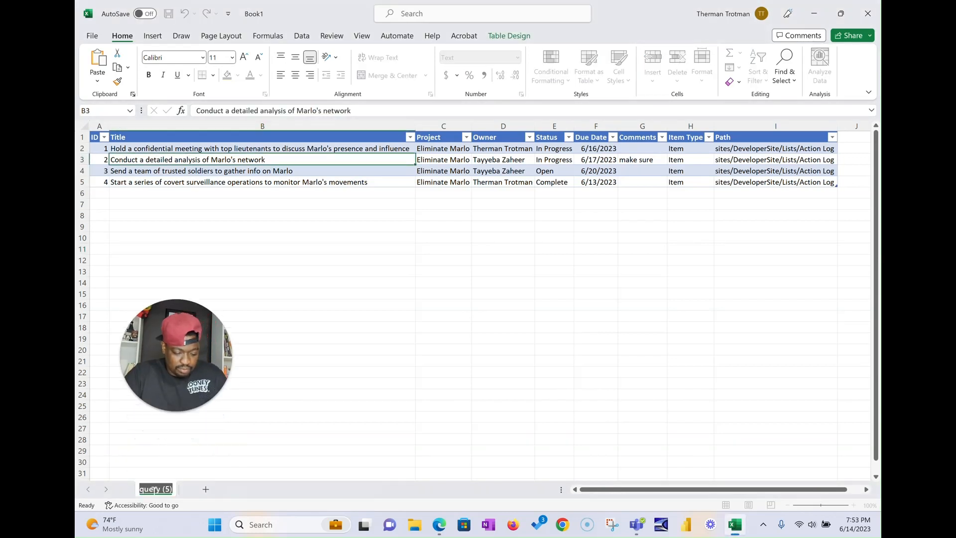
pyautogui.write('Raw Export')
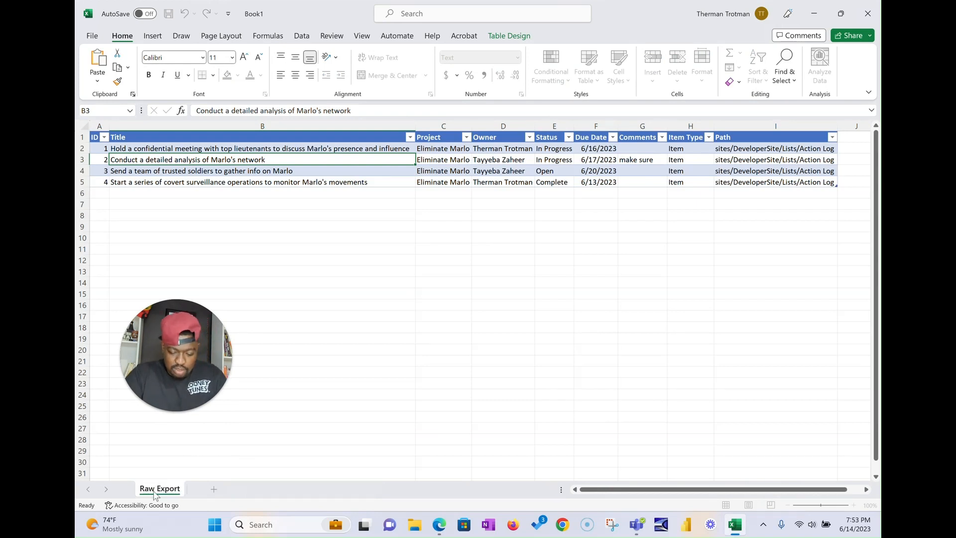
pyautogui.press('Return')
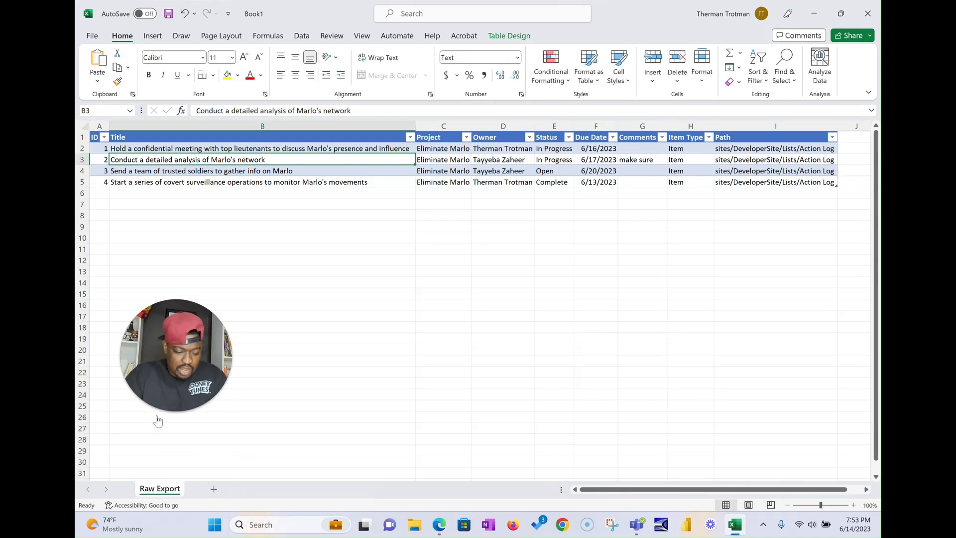
# Create a PivotTable from the exported Action Log table on a new worksheet
pyautogui.click(160, 35)
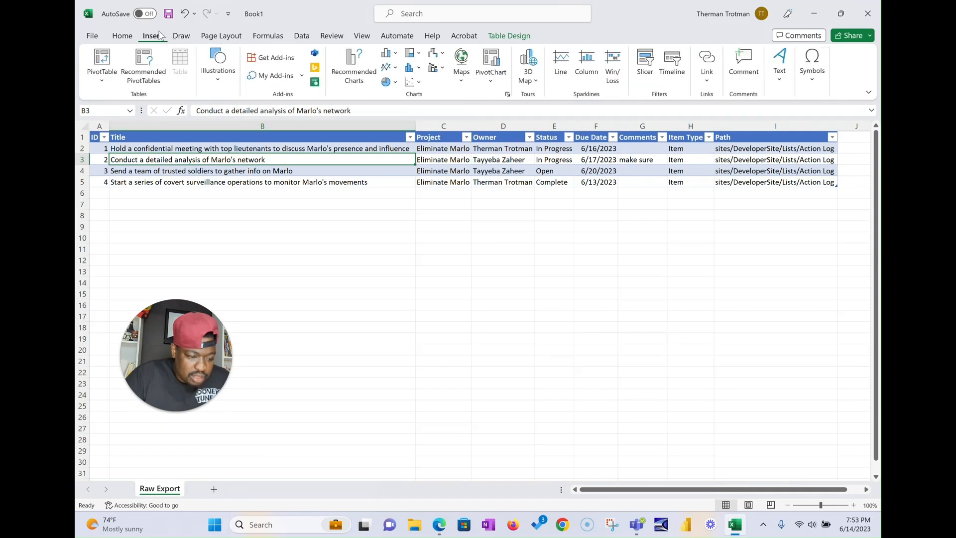
pyautogui.click(103, 75)
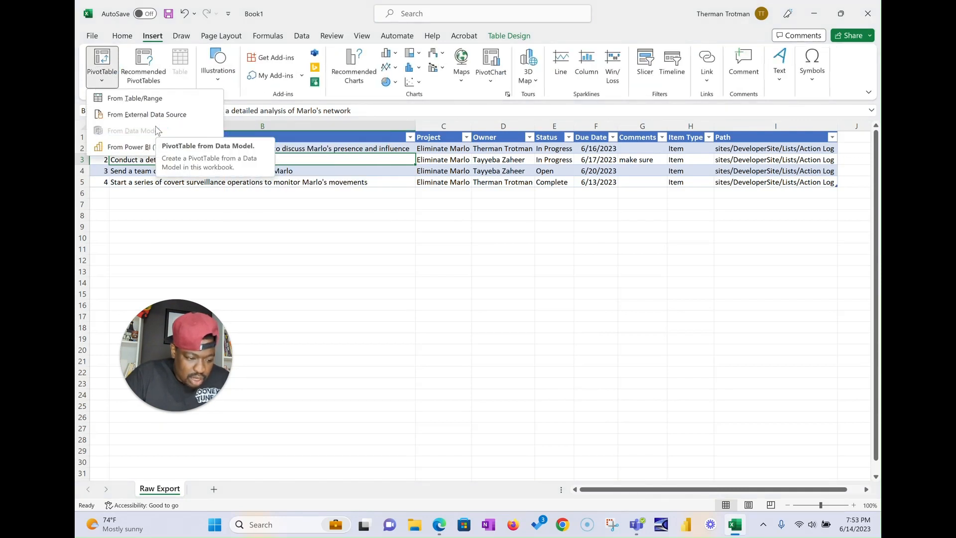
pyautogui.click(135, 98)
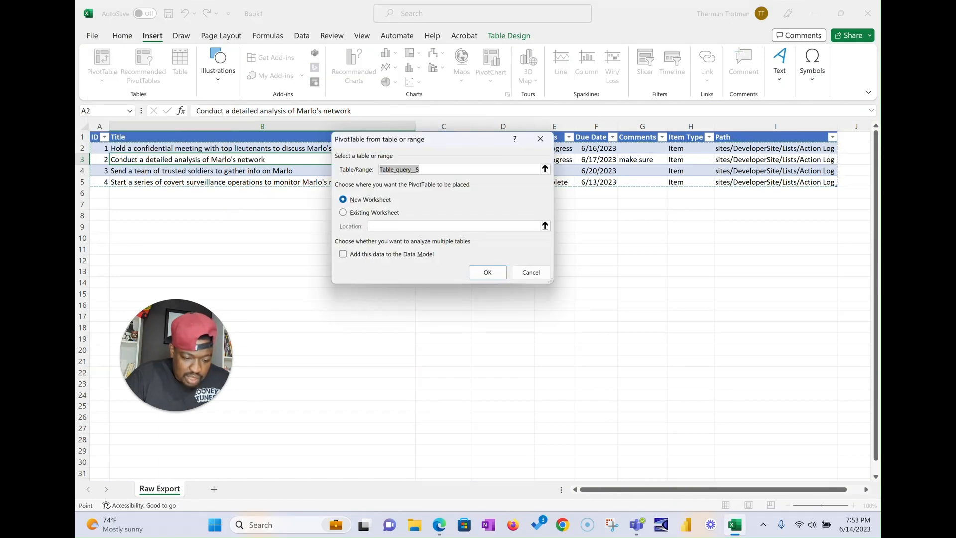
pyautogui.click(488, 273)
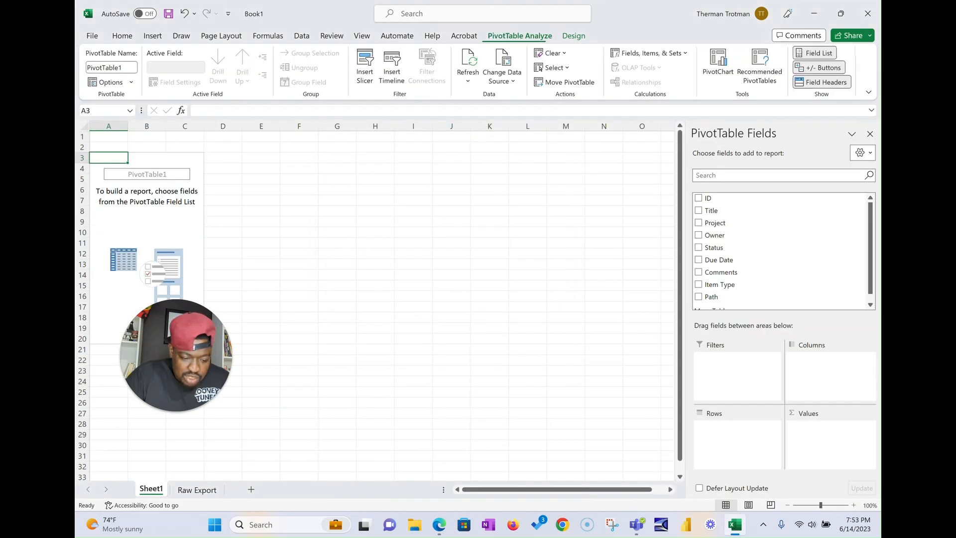
# Add the Title field to the PivotTable's rows
pyautogui.moveTo(174, 343); pyautogui.dragTo(160, 406)
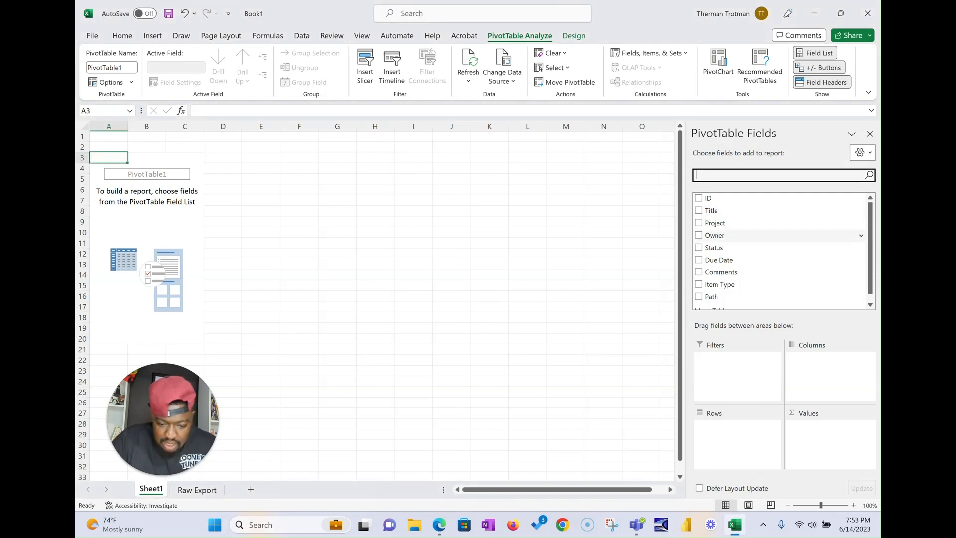
pyautogui.moveTo(723, 211); pyautogui.dragTo(733, 374)
pyautogui.moveTo(737, 441); pyautogui.dragTo(738, 441)
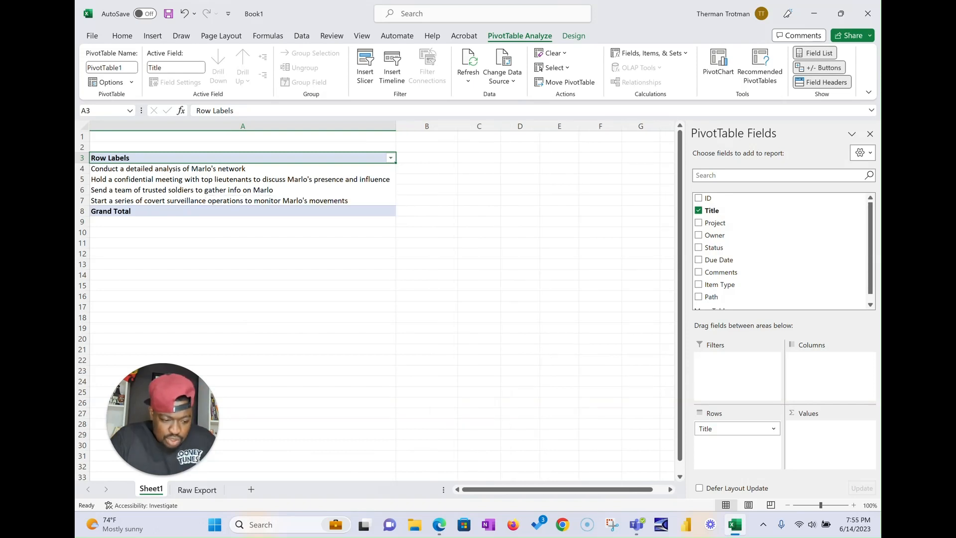
# Insert a Status slicer for the PivotTable, shorten it to about 1.47" high and place it beside the table near row 2
pyautogui.click(349, 242)
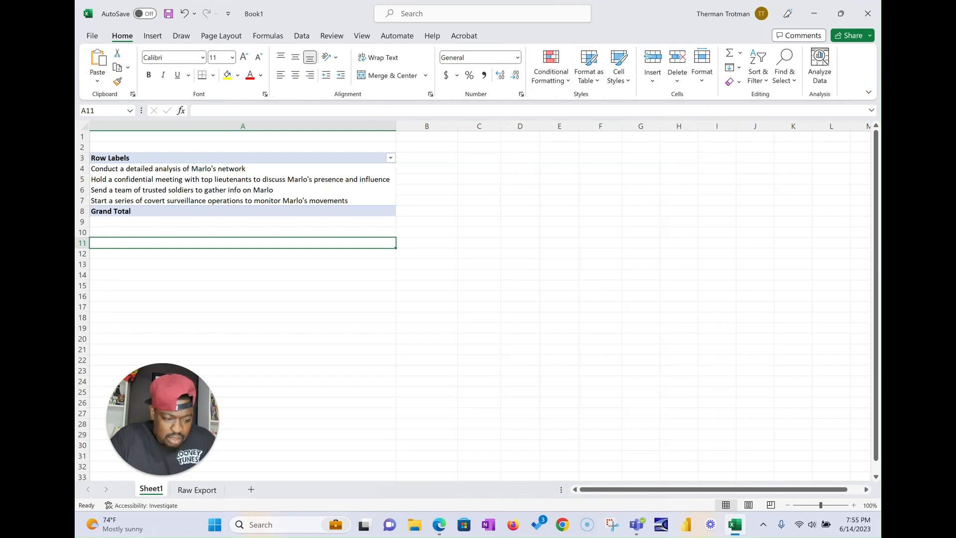
pyautogui.click(243, 179)
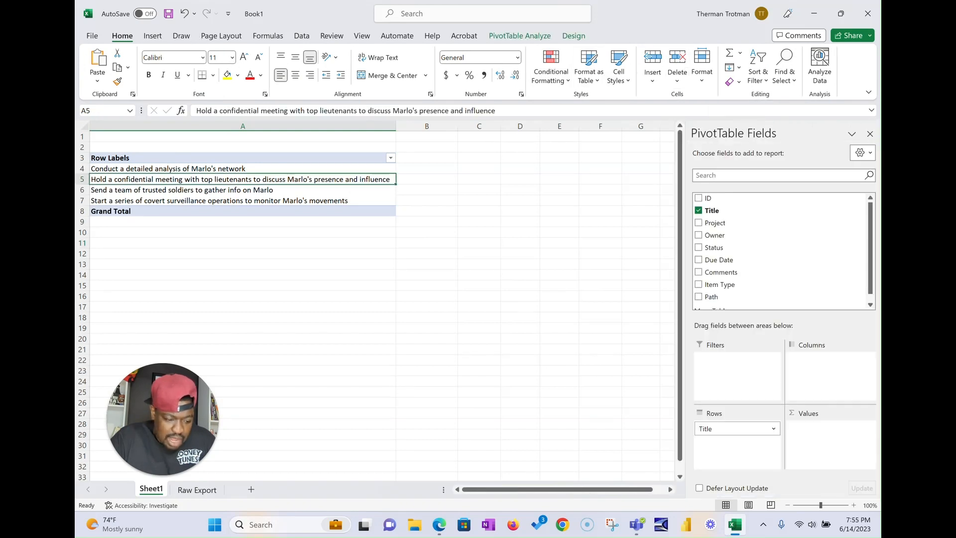
pyautogui.click(155, 36)
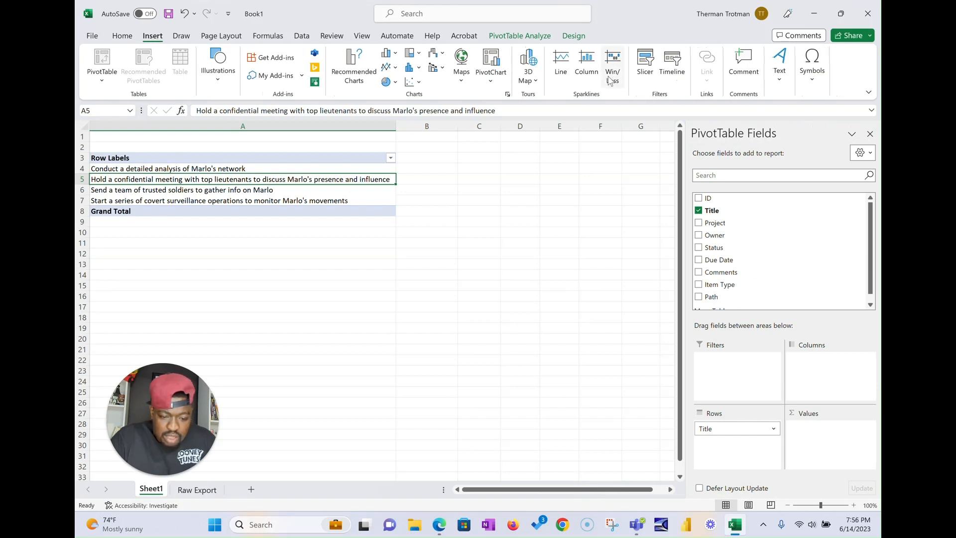
pyautogui.click(641, 73)
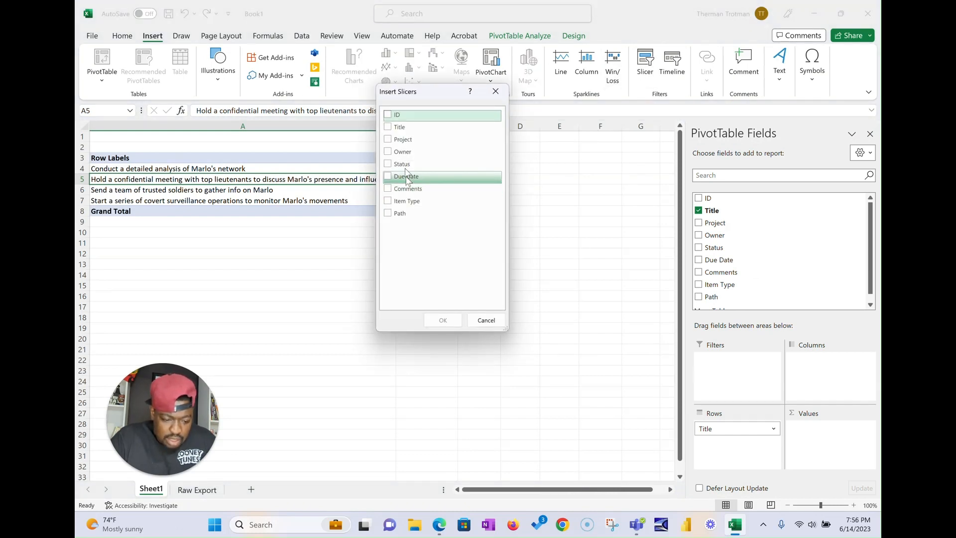
pyautogui.click(388, 165)
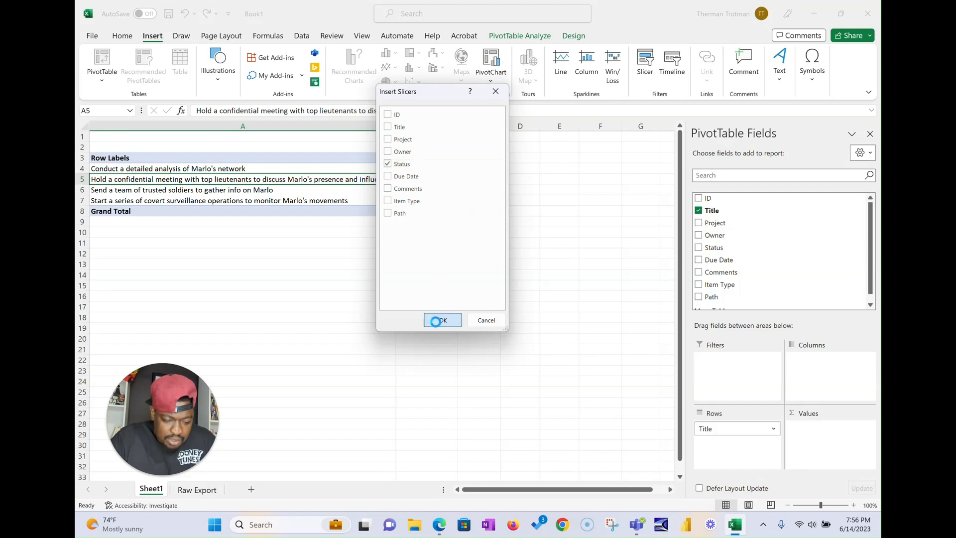
pyautogui.click(441, 320)
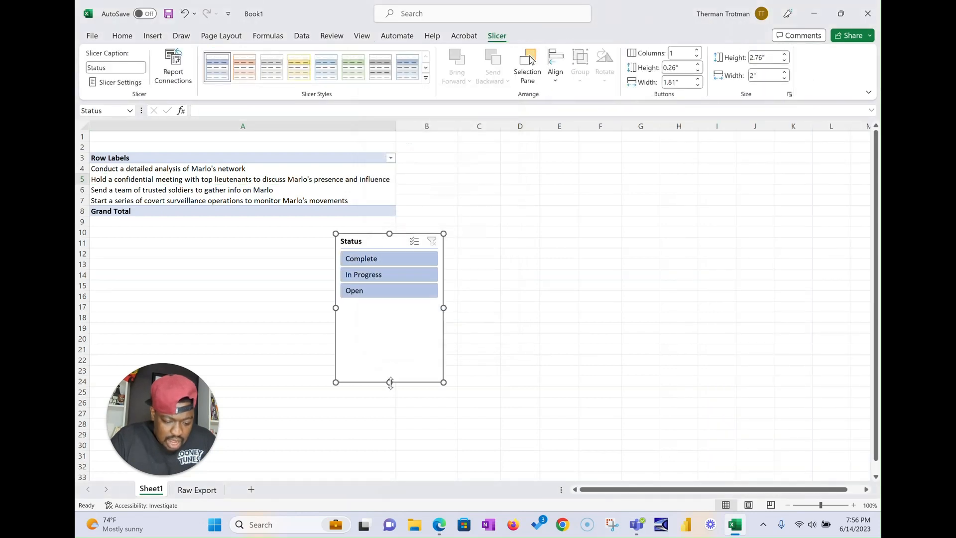
pyautogui.moveTo(390, 383); pyautogui.dragTo(389, 316)
pyautogui.moveTo(374, 250); pyautogui.dragTo(514, 163)
# Try the Status slicer by filtering the PivotTable to Complete, In Progress and Open in turn, and clear the filter
pyautogui.click(513, 171)
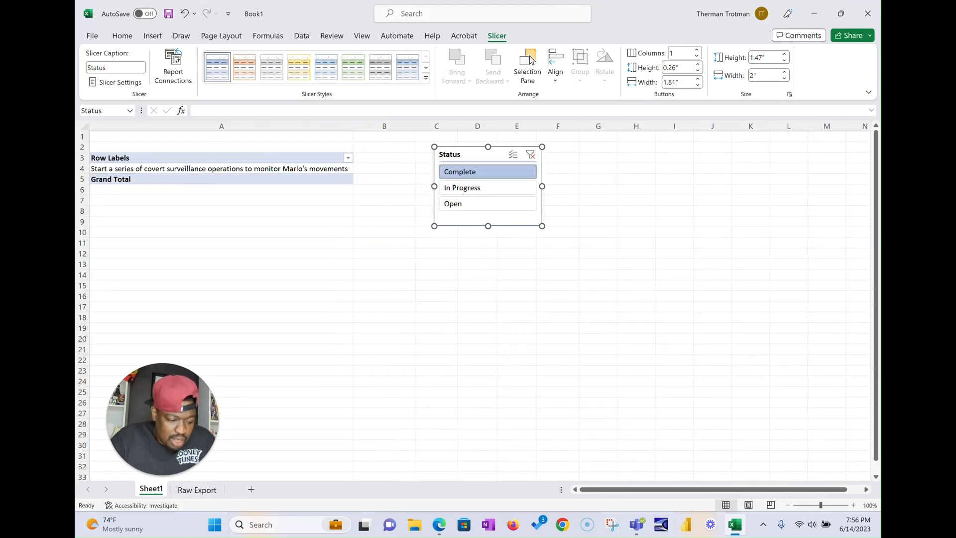
pyautogui.click(486, 188)
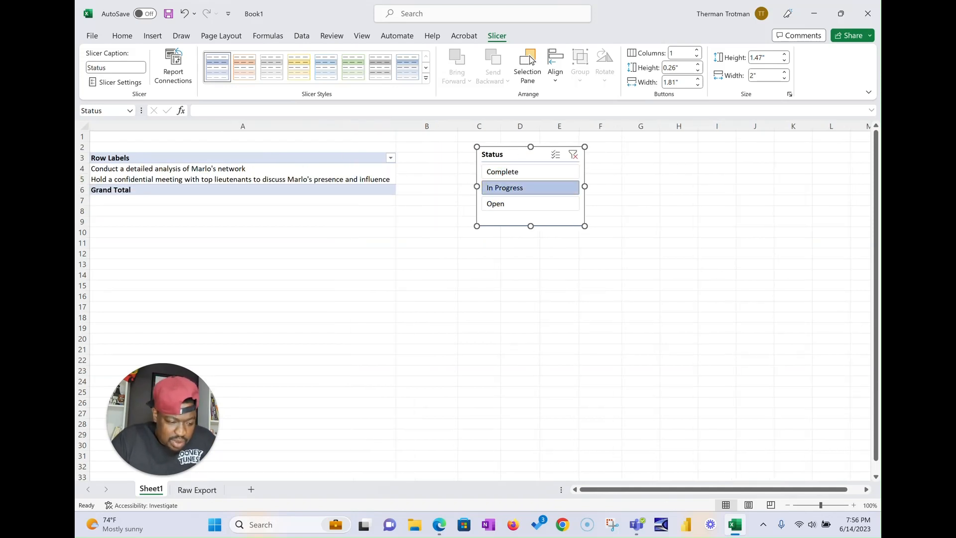
pyautogui.click(498, 204)
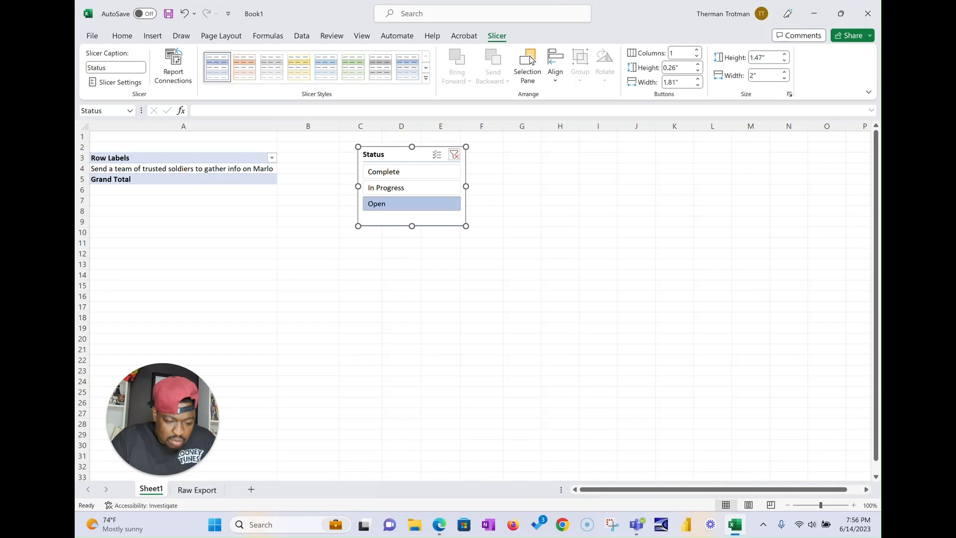
pyautogui.click(454, 154)
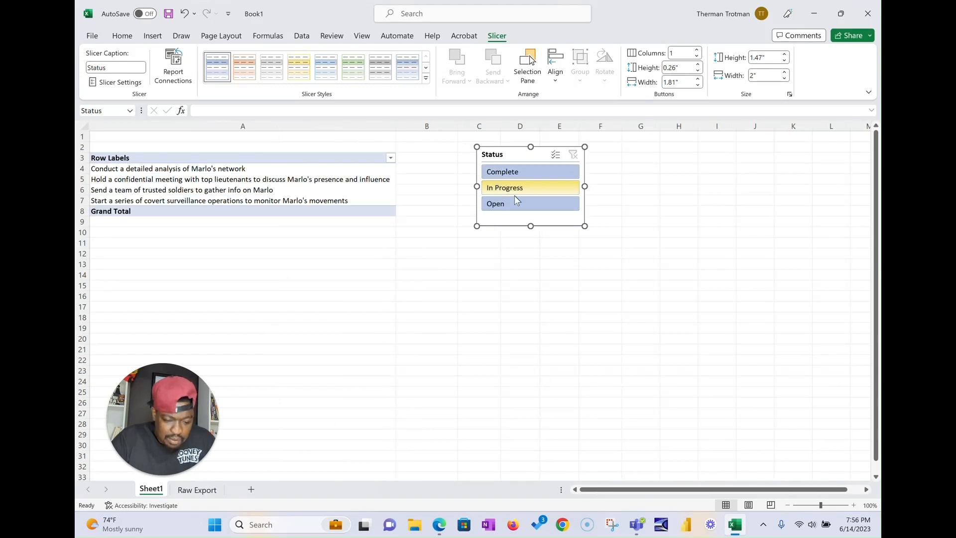
pyautogui.click(305, 193)
pyautogui.rightClick(304, 194)
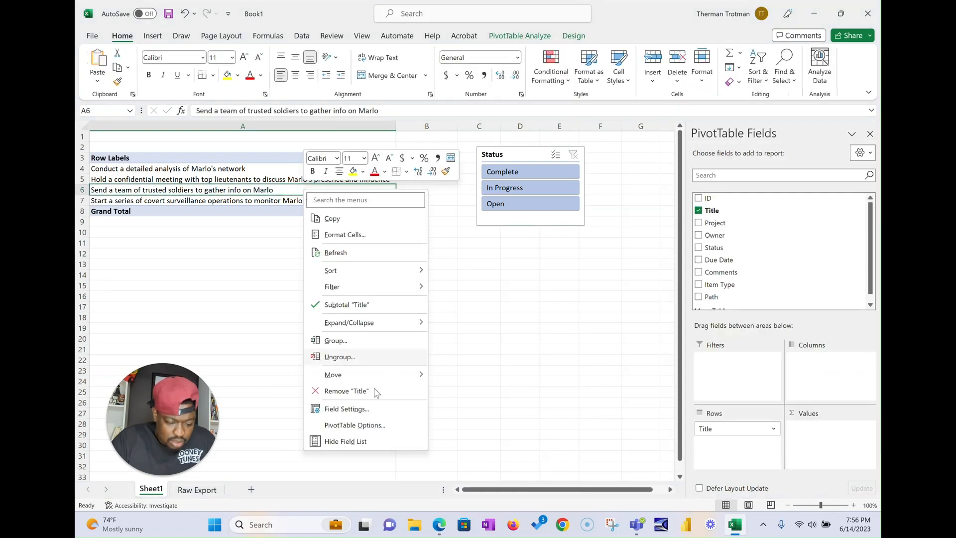
pyautogui.click(376, 411)
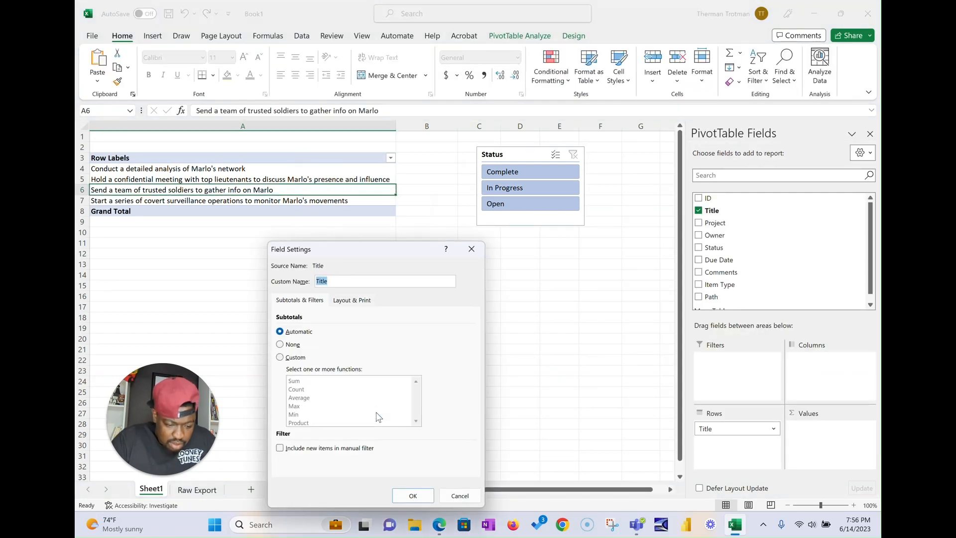
pyautogui.click(471, 251)
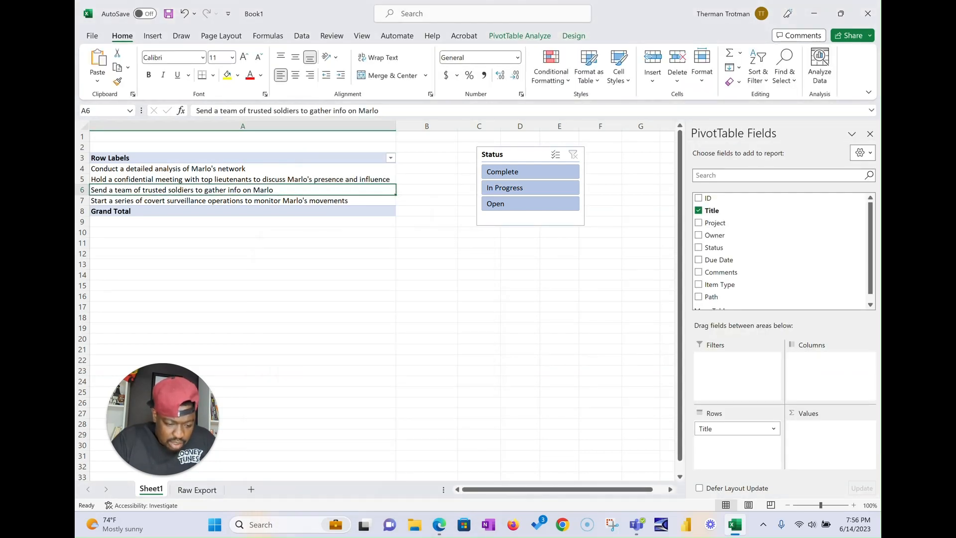
# Turn off automatic fitting of column widths on update in the PivotTable's options
pyautogui.rightClick(280, 179)
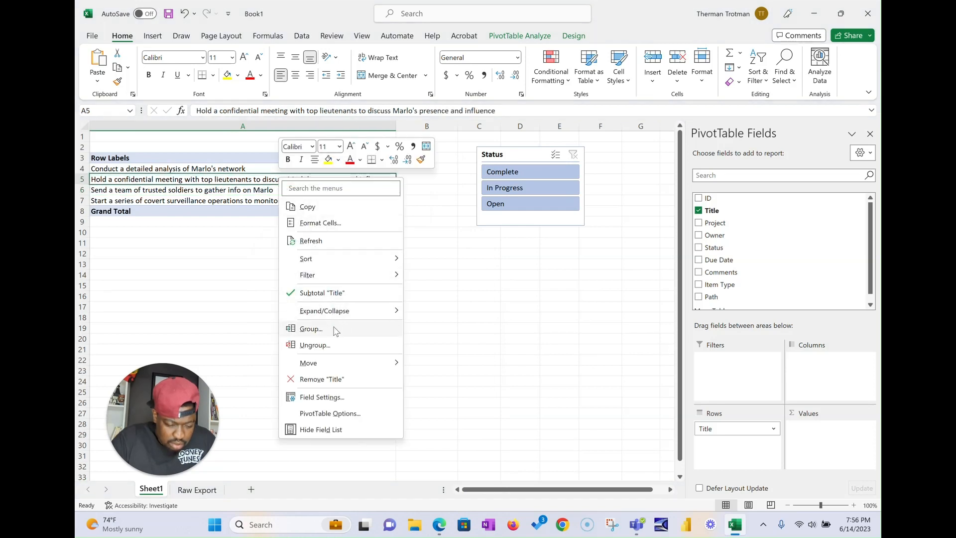
pyautogui.moveTo(343, 315)
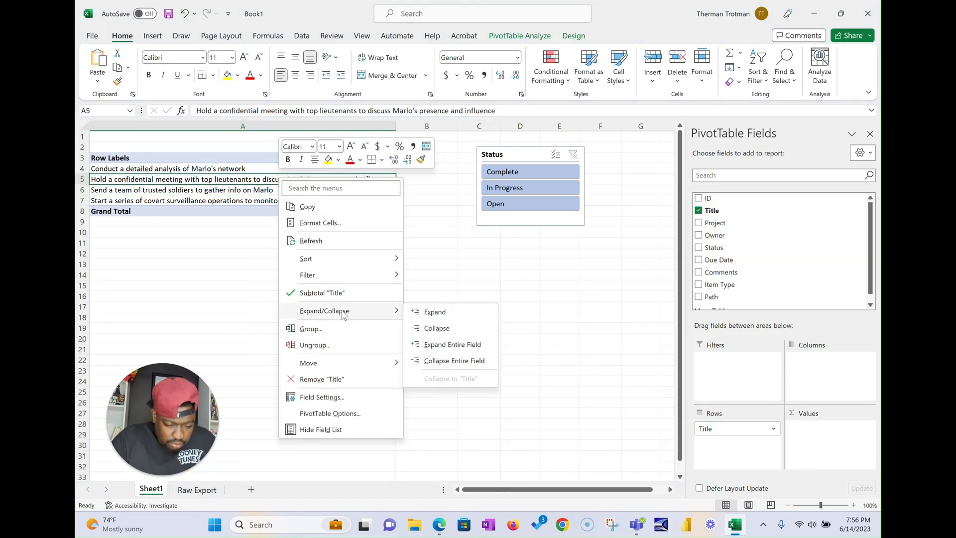
pyautogui.click(335, 414)
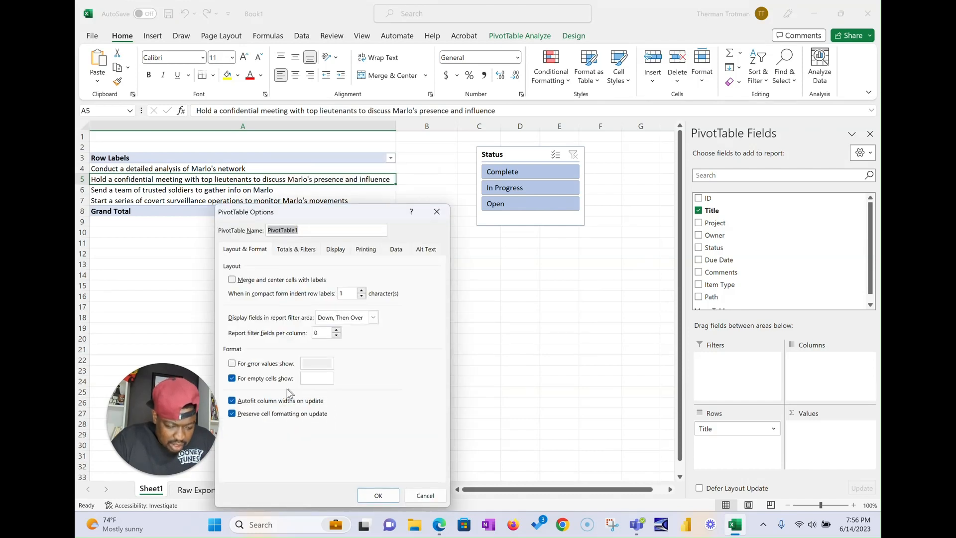
pyautogui.click(233, 401)
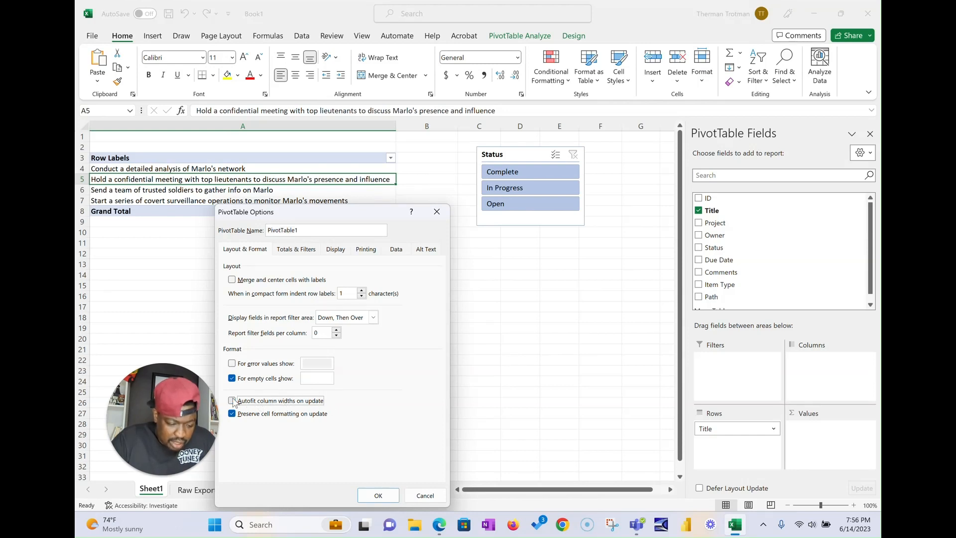
pyautogui.click(371, 496)
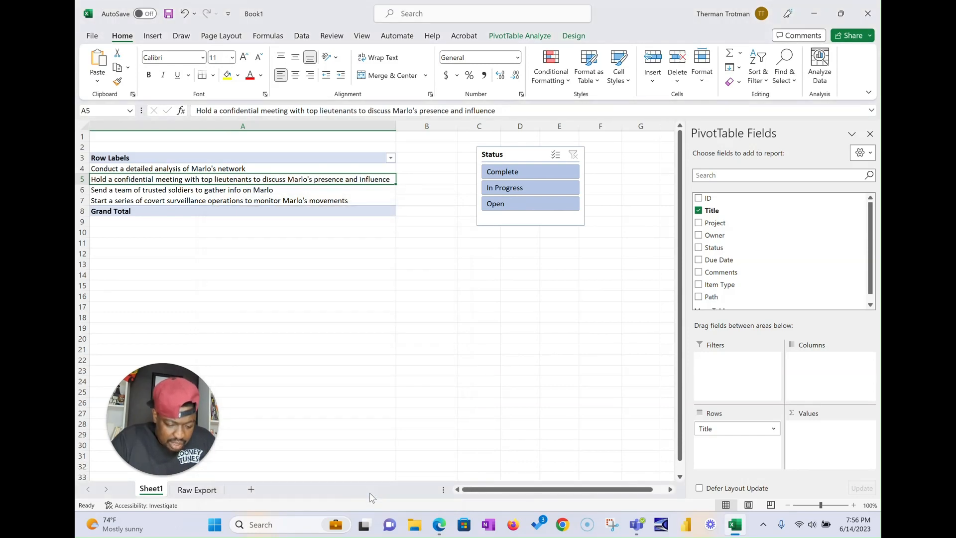
# Retest the fixed column width by switching the Status slicer through Complete, In Progress and Open, and clear the filter
pyautogui.click(505, 175)
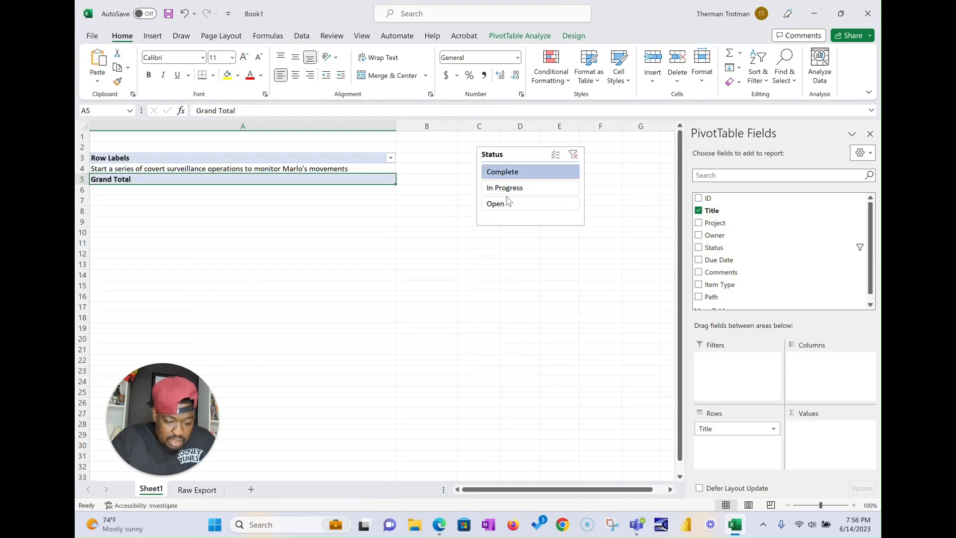
pyautogui.click(505, 188)
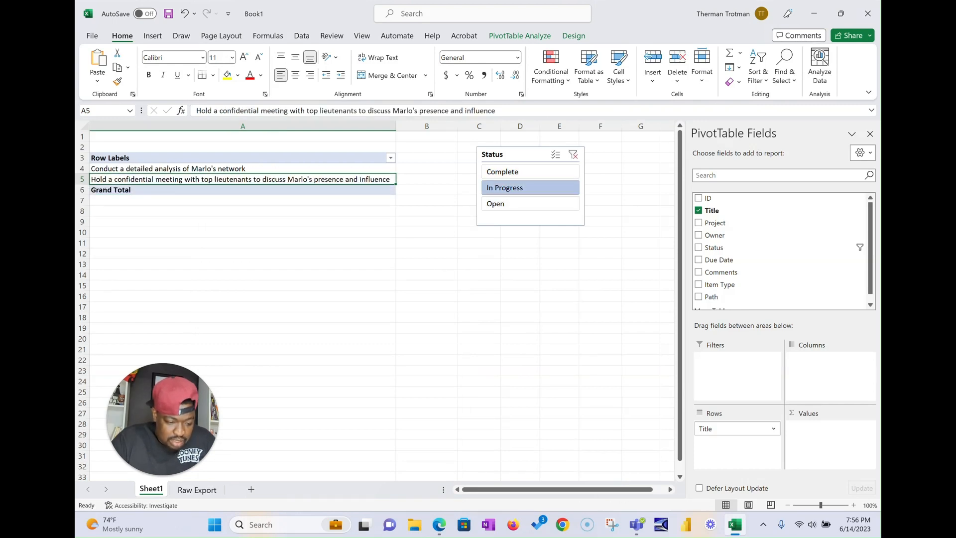
pyautogui.click(491, 204)
pyautogui.click(573, 158)
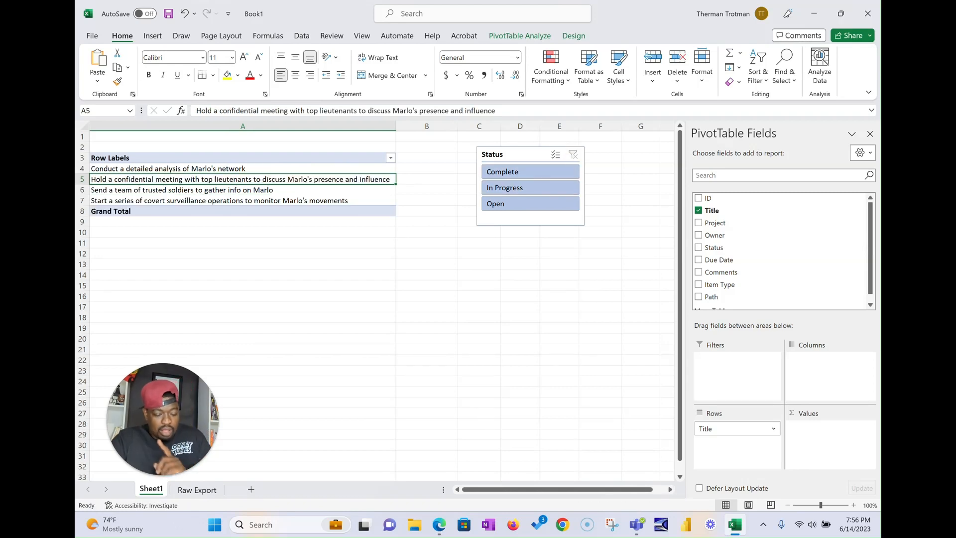
# Move the Status slicer directly below the PivotTable near row 11 and filter to Complete, followed by In Progress
pyautogui.moveTo(518, 154); pyautogui.dragTo(159, 248)
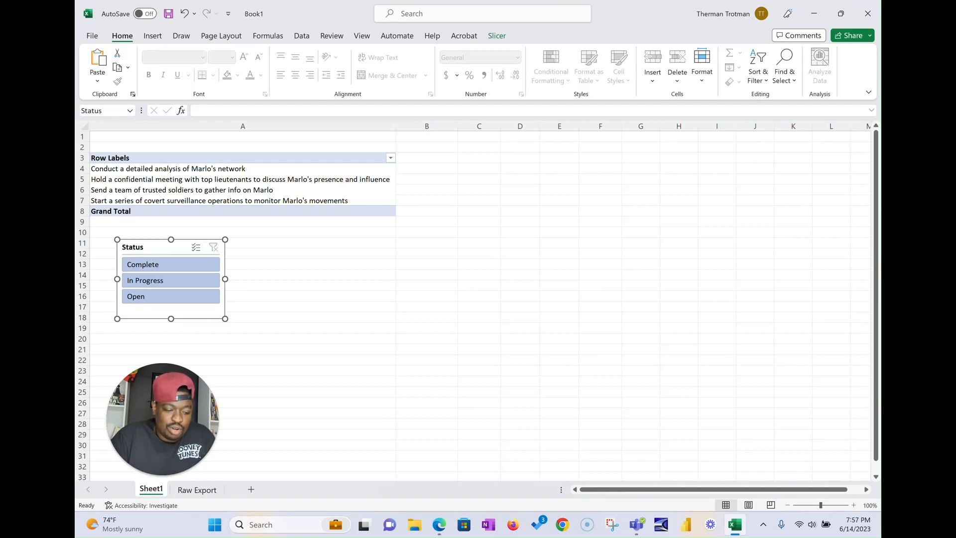
pyautogui.click(147, 262)
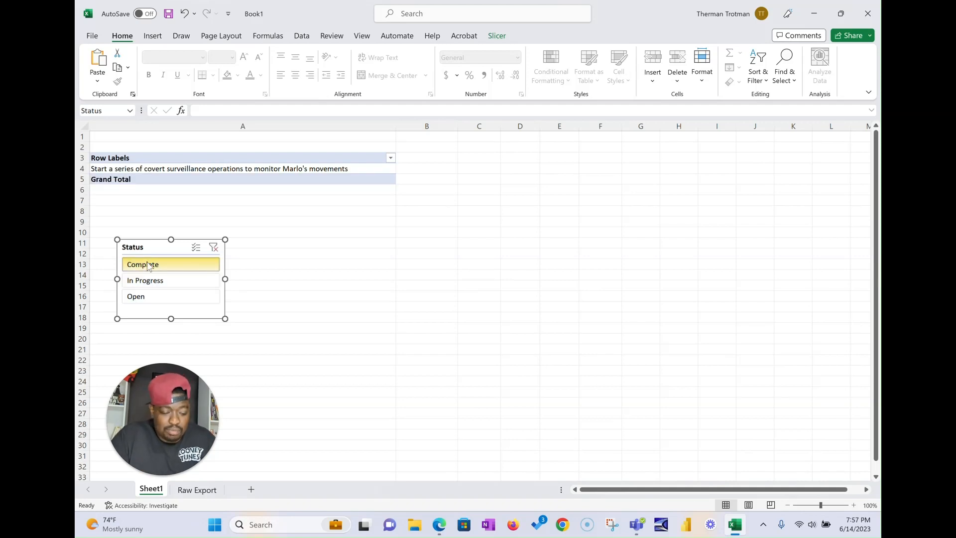
pyautogui.click(151, 282)
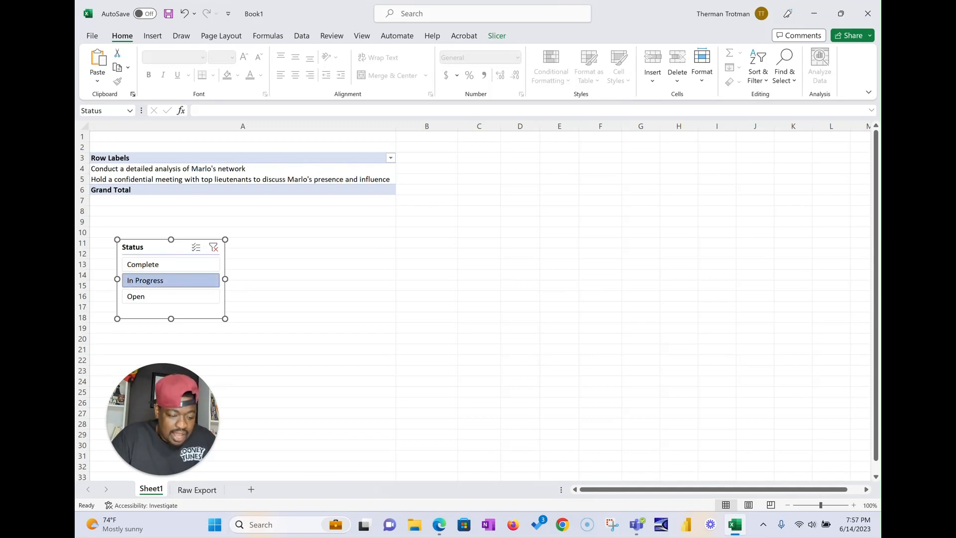
# Add the Due Date field beneath Title in the PivotTable's rows and clear the Status slicer's filter
pyautogui.click(243, 179)
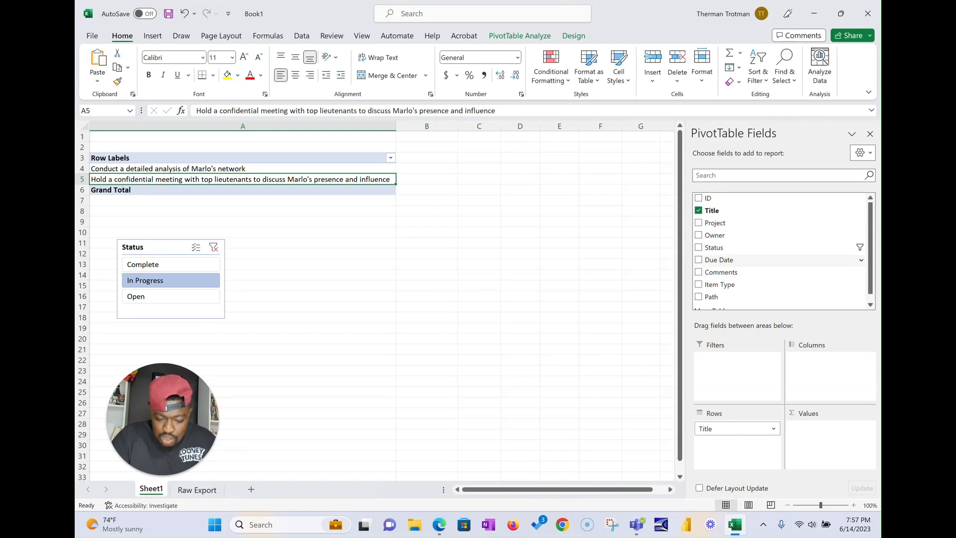
pyautogui.moveTo(720, 260); pyautogui.dragTo(737, 444)
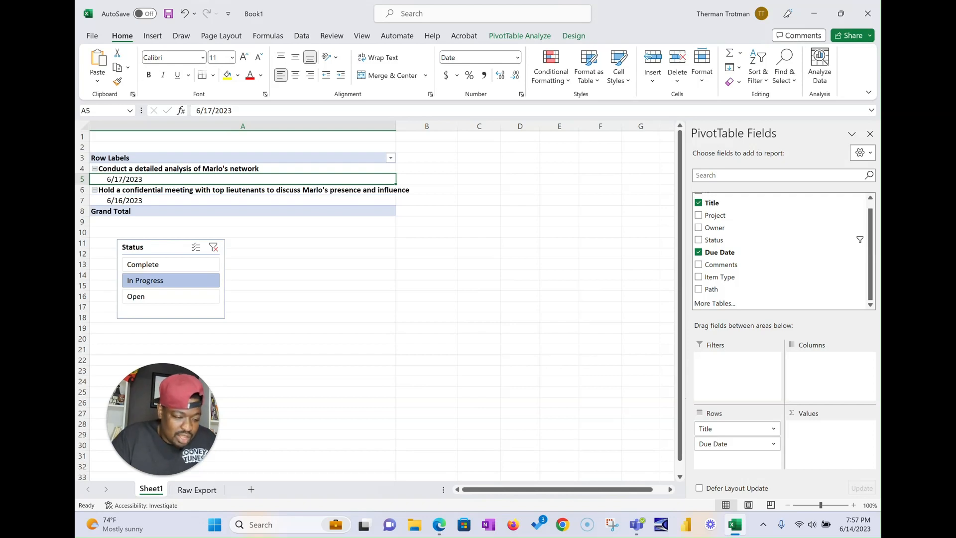
pyautogui.click(214, 248)
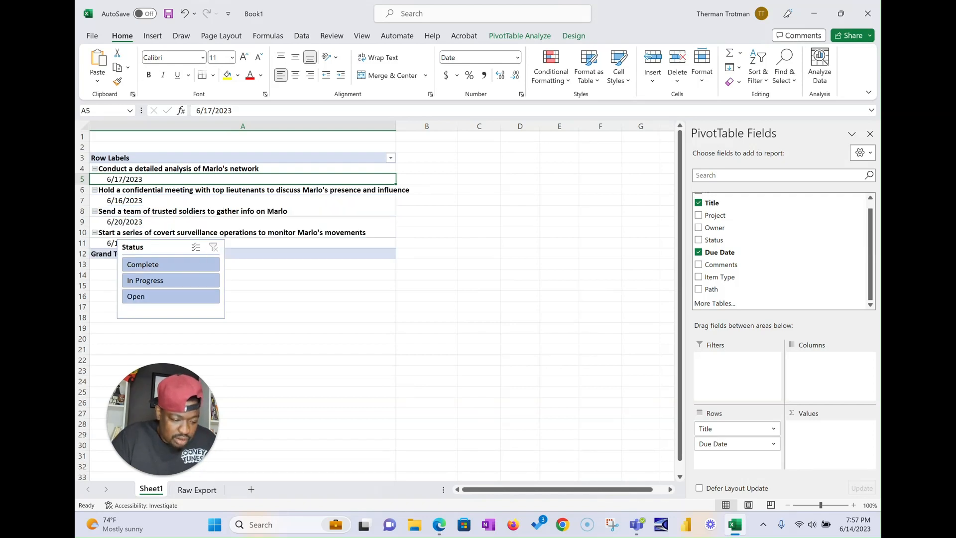
# Move the Status slicer further below the PivotTable, to about row 18, and filter the actions to In Progress
pyautogui.moveTo(161, 260); pyautogui.dragTo(324, 336)
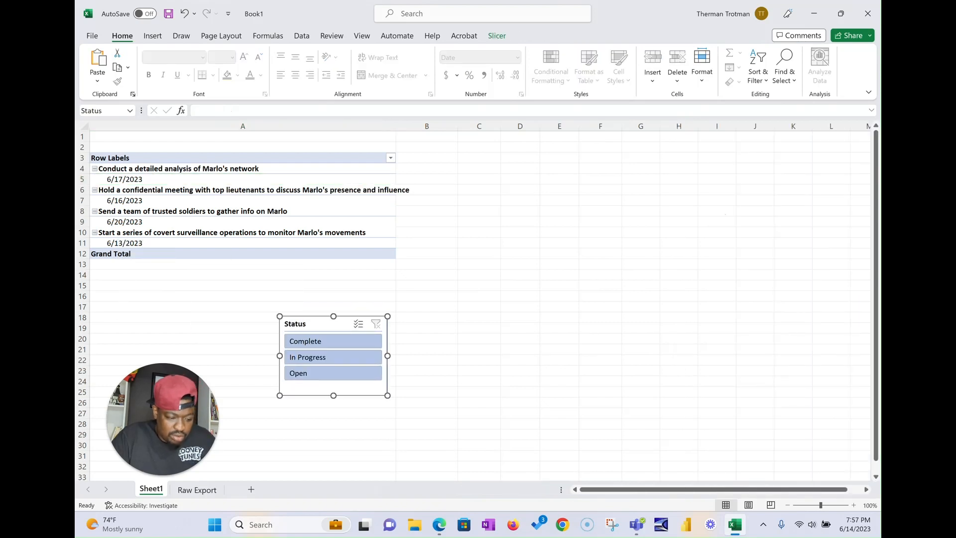
pyautogui.click(341, 359)
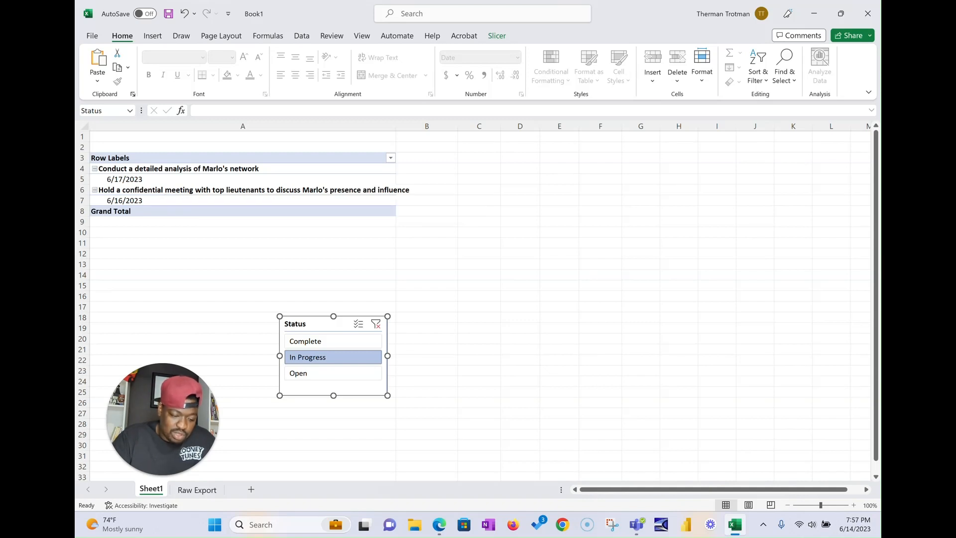
# Clear the Status slicer's filter and move the slicer directly beneath the PivotTable, to about row 14
pyautogui.click(376, 324)
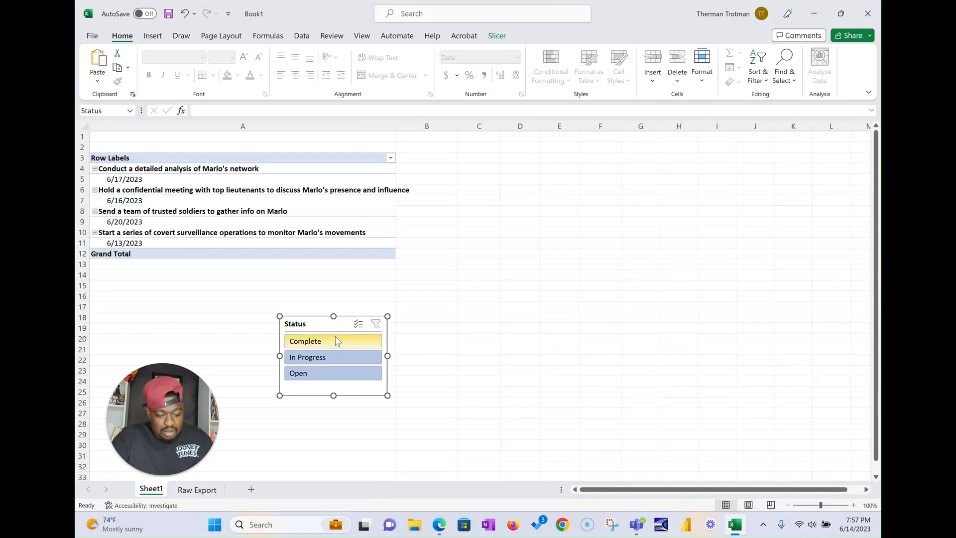
pyautogui.moveTo(324, 324); pyautogui.dragTo(154, 279)
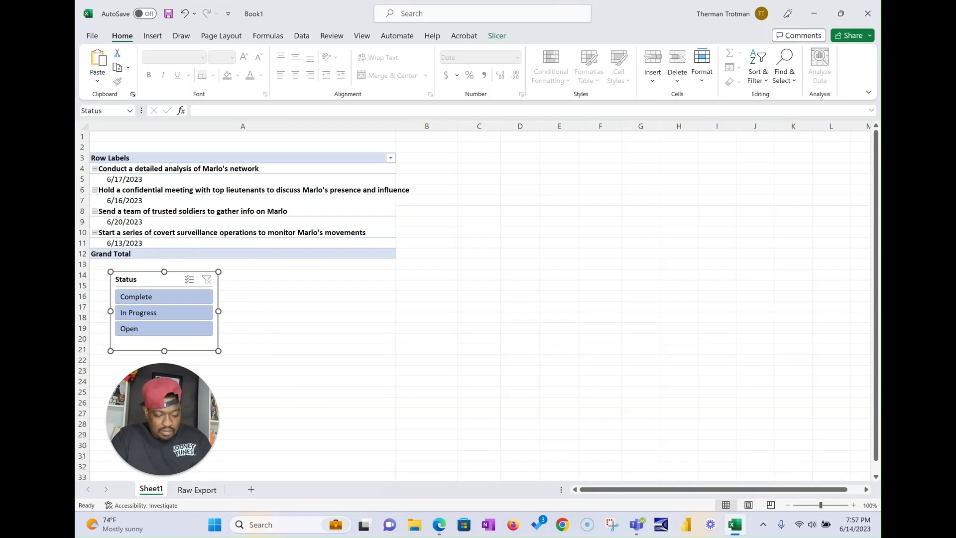
# Switch to the SharePoint Action Log and set the status of "Send a team of trusted soldiers to gather info on Marlo" to Complete
pyautogui.click(440, 528)
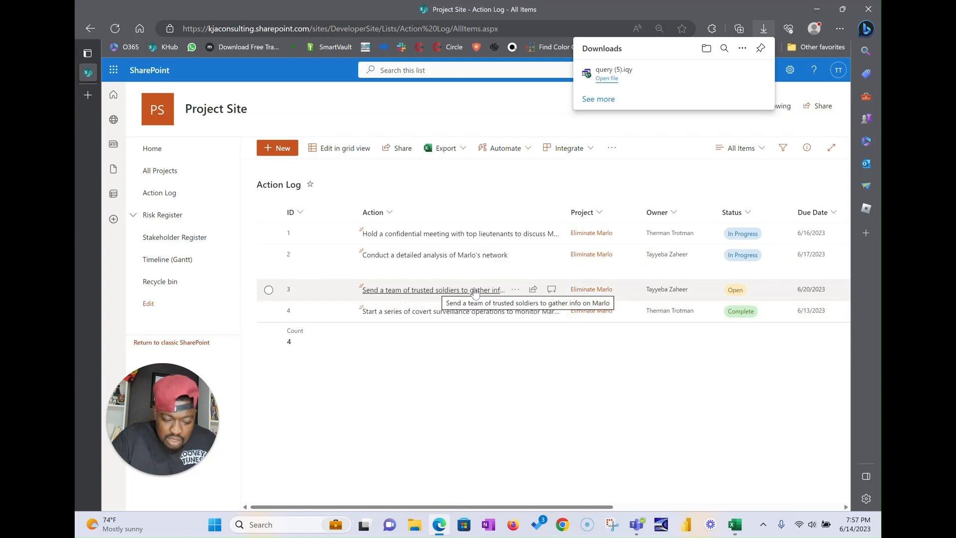
pyautogui.click(447, 291)
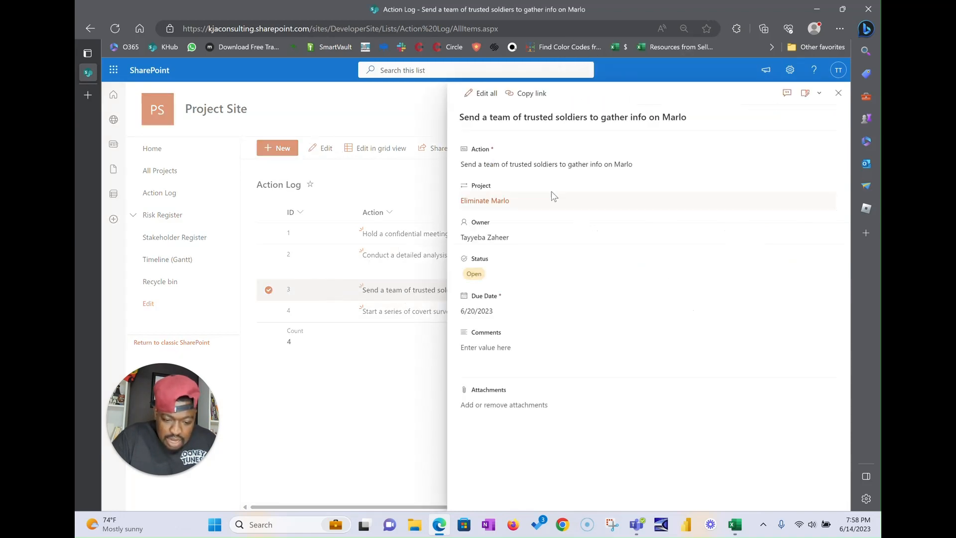
pyautogui.click(503, 277)
pyautogui.click(508, 340)
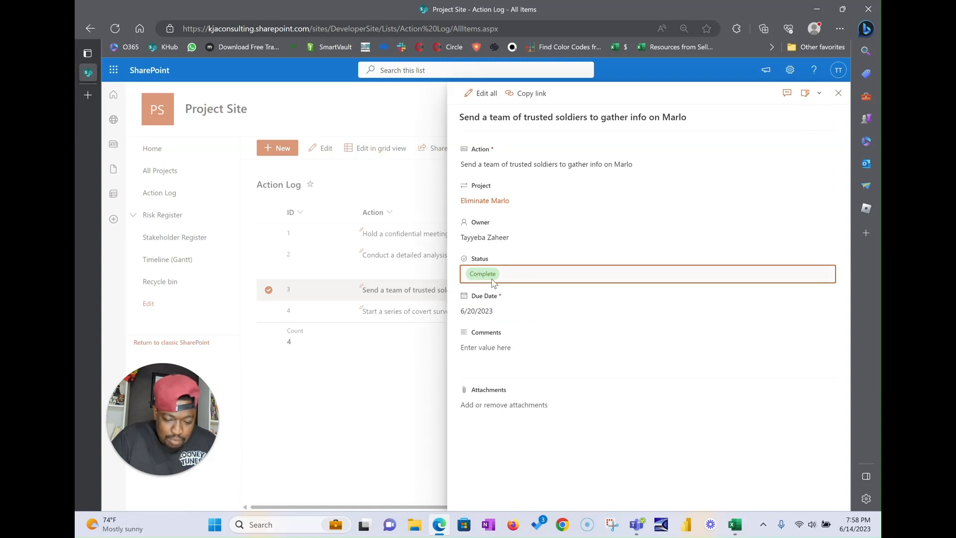
pyautogui.click(839, 93)
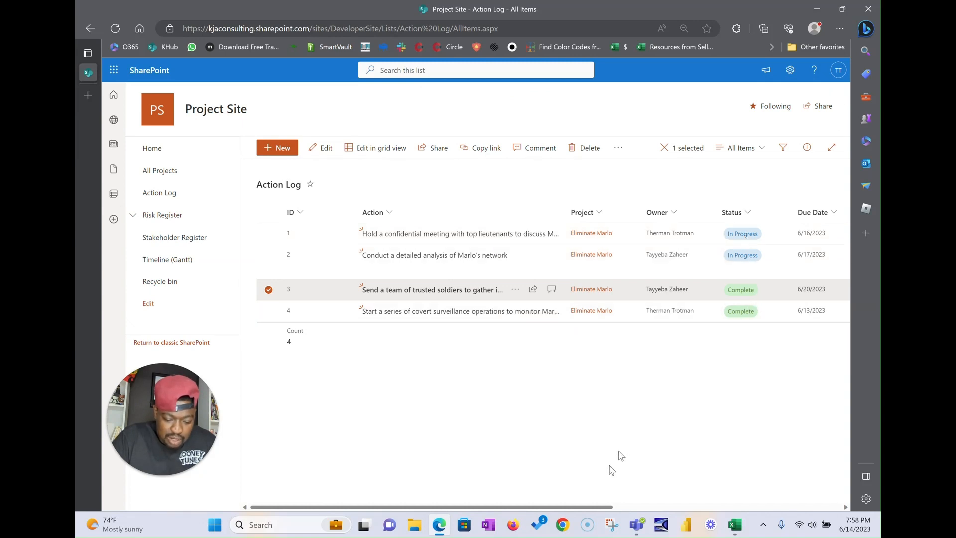
# Switch to the Excel workbook, refresh all its data, and move the Status slicer beside the PivotTable, over columns D to F near row 5
pyautogui.click(736, 525)
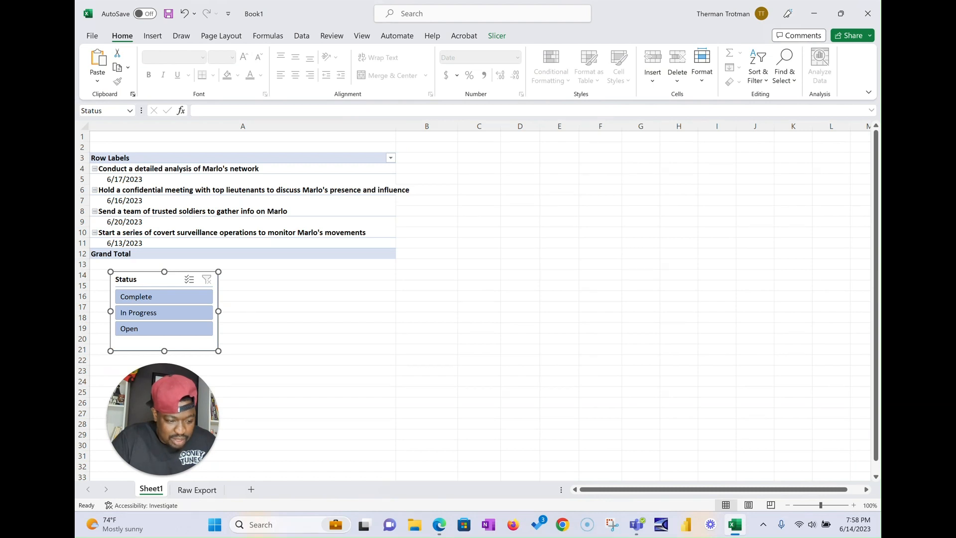
pyautogui.click(302, 37)
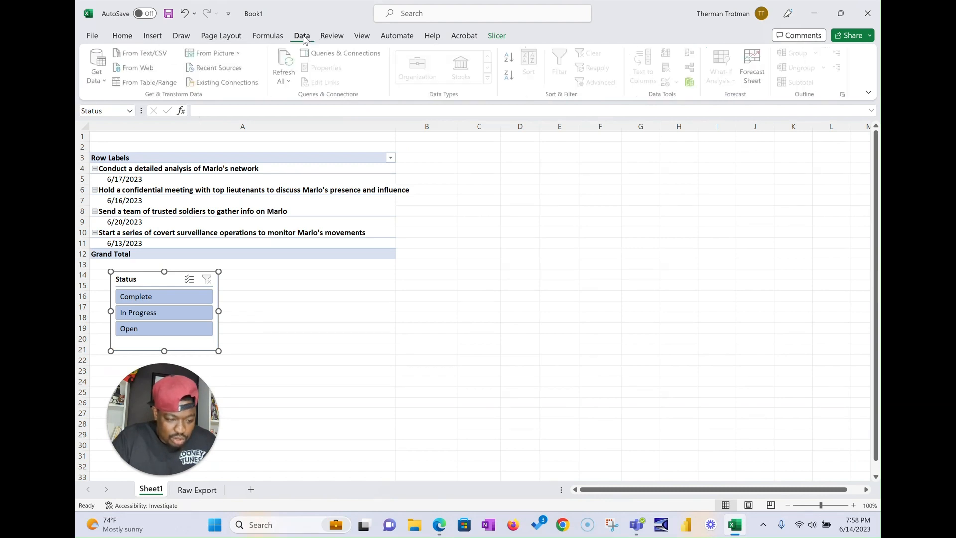
pyautogui.click(286, 61)
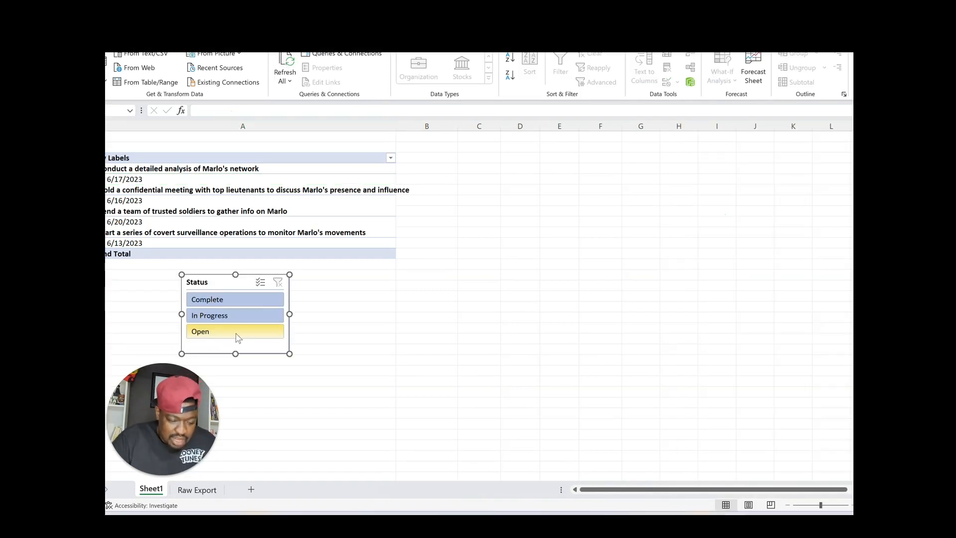
pyautogui.click(238, 334)
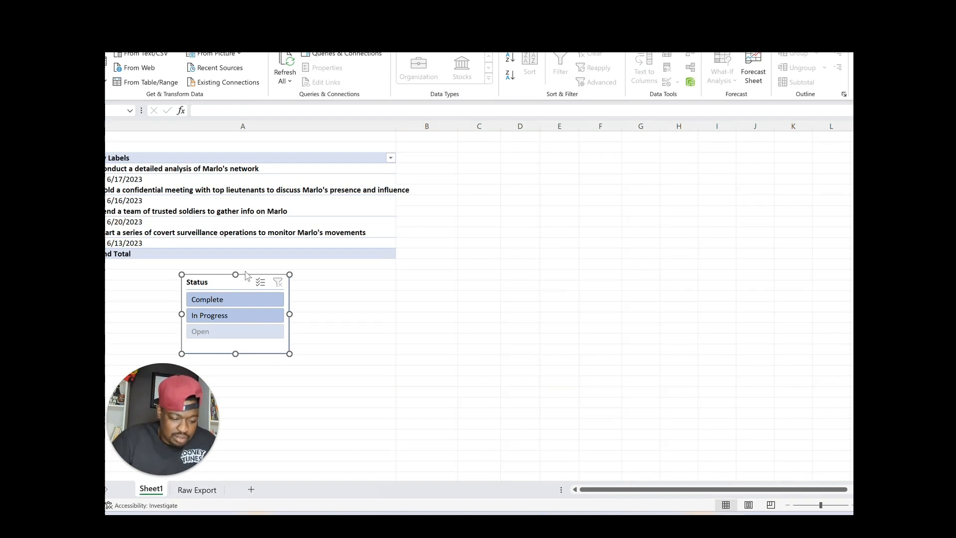
pyautogui.moveTo(247, 279); pyautogui.dragTo(574, 179)
# Compare the refreshed PivotTable with the SharePoint list by filtering to Complete, followed by In Progress, and clear the slicer's filter
pyautogui.click(538, 201)
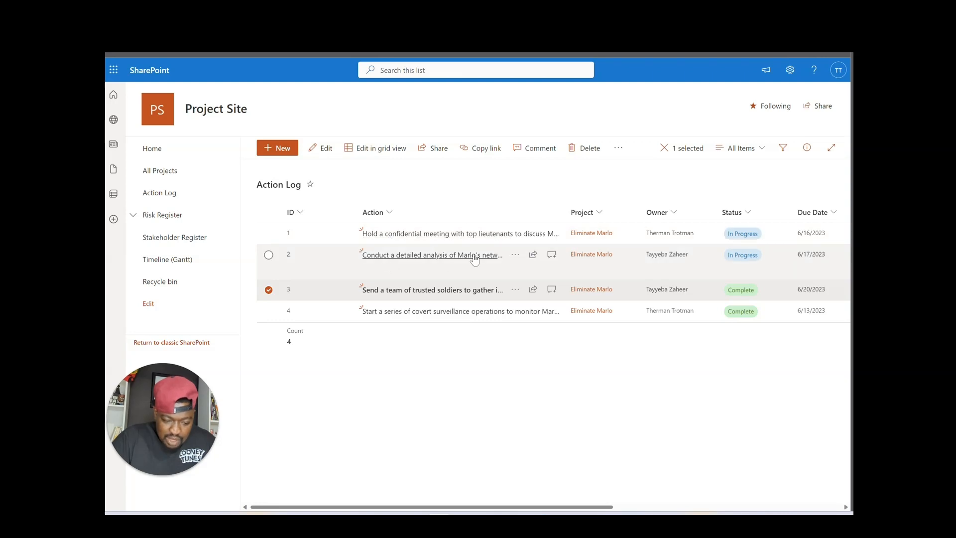
pyautogui.click(428, 514)
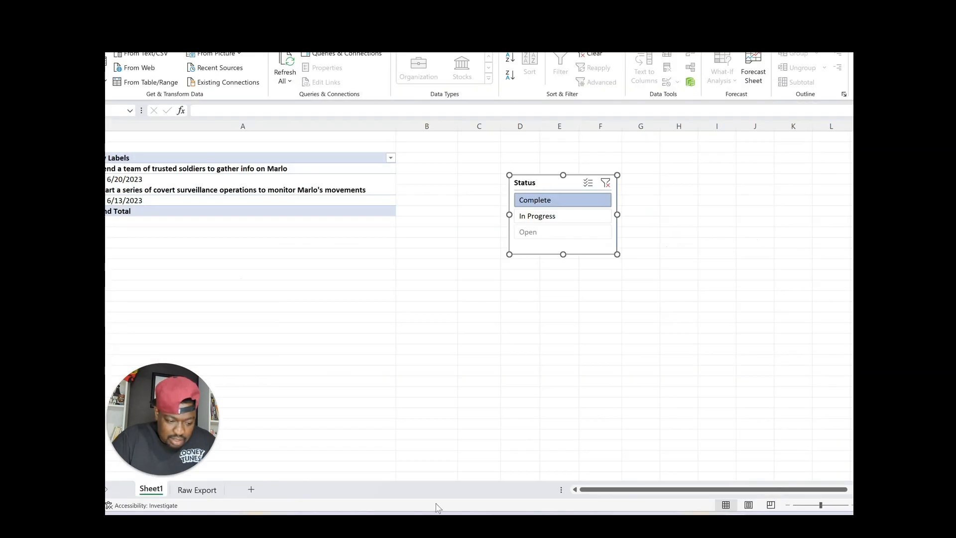
pyautogui.click(554, 218)
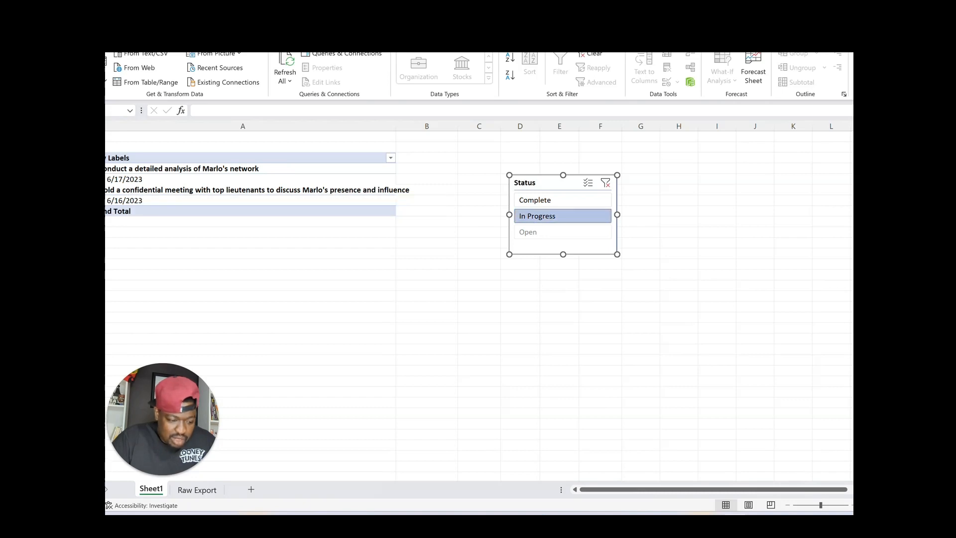
pyautogui.click(605, 186)
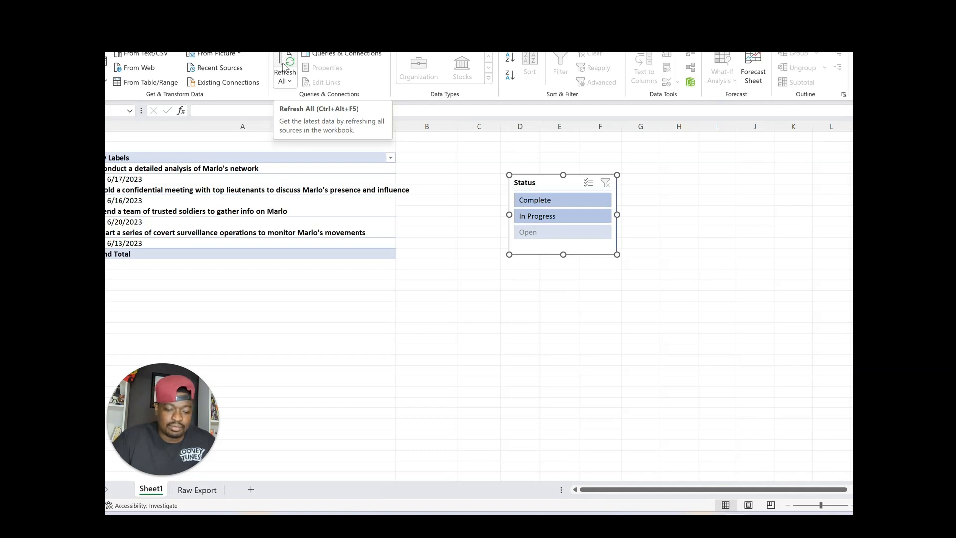
# Switch to the SharePoint Action Log and set the status of "Hold a confidential meeting with top lieutenants" to Complete
pyautogui.click(446, 518)
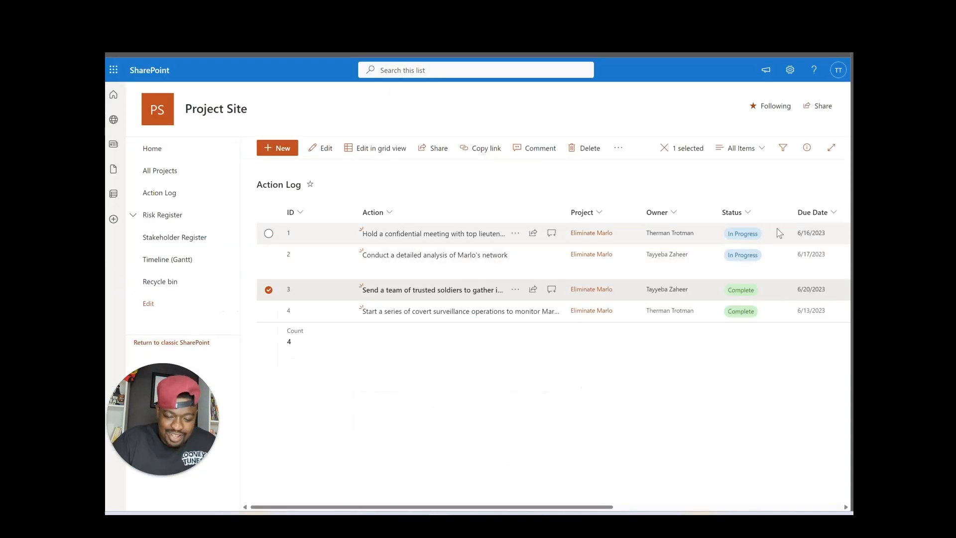
pyautogui.doubleClick(704, 241)
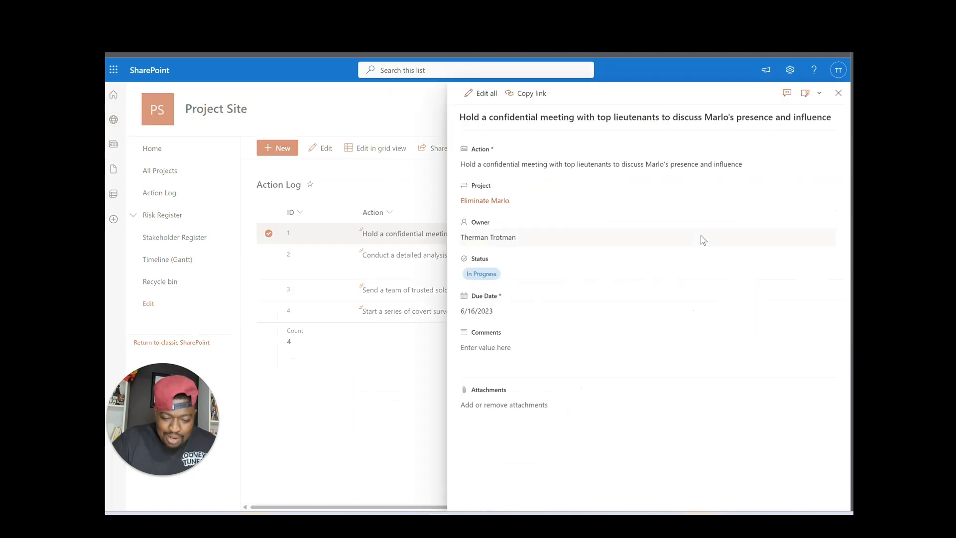
pyautogui.click(555, 276)
pyautogui.click(500, 338)
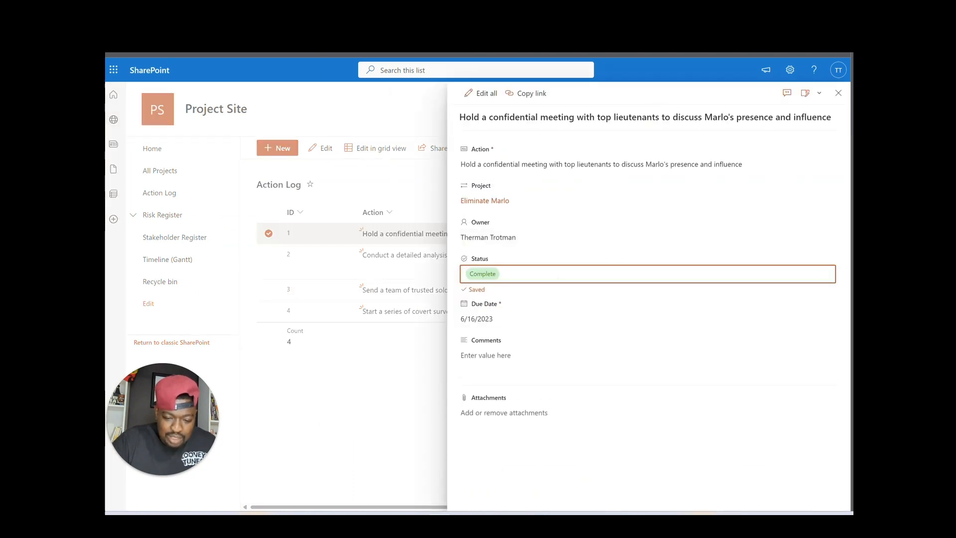
pyautogui.click(839, 93)
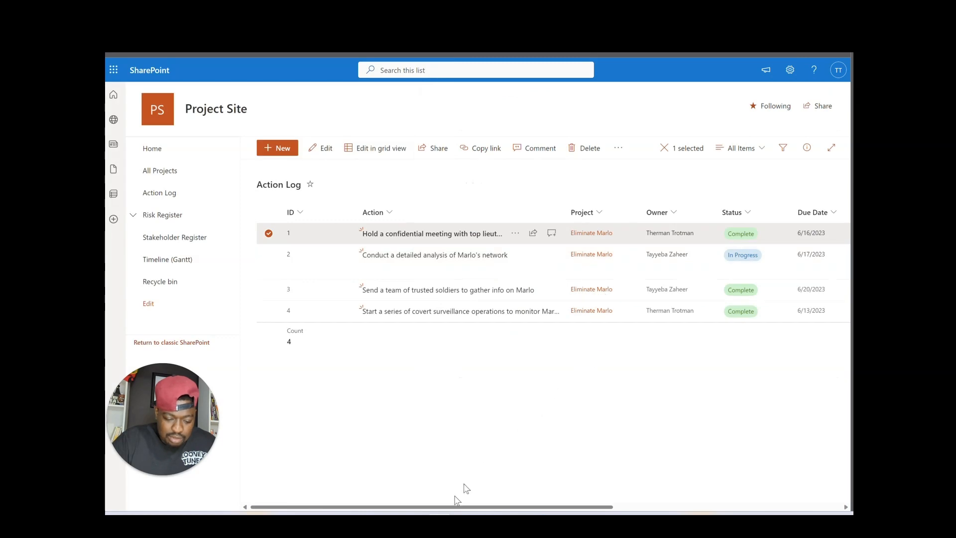
# Return to the Excel workbook and refresh all its data, checking the Open status in the slicer
pyautogui.click(666, 514)
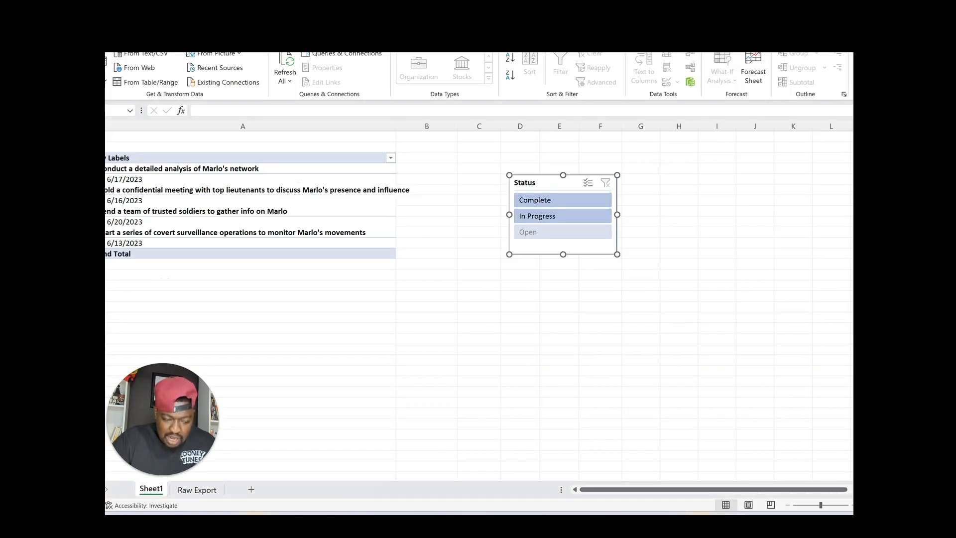
pyautogui.click(284, 63)
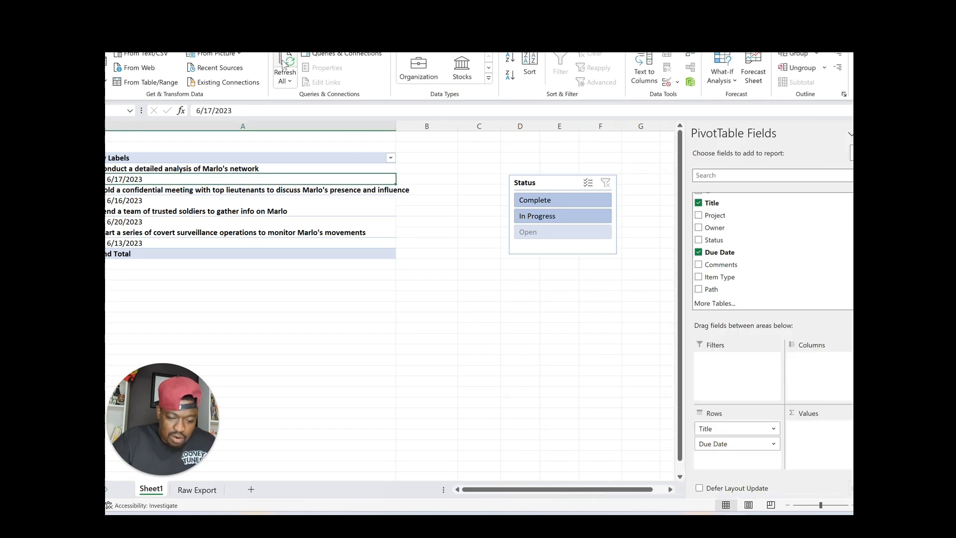
pyautogui.click(529, 233)
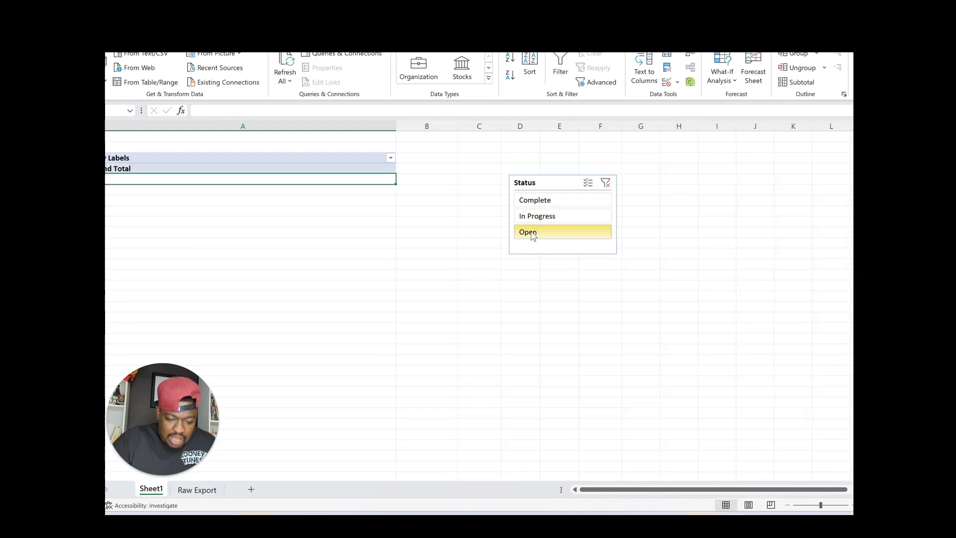
pyautogui.click(286, 63)
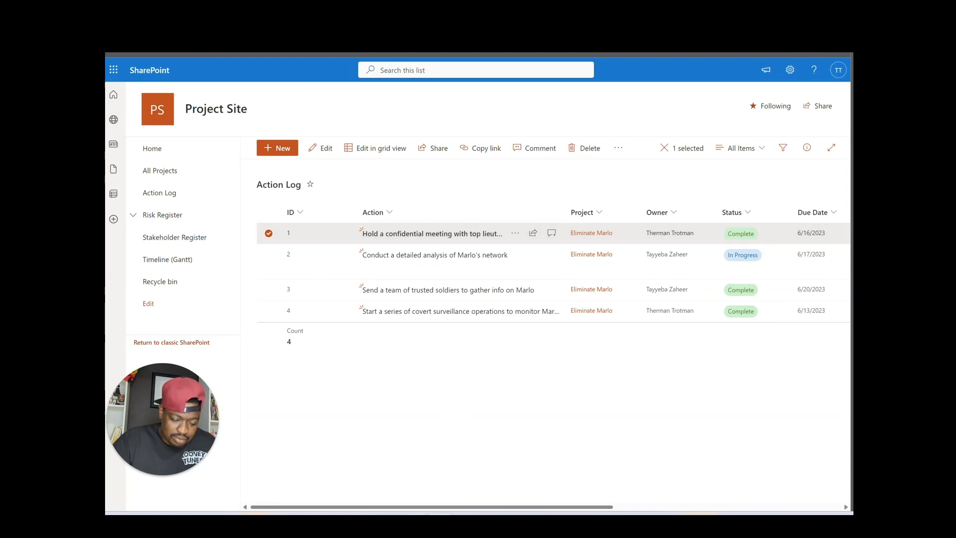
pyautogui.click(465, 520)
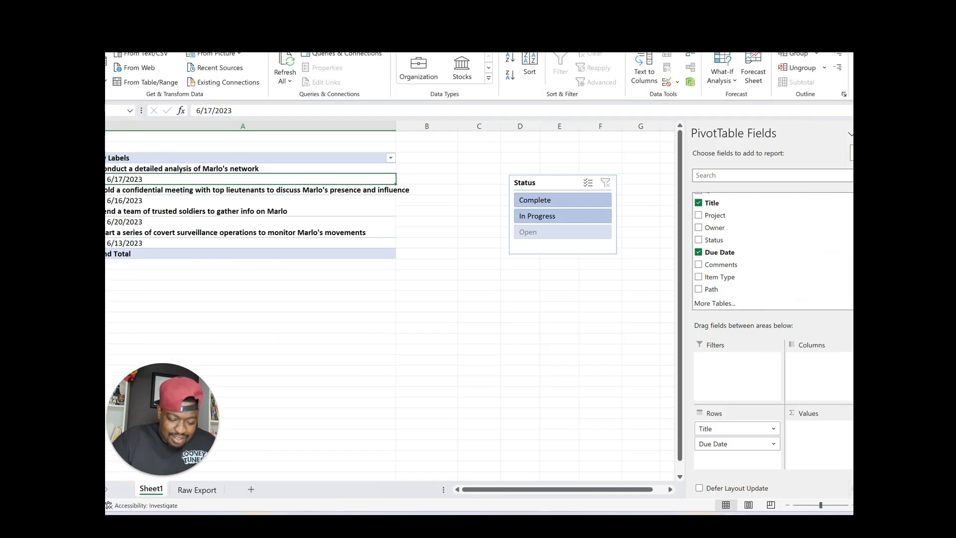
# Check the updated actions by filtering the Status slicer to Complete, In Progress, and Complete again
pyautogui.click(522, 201)
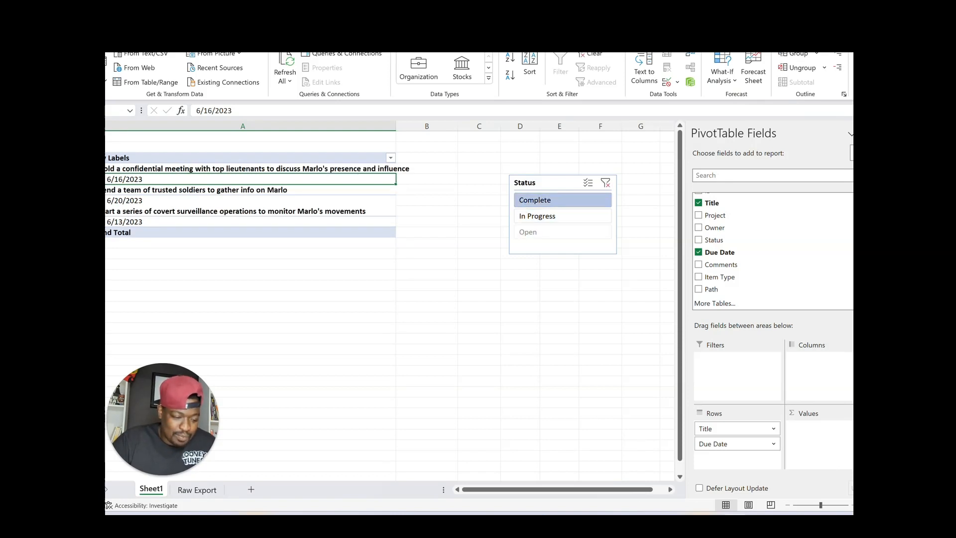
pyautogui.click(547, 217)
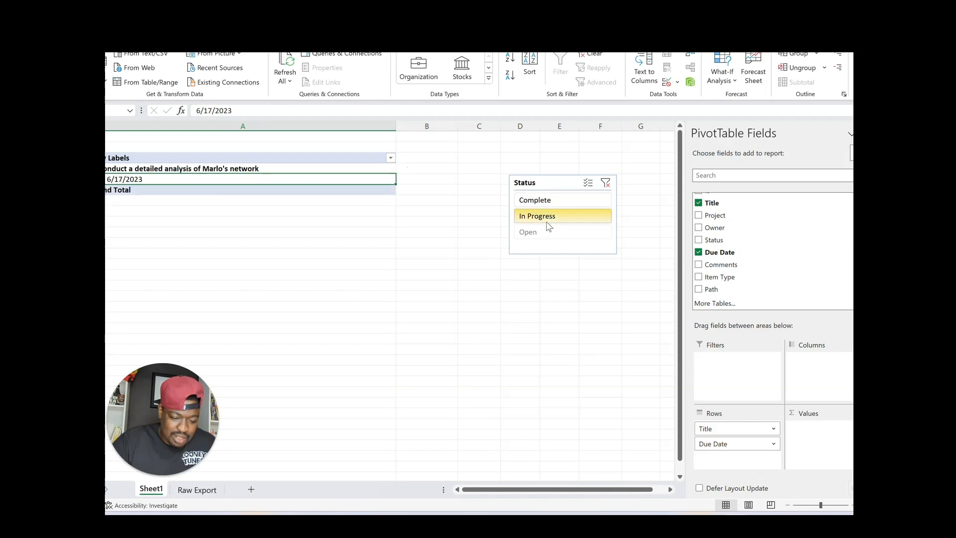
pyautogui.click(531, 203)
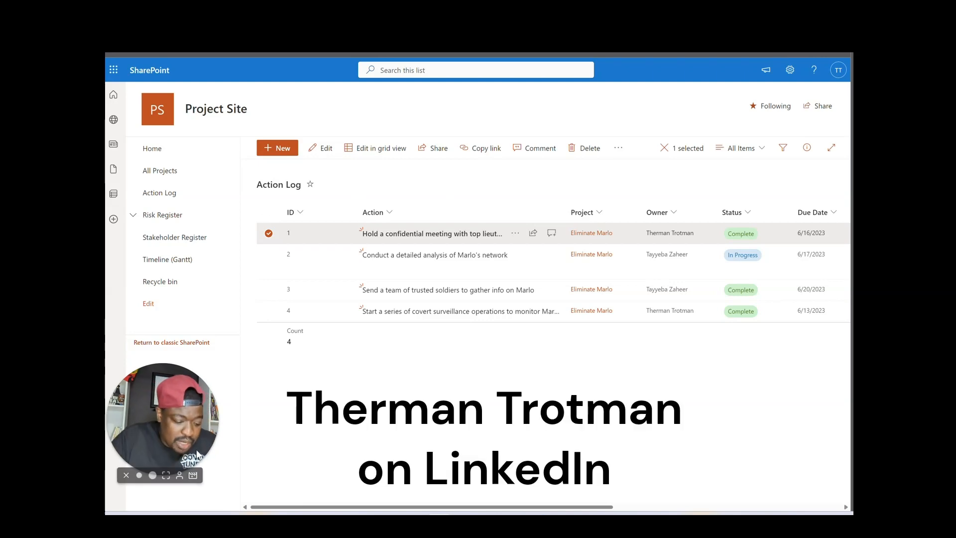
pyautogui.click(153, 476)
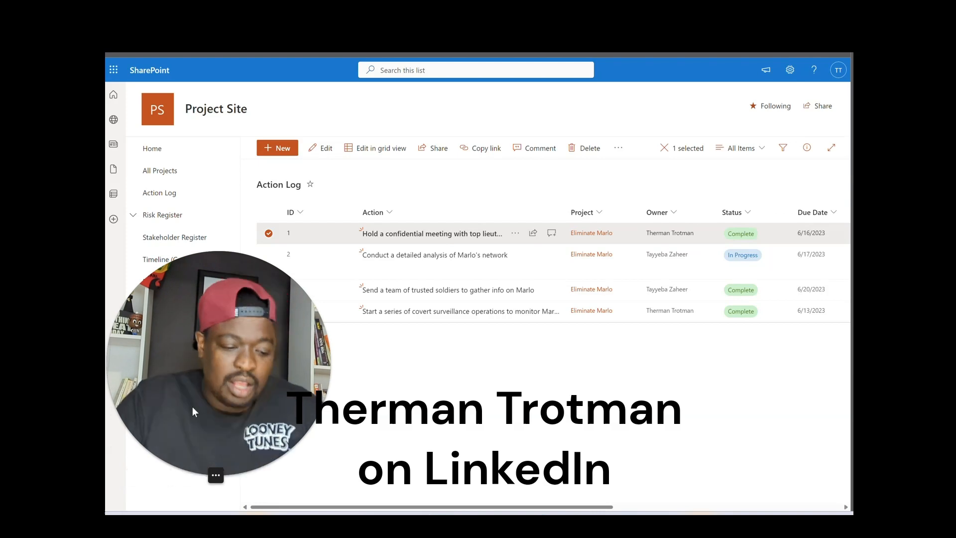
pyautogui.moveTo(192, 407); pyautogui.dragTo(480, 297)
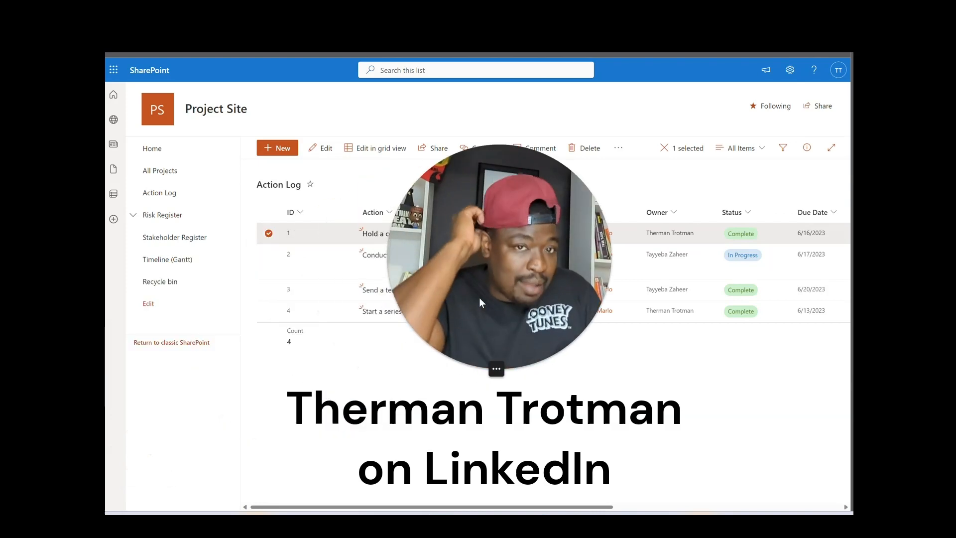